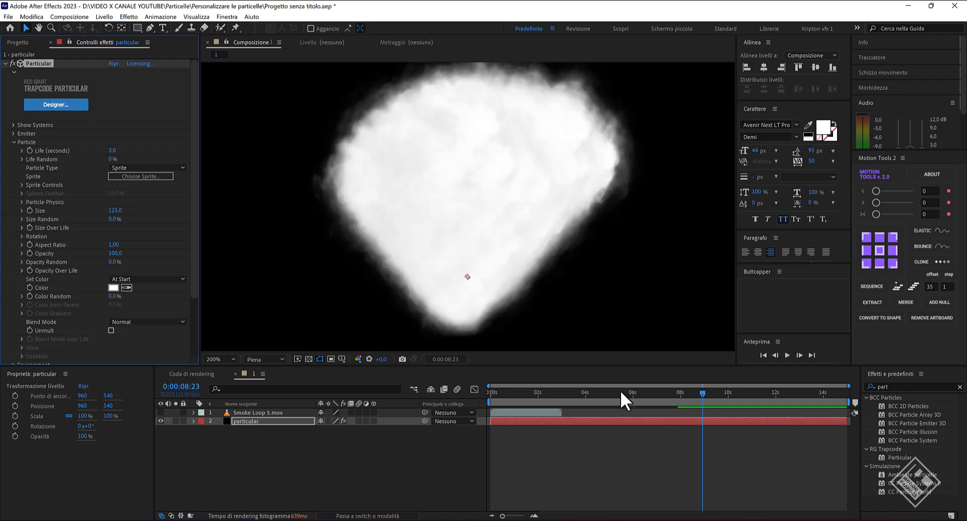
# - Preview the smoke sprite demo from the start, toggling the transparency grid and fitting the view
pyautogui.moveTo(621, 390); pyautogui.dragTo(458, 386)
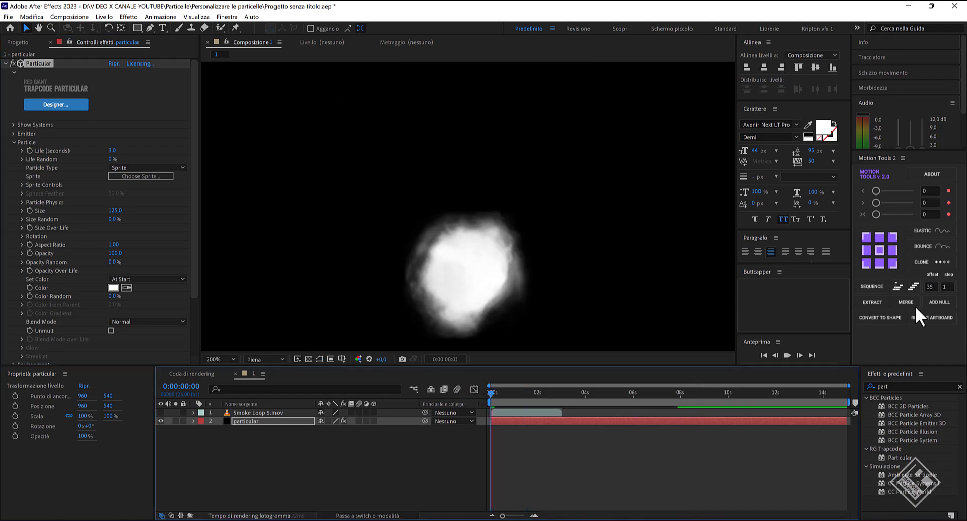
pyautogui.click(308, 359)
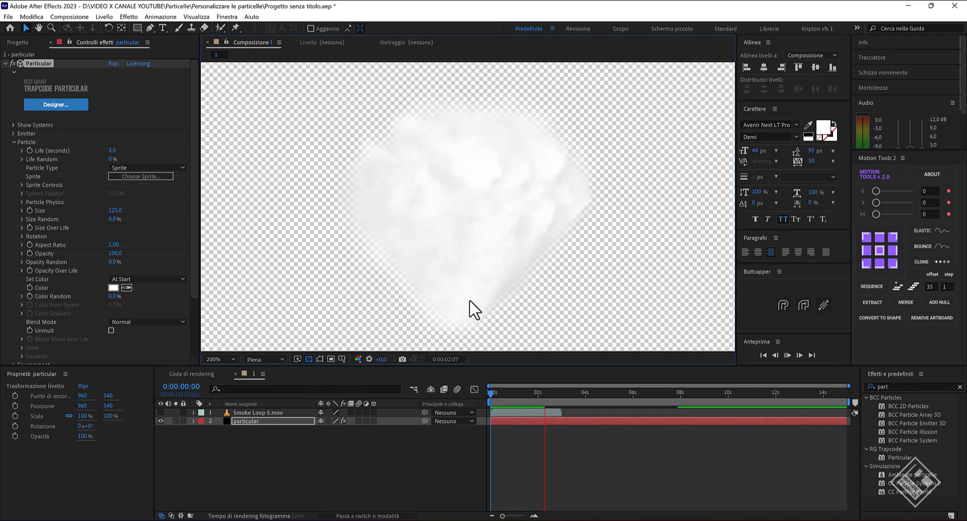
pyautogui.click(307, 358)
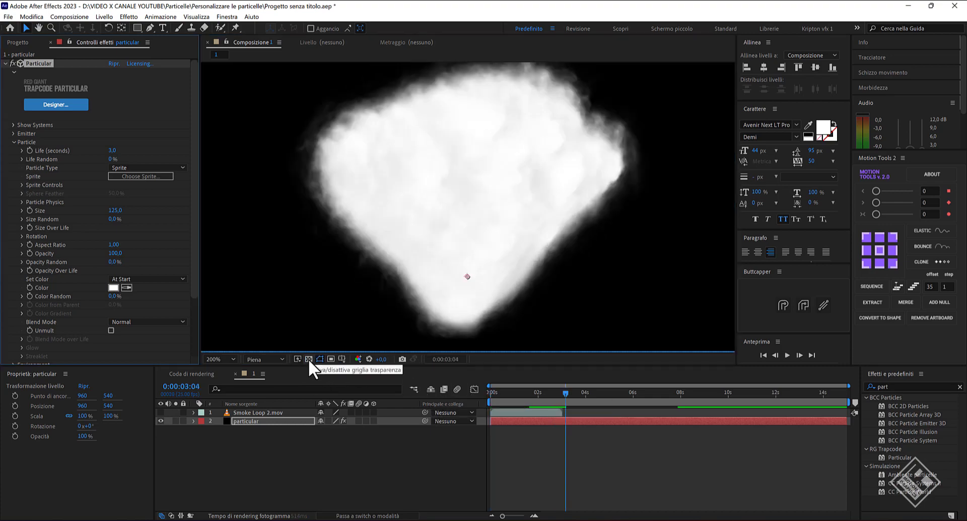
pyautogui.press('space')
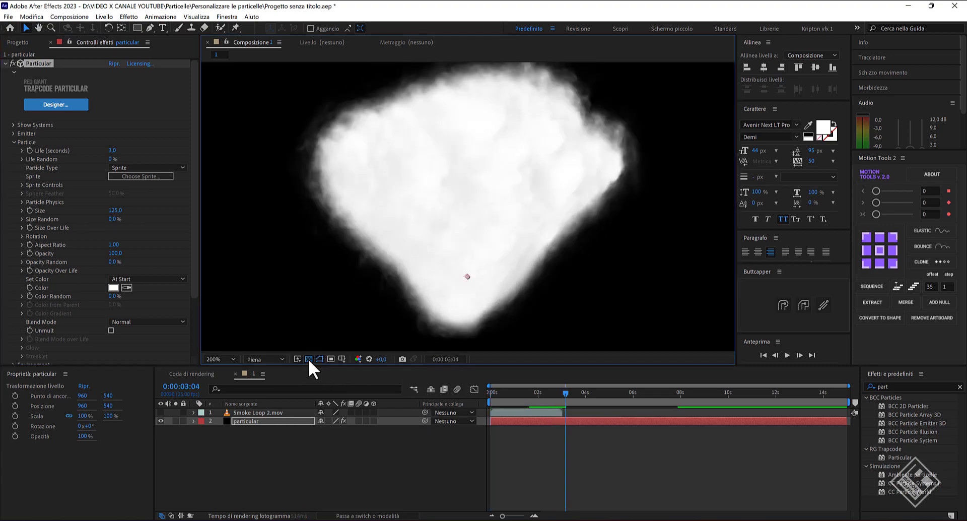
pyautogui.click(308, 358)
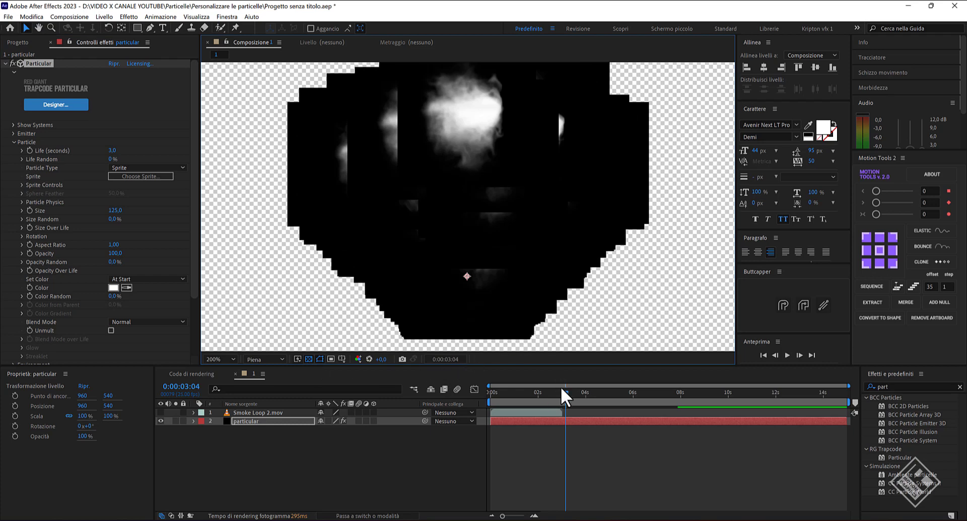
pyautogui.press('Home')
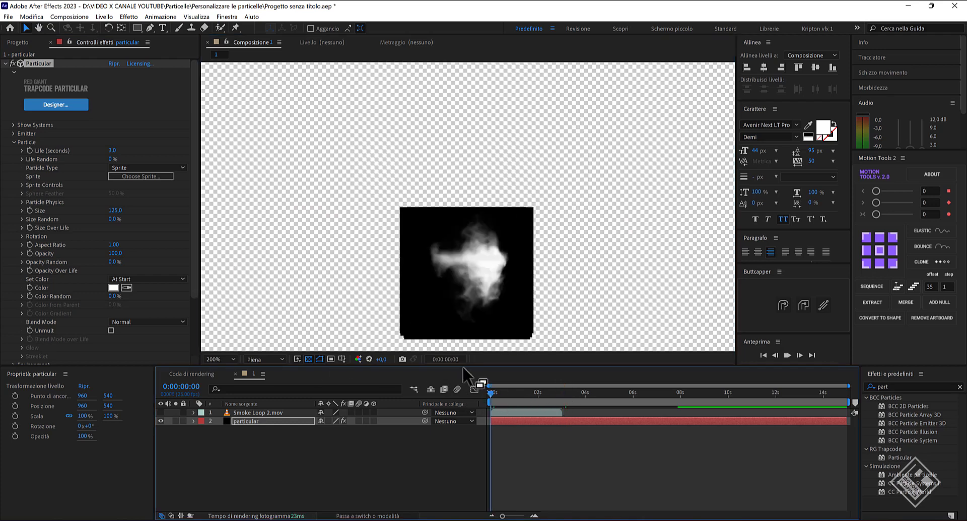
pyautogui.press('space')
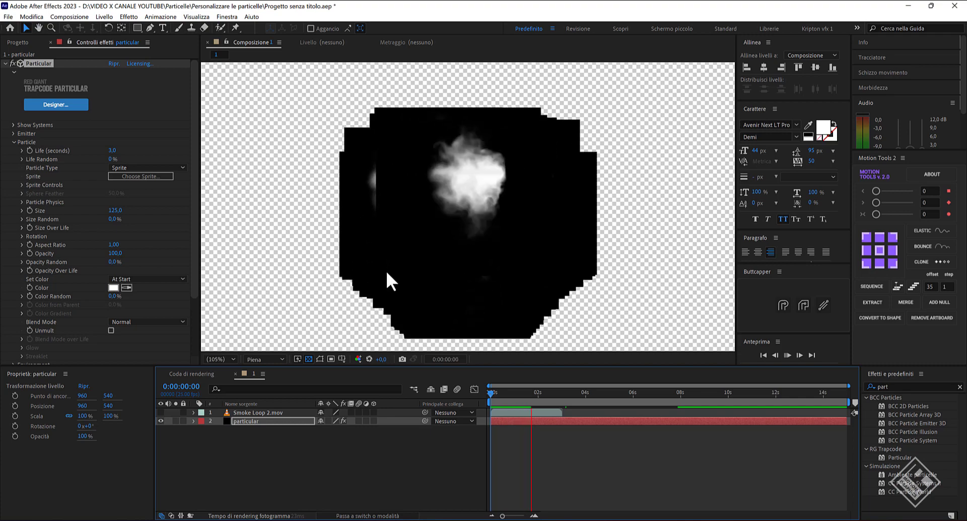
pyautogui.hotkey('shift', '/')
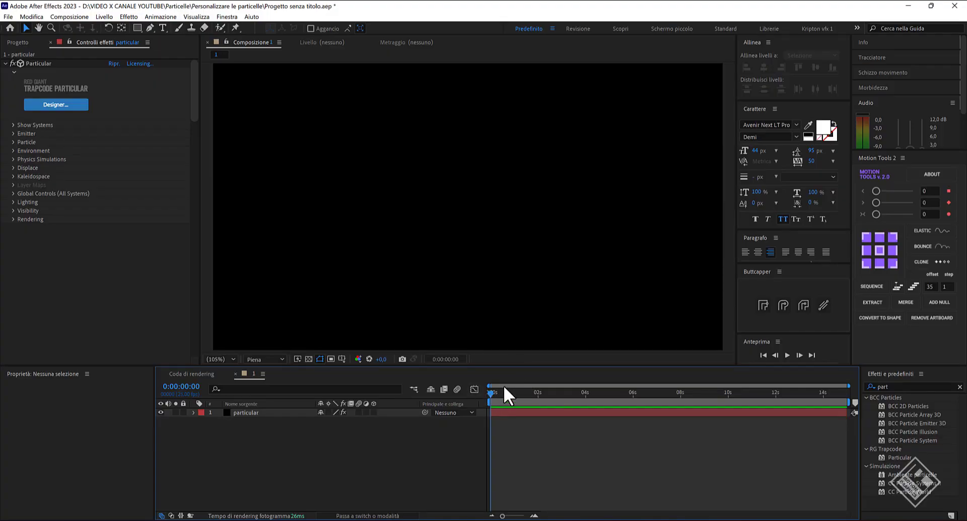
# - Set the emitter Direction to Directional with an X Rotation of 78°
pyautogui.moveTo(489, 391)
pyautogui.mouseDown()
pyautogui.moveTo(658, 401)
pyautogui.moveTo(540, 396)
pyautogui.mouseUp()
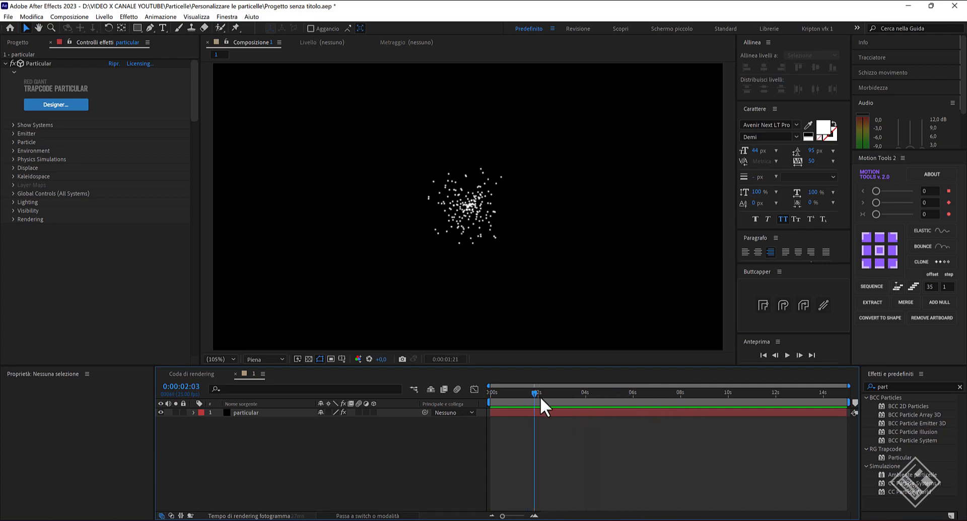
pyautogui.click(13, 132)
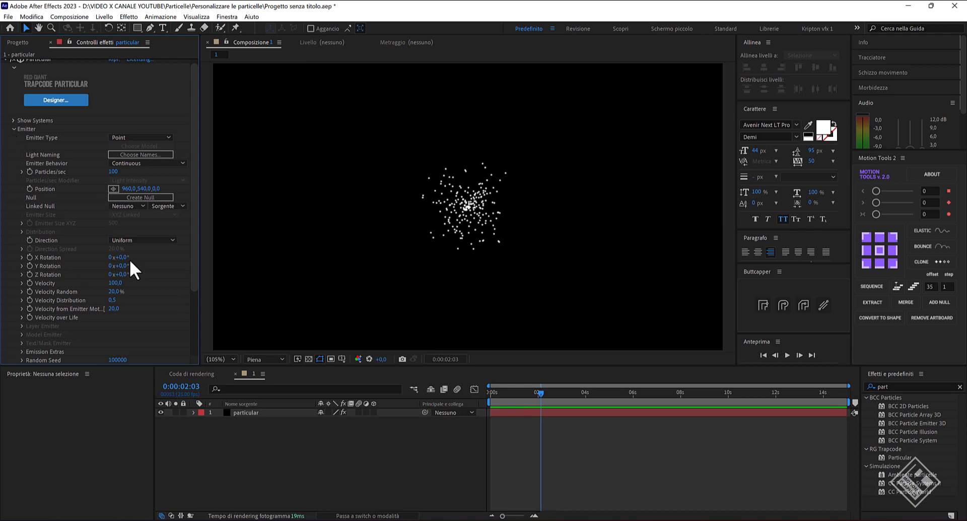
pyautogui.click(171, 240)
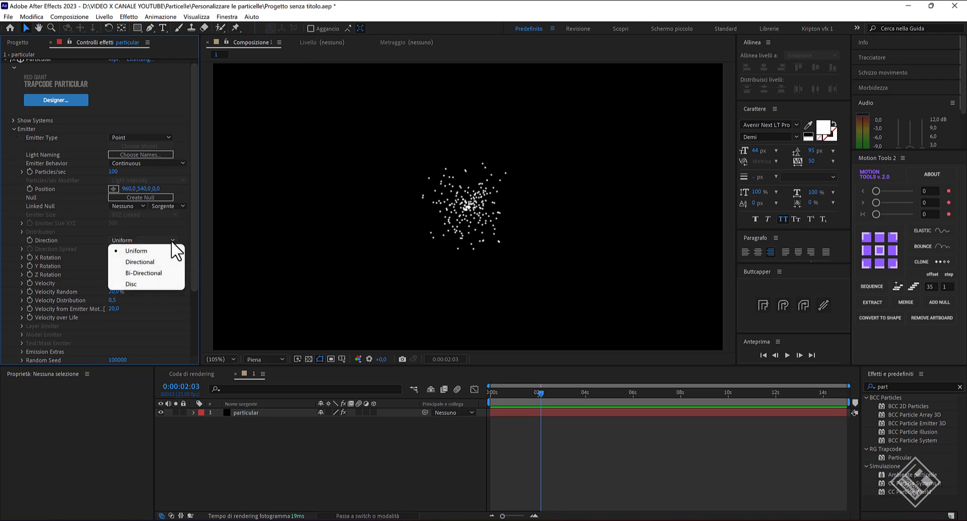
pyautogui.click(133, 260)
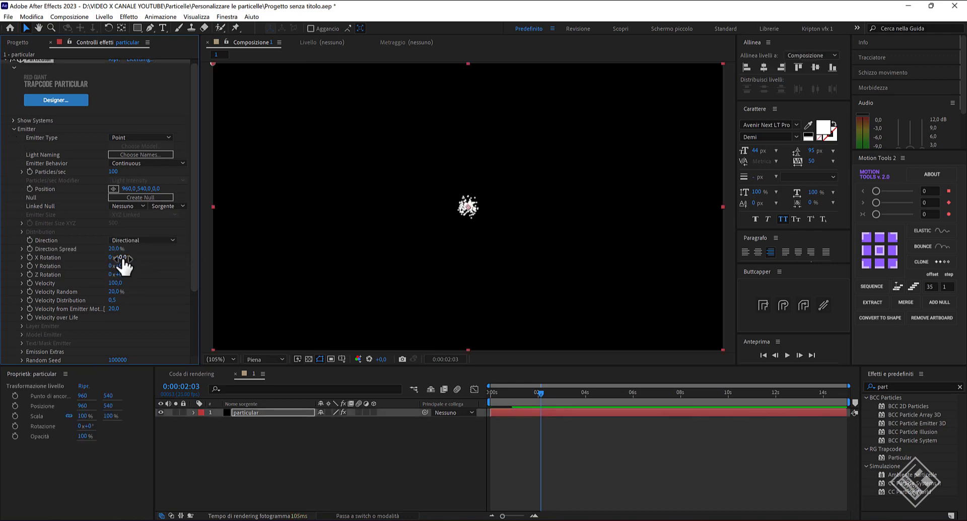
pyautogui.click(122, 257)
pyautogui.write('78')
pyautogui.press('Return')
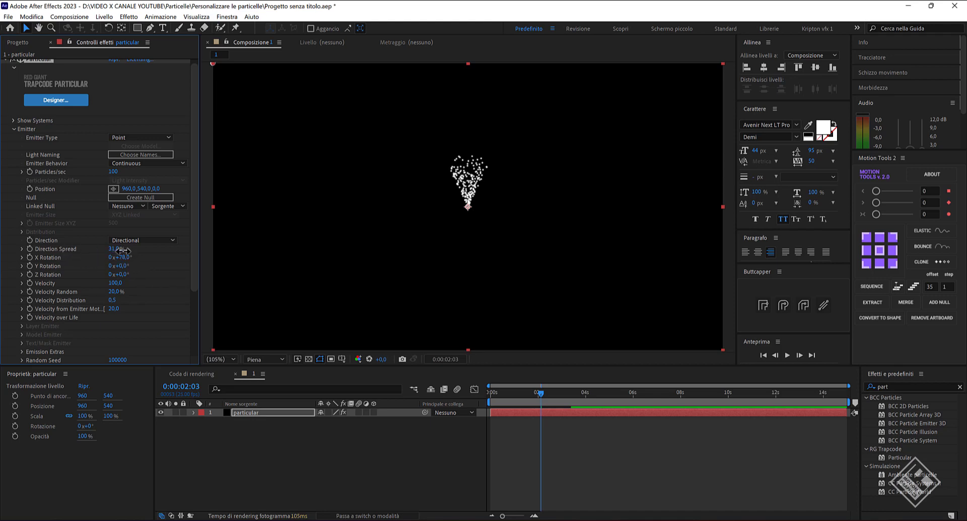
# - Widen Direction Spread to 42% and set Velocity to 145, then return to frame 0
pyautogui.moveTo(122, 251); pyautogui.dragTo(128, 251)
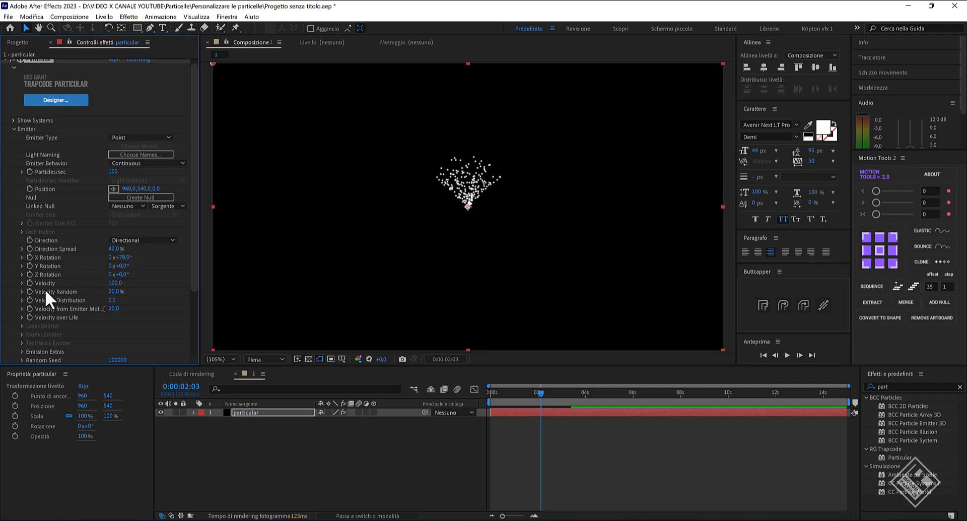
pyautogui.click(112, 283)
pyautogui.write('145')
pyautogui.press('Return')
pyautogui.moveTo(496, 391); pyautogui.dragTo(477, 391)
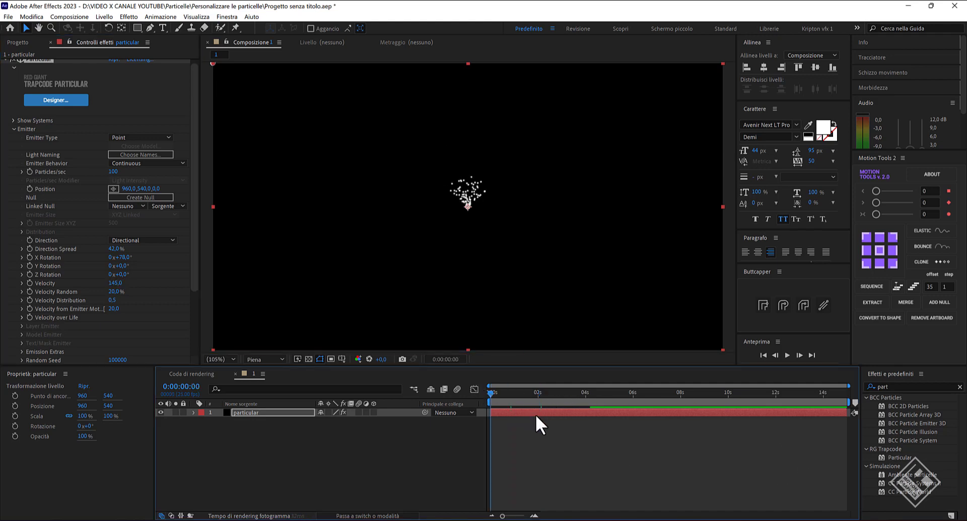
pyautogui.press('space')
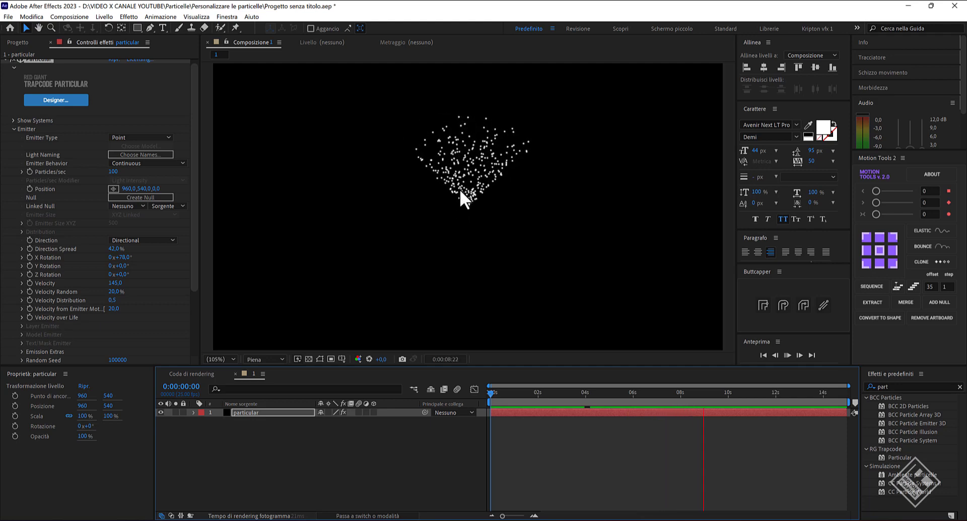
pyautogui.scroll(4, 460, 189)
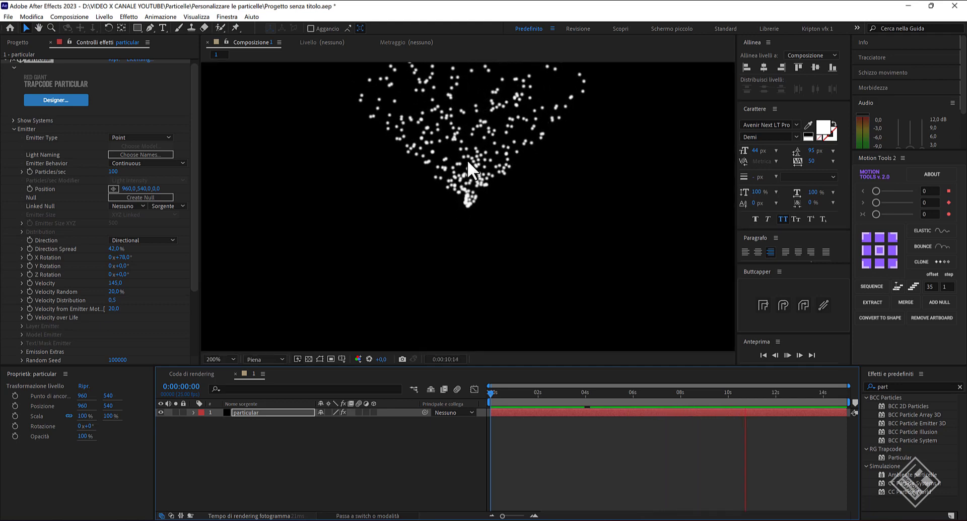
pyautogui.press('space')
pyautogui.moveTo(471, 221); pyautogui.dragTo(469, 277)
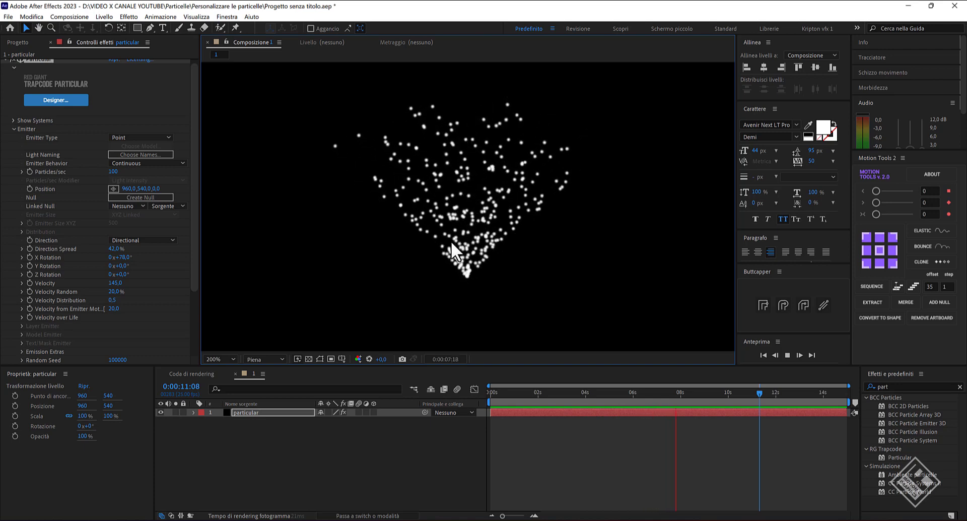
pyautogui.click(787, 355)
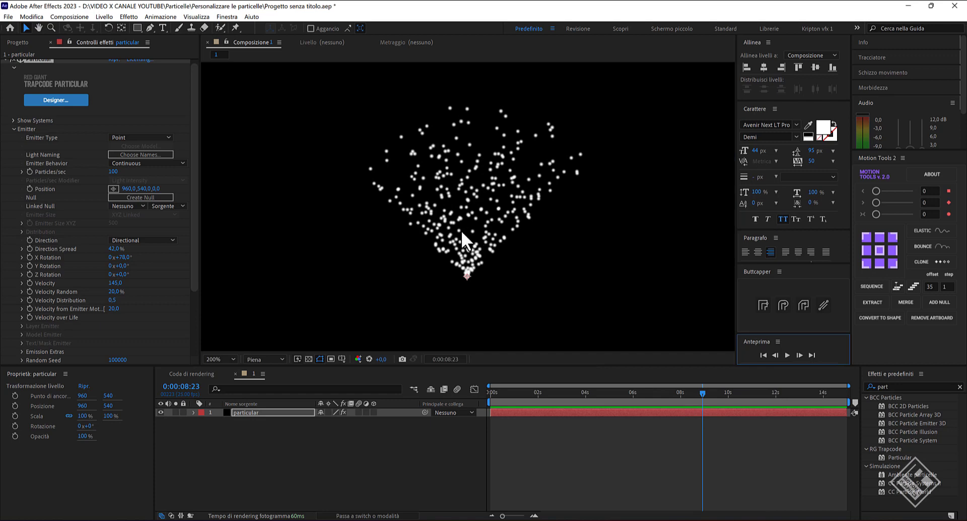
pyautogui.click(14, 128)
# - Switch the Particle Type to Sprite and open the Sprites library
pyautogui.click(14, 141)
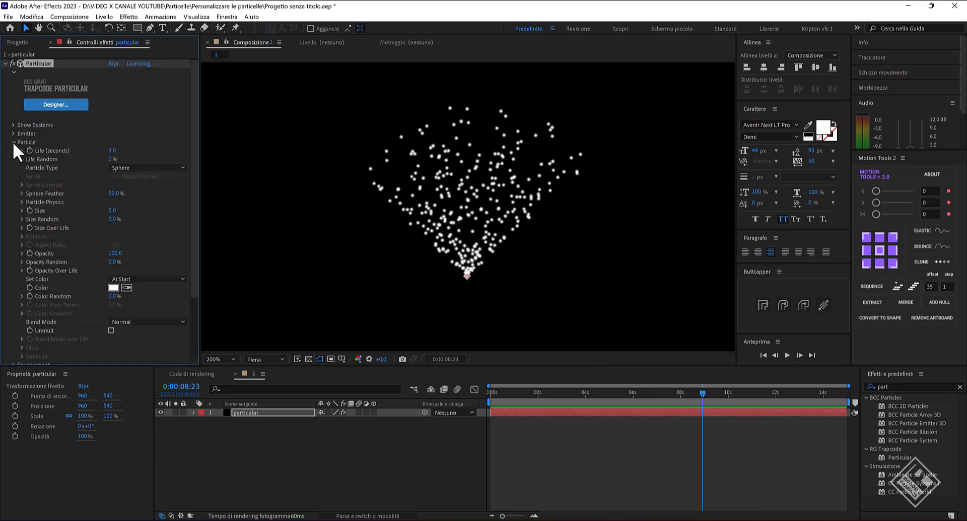
pyautogui.click(166, 166)
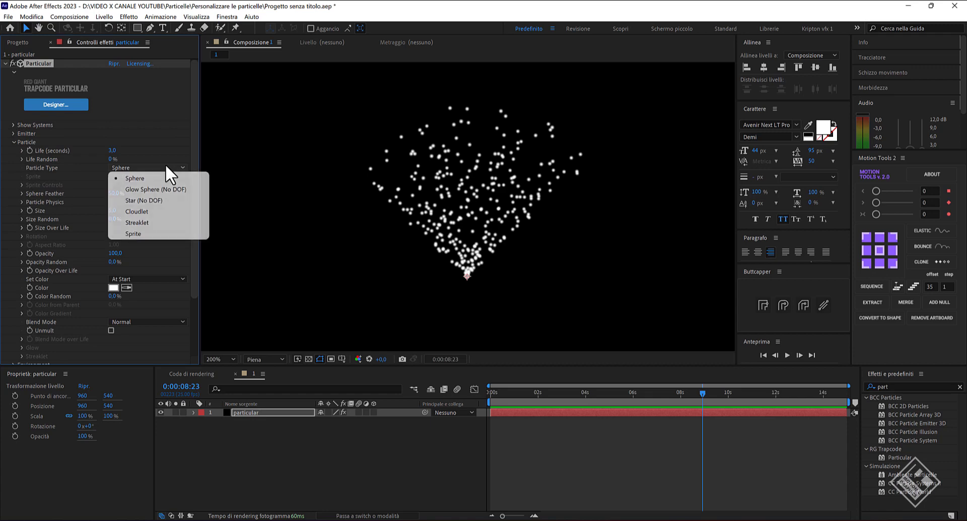
pyautogui.press('Escape')
pyautogui.click(142, 230)
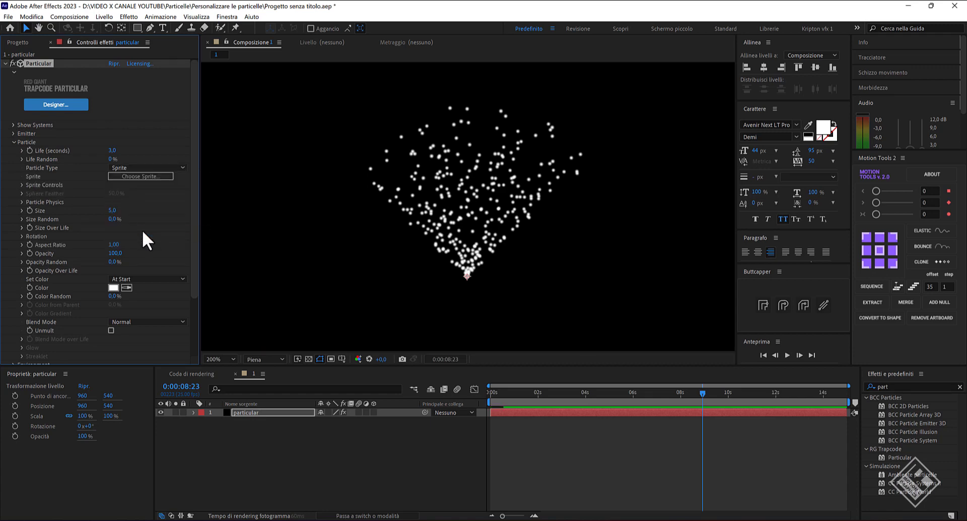
pyautogui.click(140, 176)
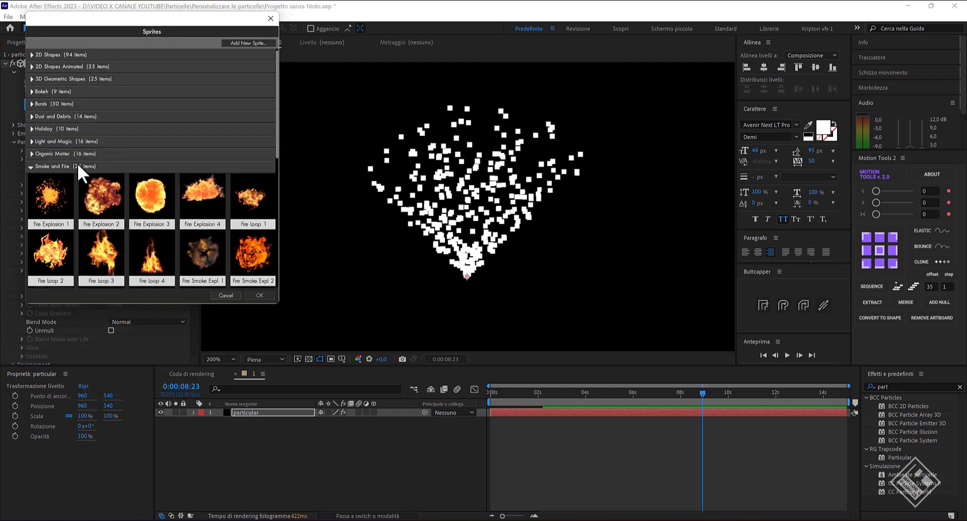
# - Browse the custom sprites and select the GLS logo sprite
pyautogui.click(250, 42)
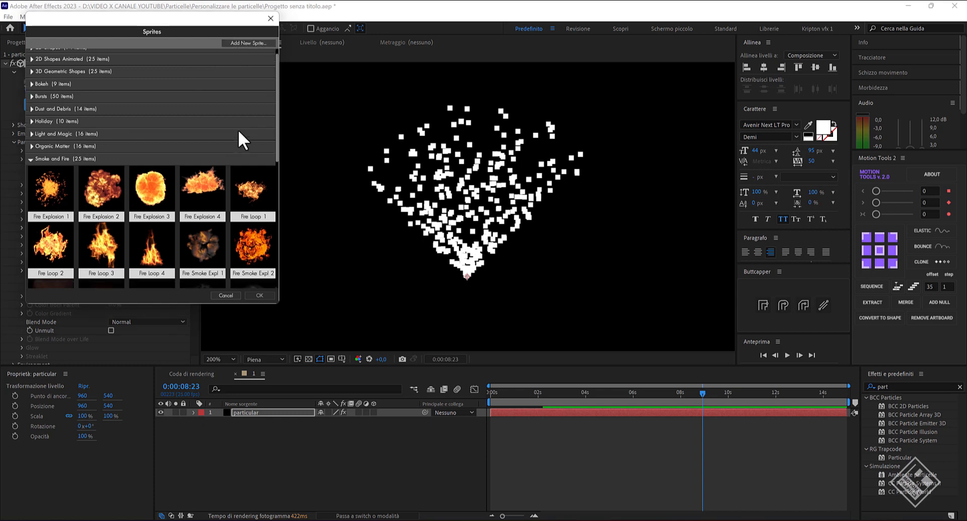
pyautogui.scroll(-3, 237, 129)
pyautogui.scroll(-1, 272, 139)
pyautogui.moveTo(279, 145); pyautogui.dragTo(274, 250)
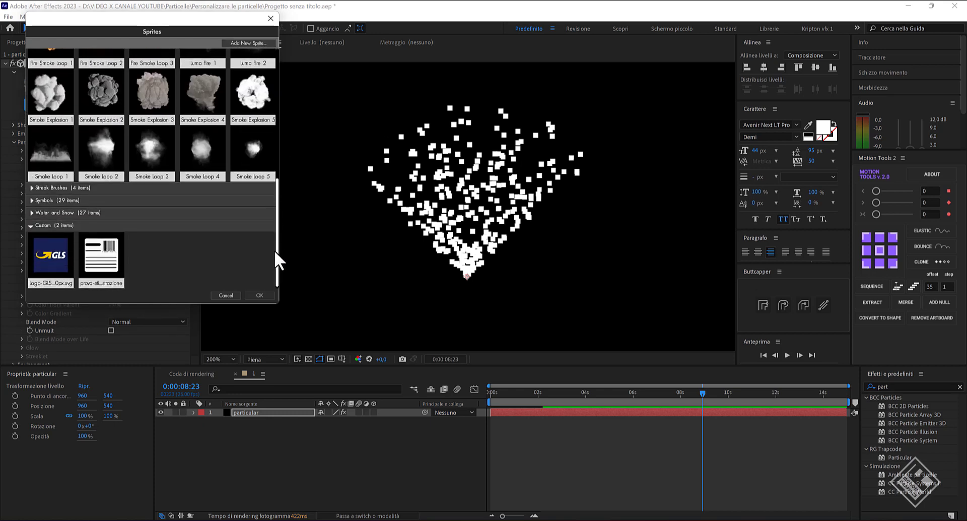
pyautogui.click(38, 281)
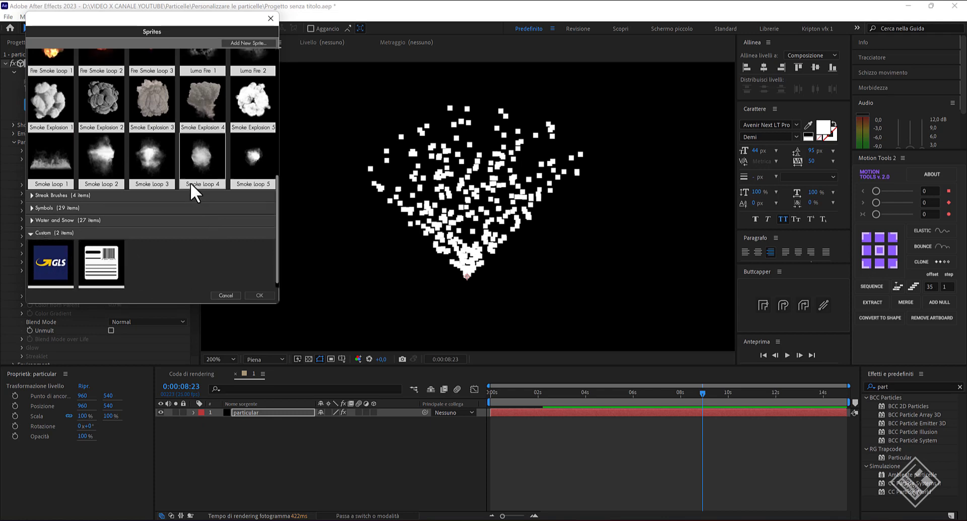
# - Scroll to the Fire loop 4 sprite and show its file in Explorer
pyautogui.scroll(2, 189, 182)
pyautogui.scroll(2, 188, 182)
pyautogui.scroll(1, 187, 179)
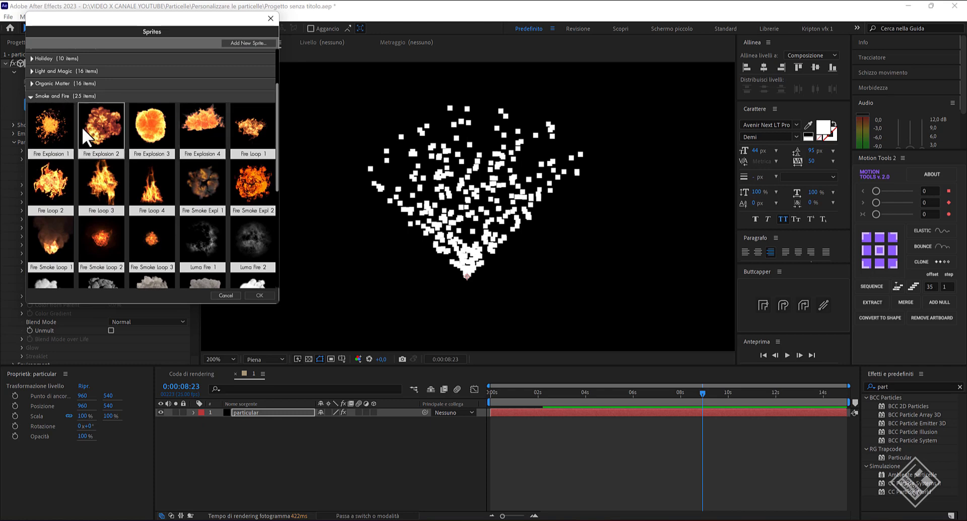
pyautogui.scroll(-3, 255, 137)
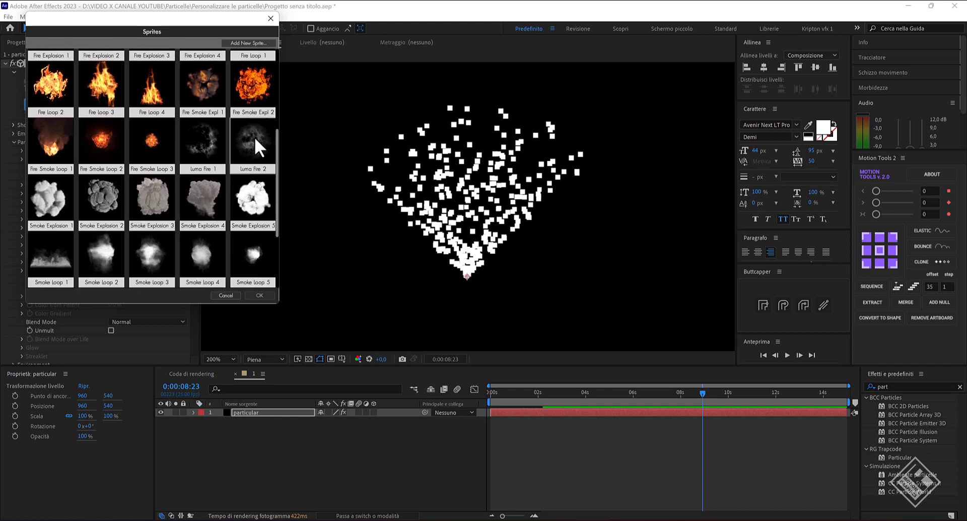
pyautogui.scroll(-2, 254, 137)
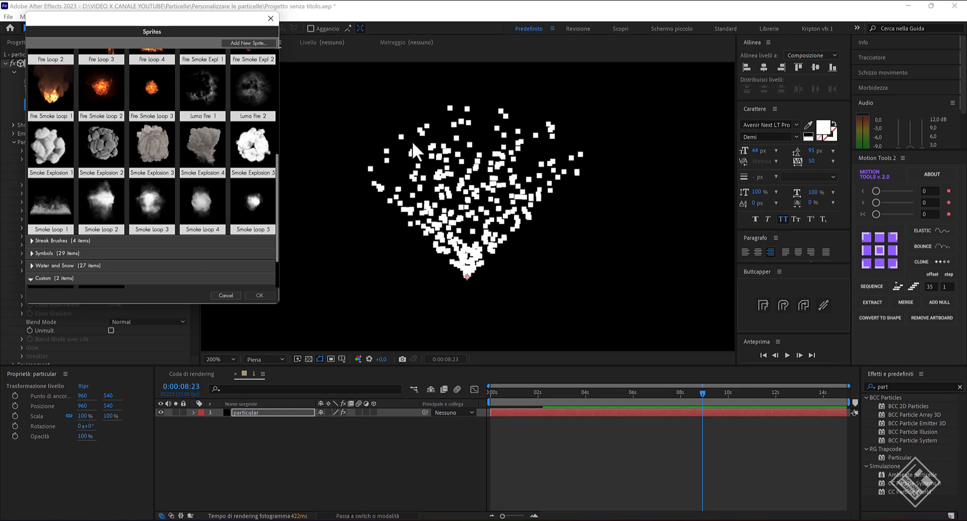
pyautogui.scroll(2, 240, 174)
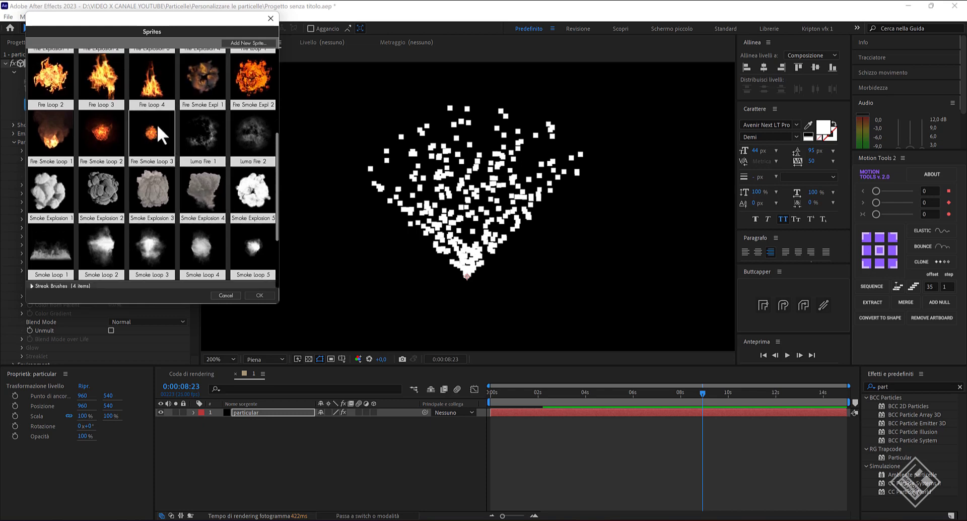
pyautogui.rightClick(154, 86)
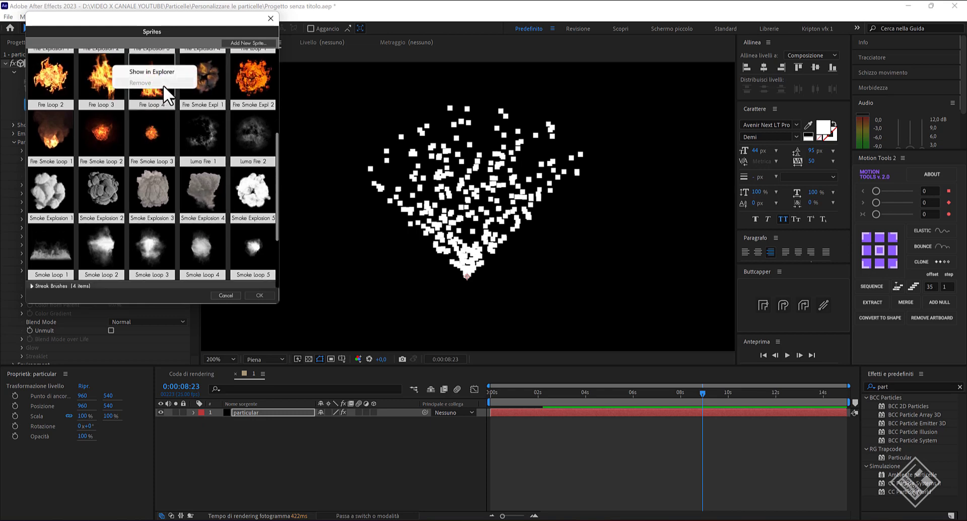
pyautogui.click(174, 68)
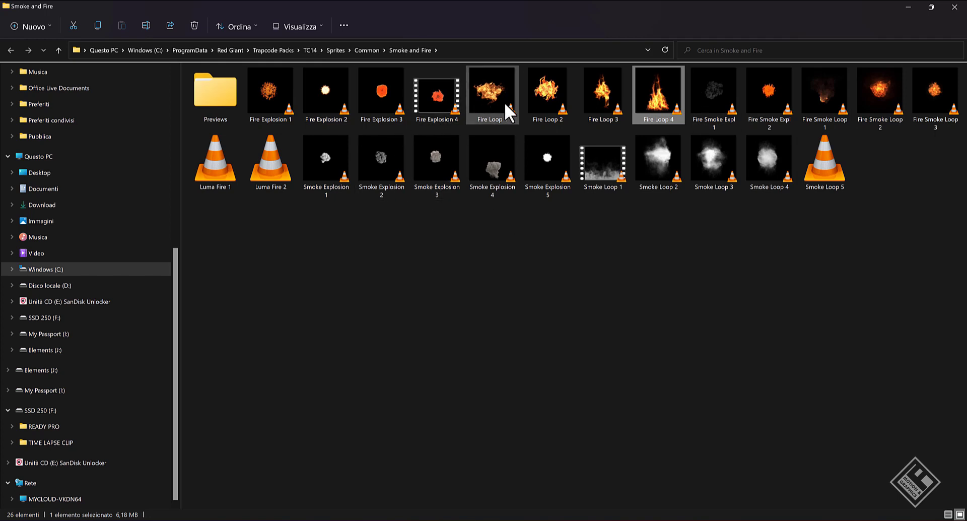
pyautogui.moveTo(510, 105)
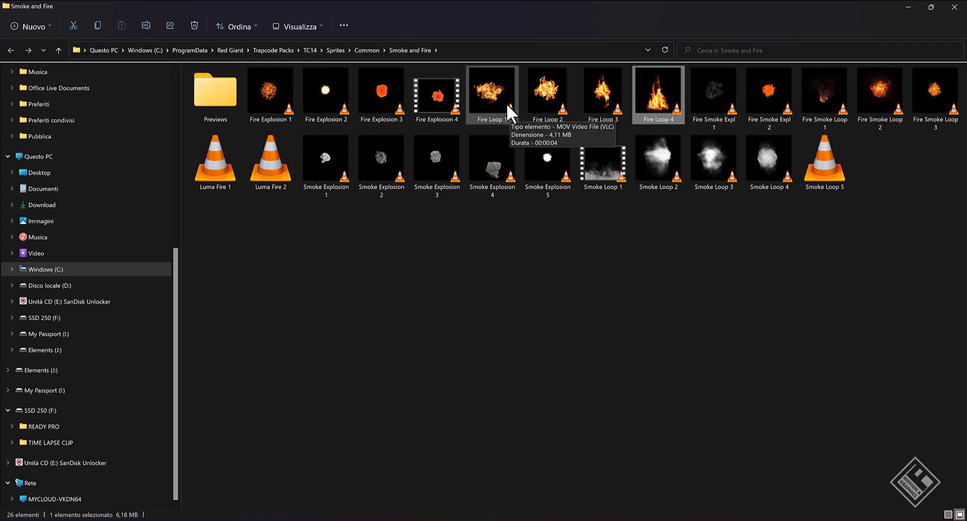
pyautogui.click(448, 166)
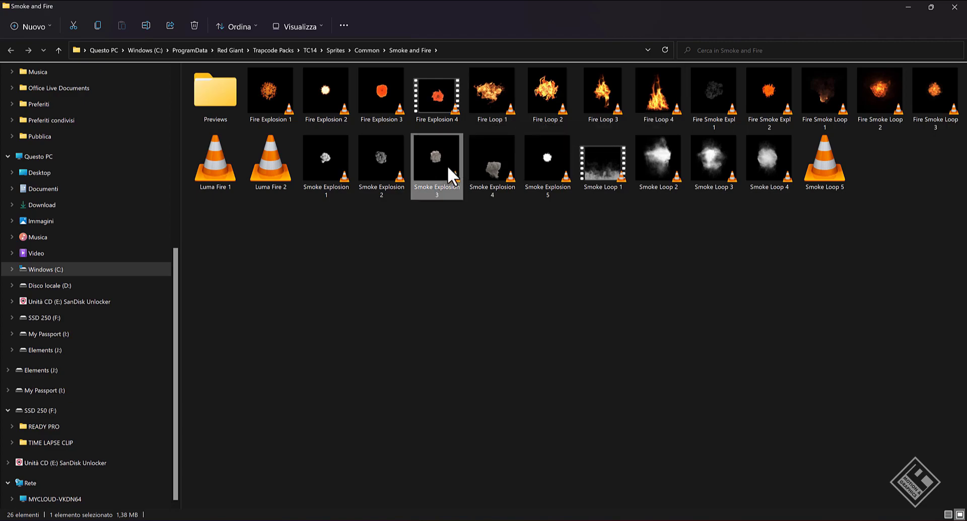
pyautogui.doubleClick(450, 168)
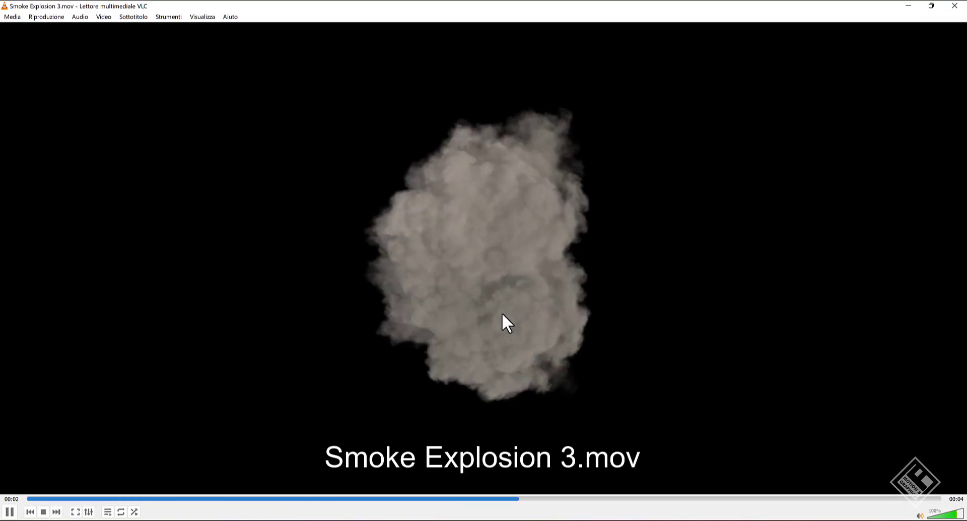
pyautogui.click(959, 6)
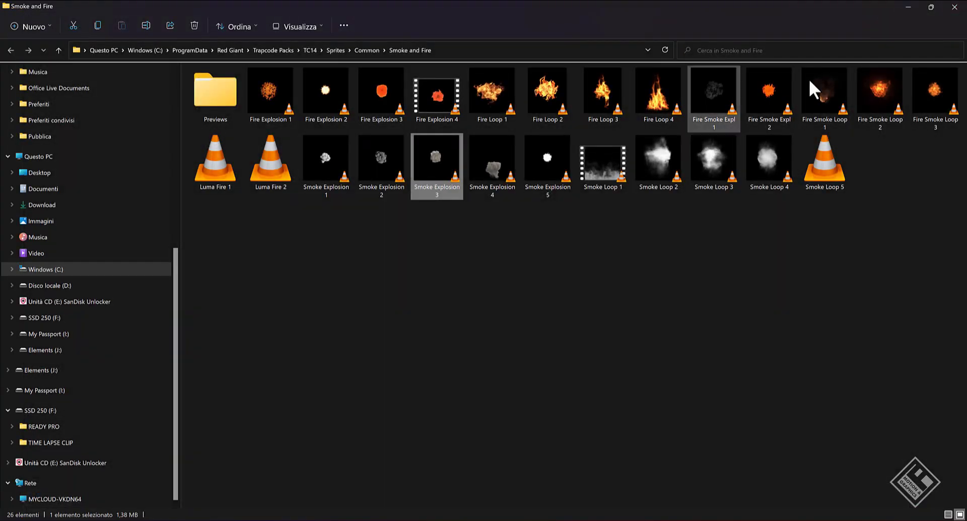
# - Close Explorer and choose the Smoke loop 5 sprite in the Sprites browser
pyautogui.click(958, 5)
pyautogui.scroll(-2, 177, 217)
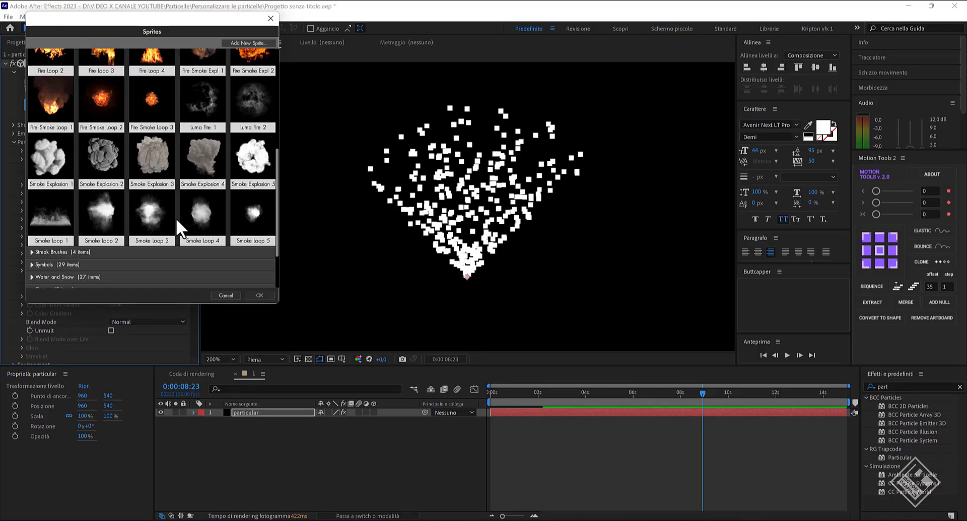
pyautogui.click(266, 217)
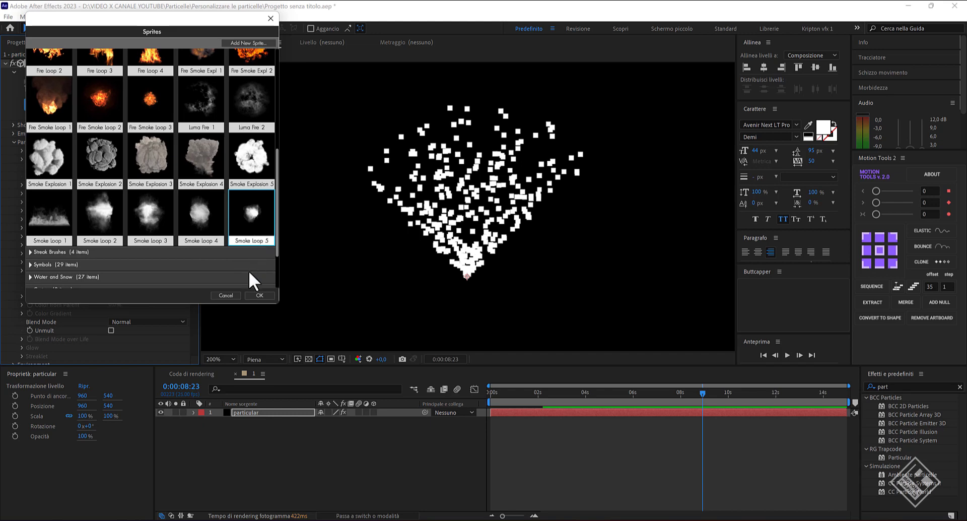
pyautogui.click(258, 296)
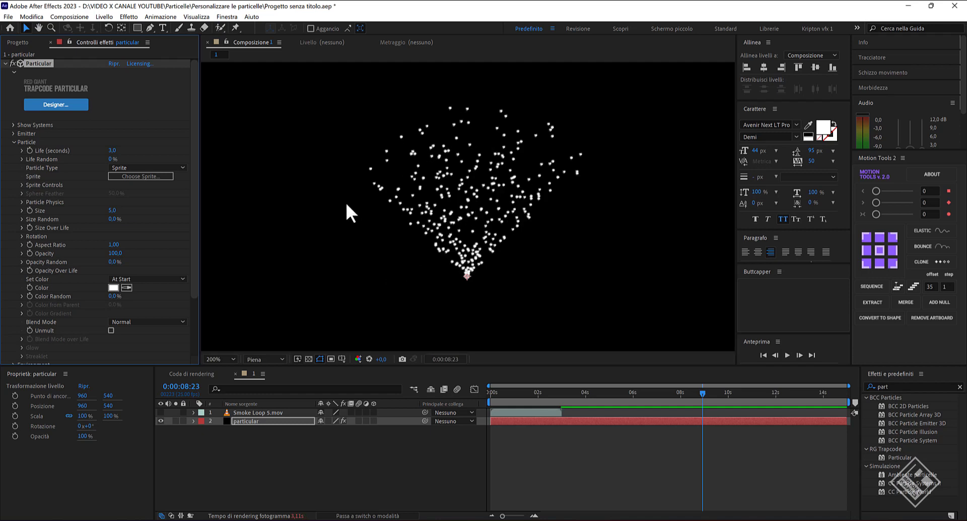
# - Set particle Size to 125 and preview the cloud from the start, toggling the transparency grid
pyautogui.click(112, 210)
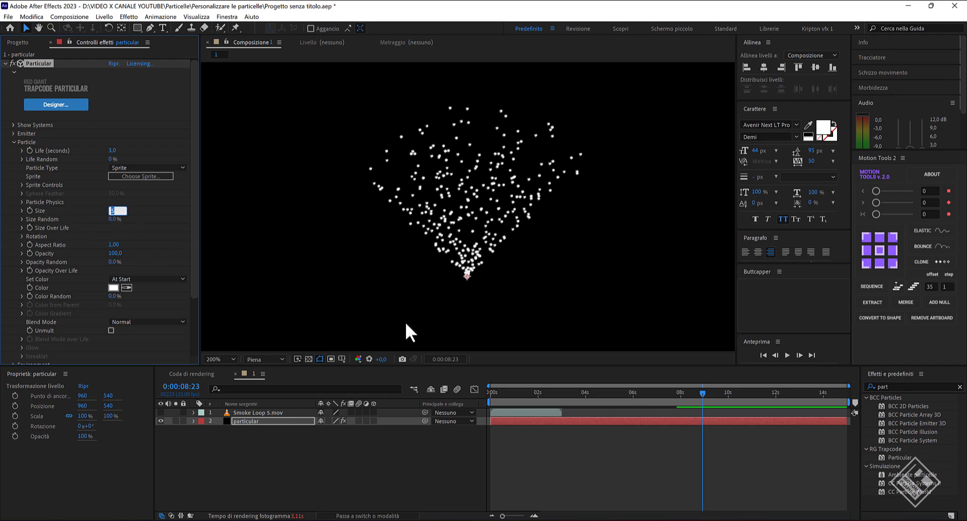
pyautogui.write('125')
pyautogui.press('Return')
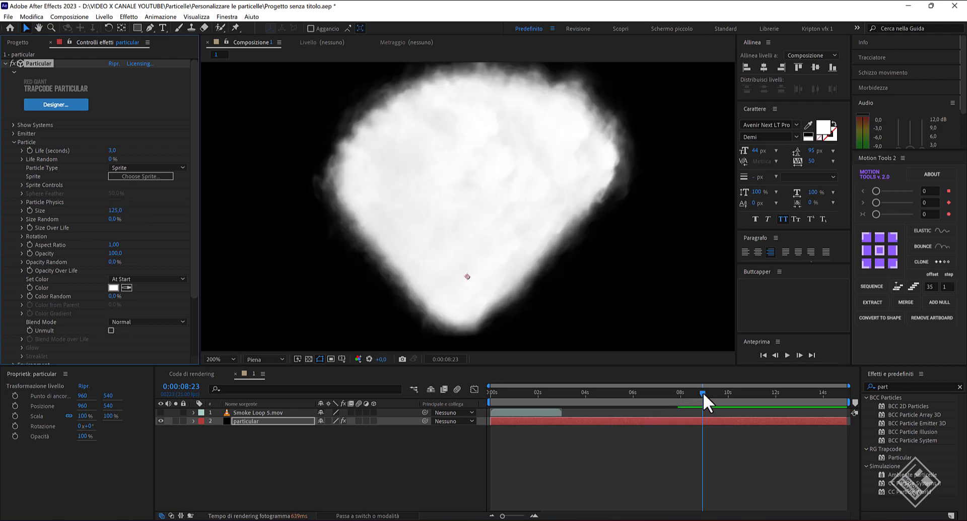
pyautogui.press('Home')
pyautogui.press('space')
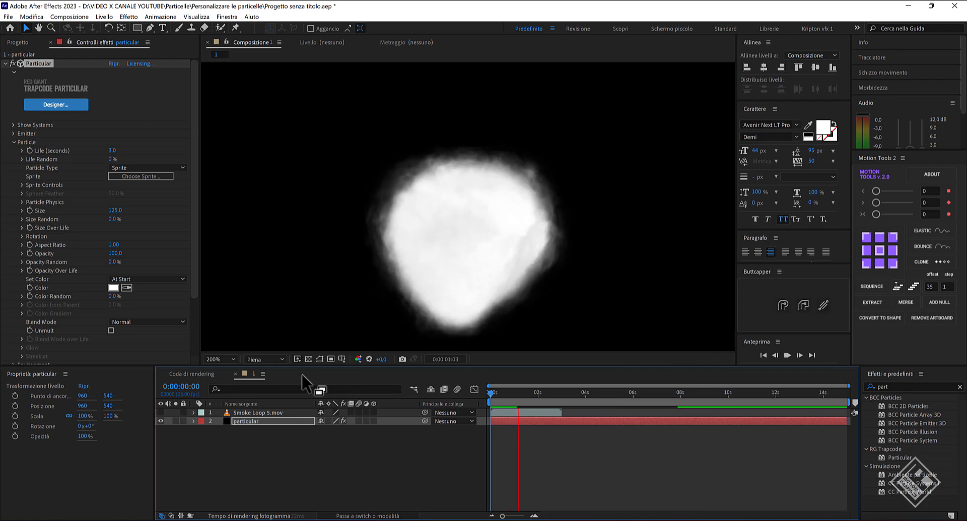
pyautogui.click(308, 358)
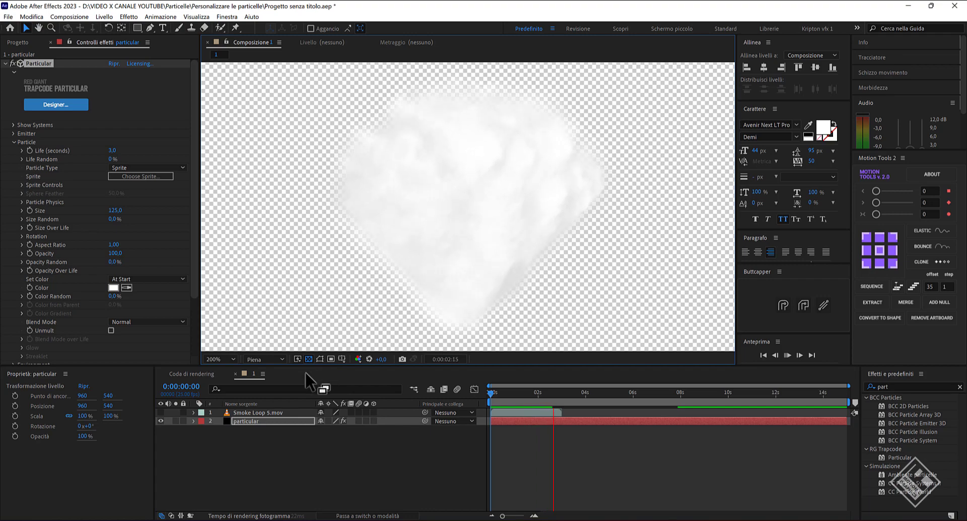
pyautogui.click(308, 359)
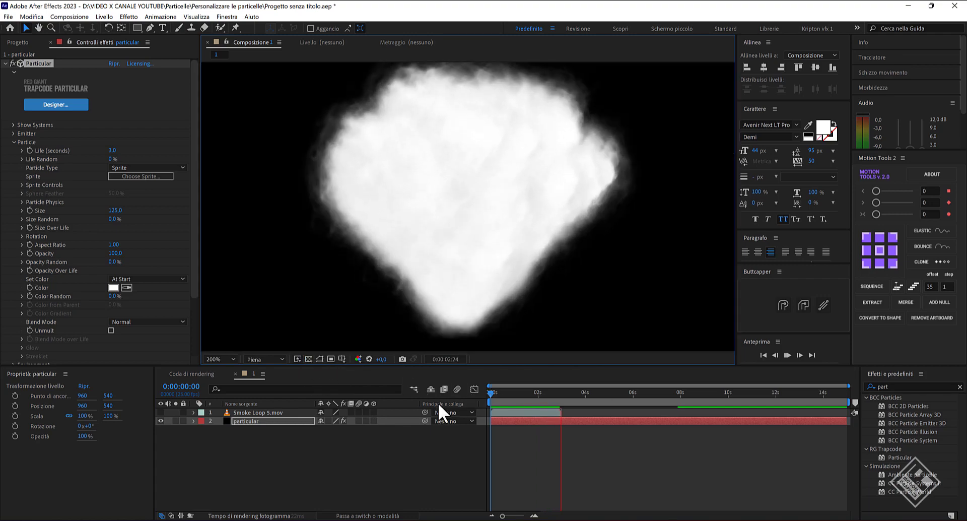
# - Replace the sprite with Smoke loop 2 and preview it over the transparency grid
pyautogui.click(788, 356)
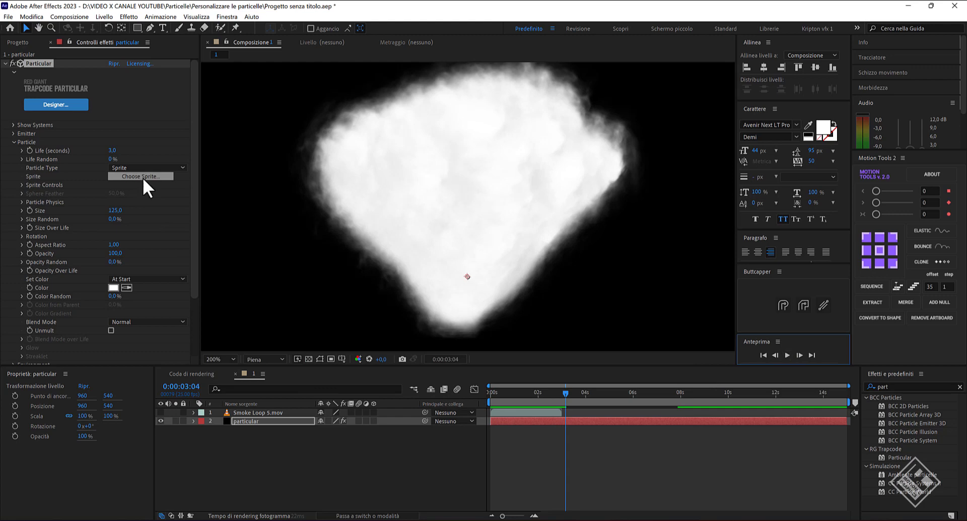
pyautogui.click(143, 176)
pyautogui.scroll(-3, 182, 156)
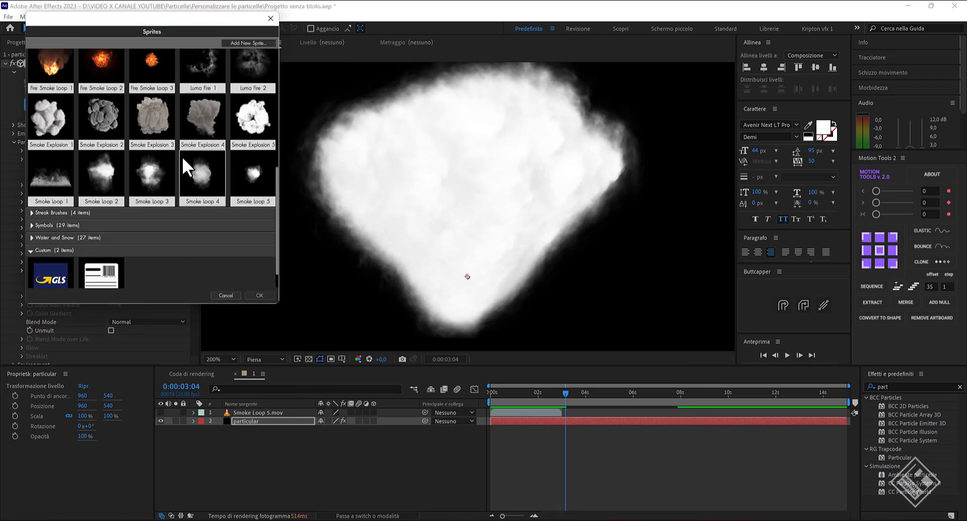
pyautogui.click(104, 177)
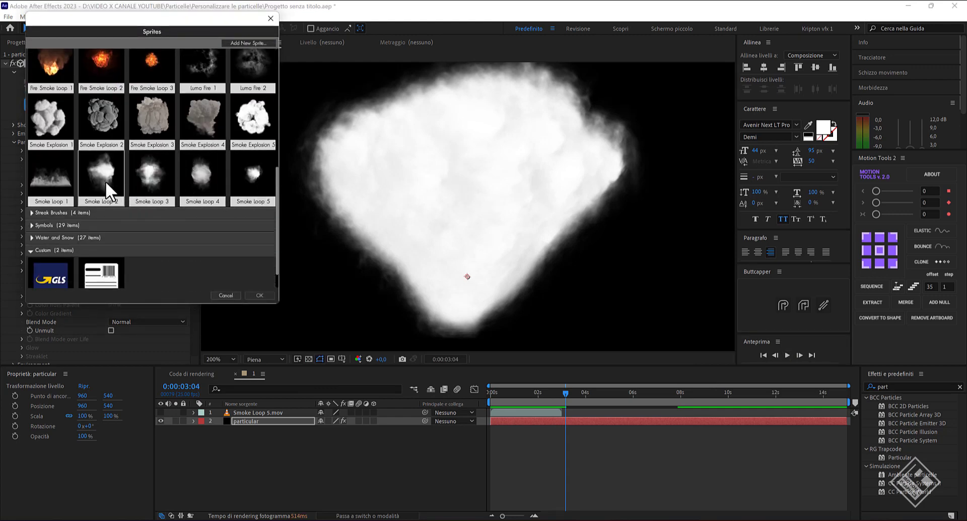
pyautogui.click(267, 295)
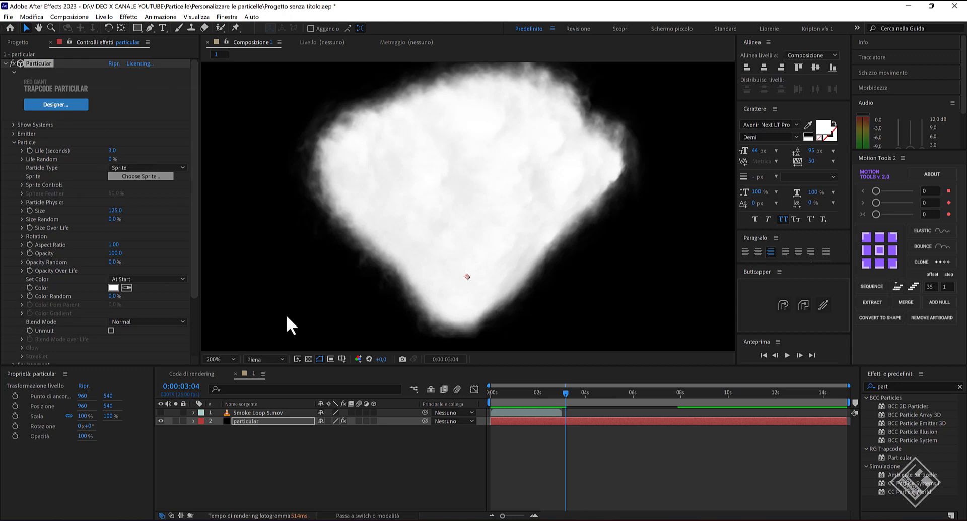
pyautogui.click(308, 358)
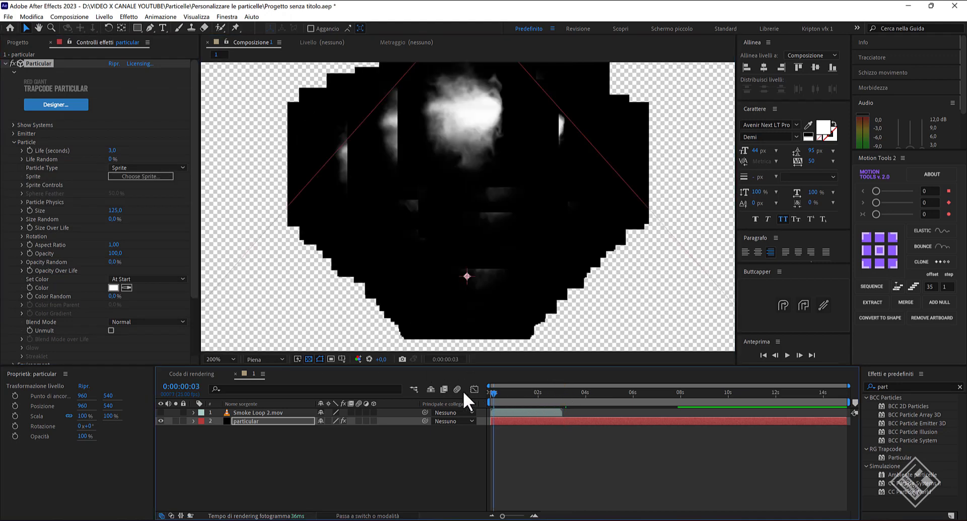
pyautogui.press('Home')
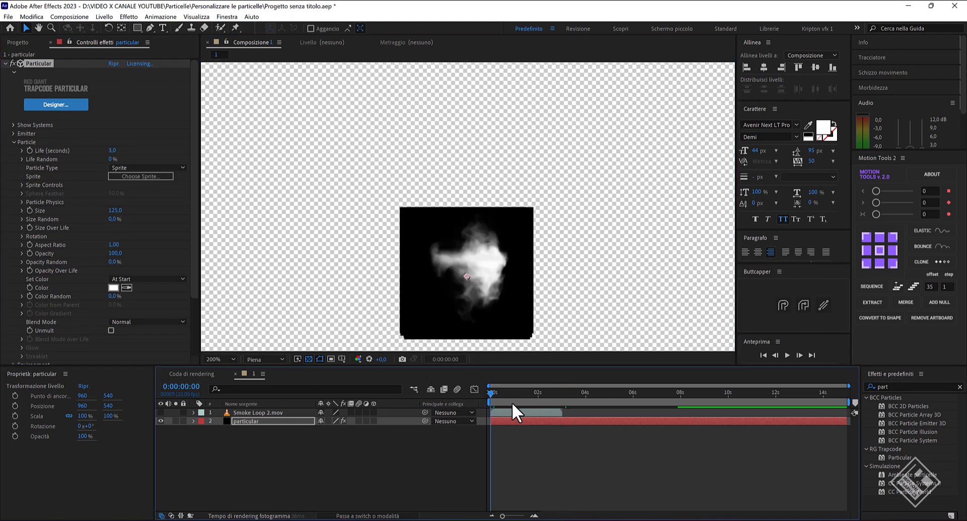
pyautogui.press('space')
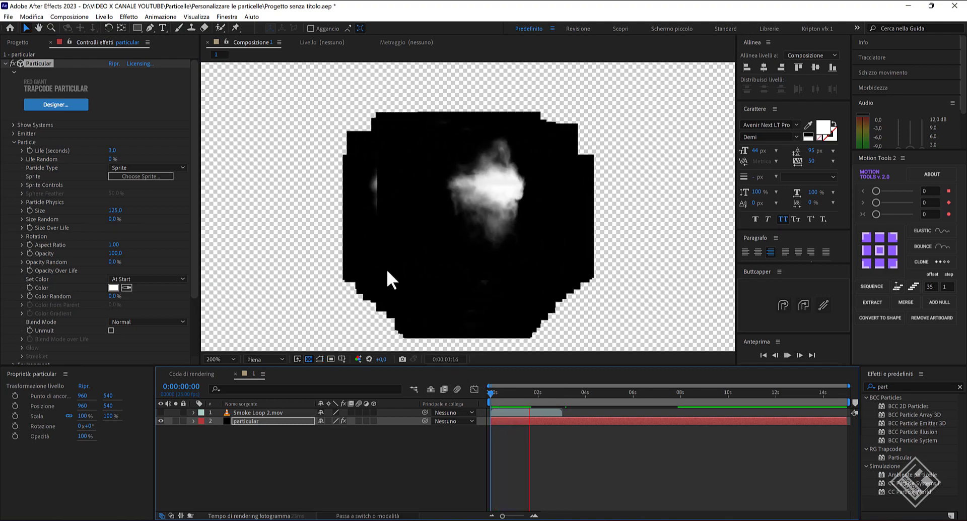
pyautogui.hotkey('shift', '/')
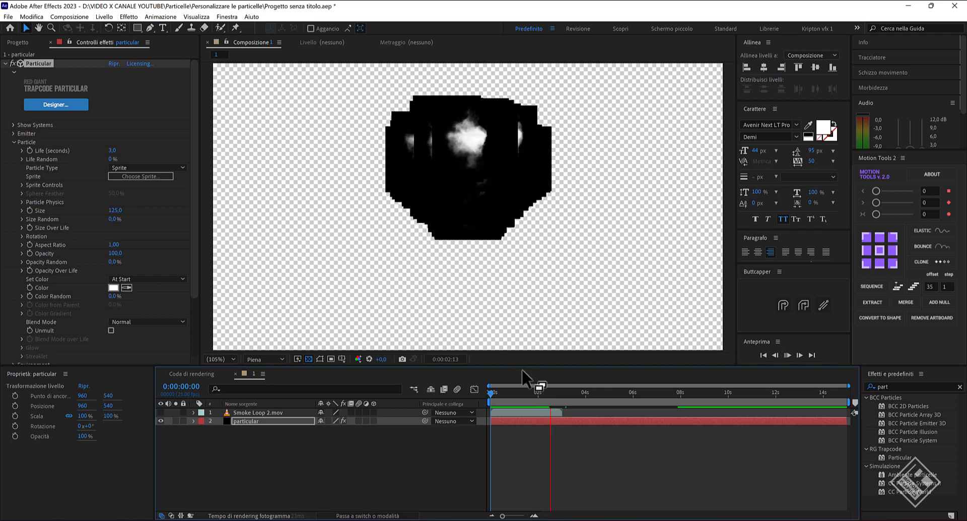
# - Stop the preview near seven seconds and change the particle Blend Mode to Screen
pyautogui.click(662, 394)
pyautogui.scroll(-3, 78, 239)
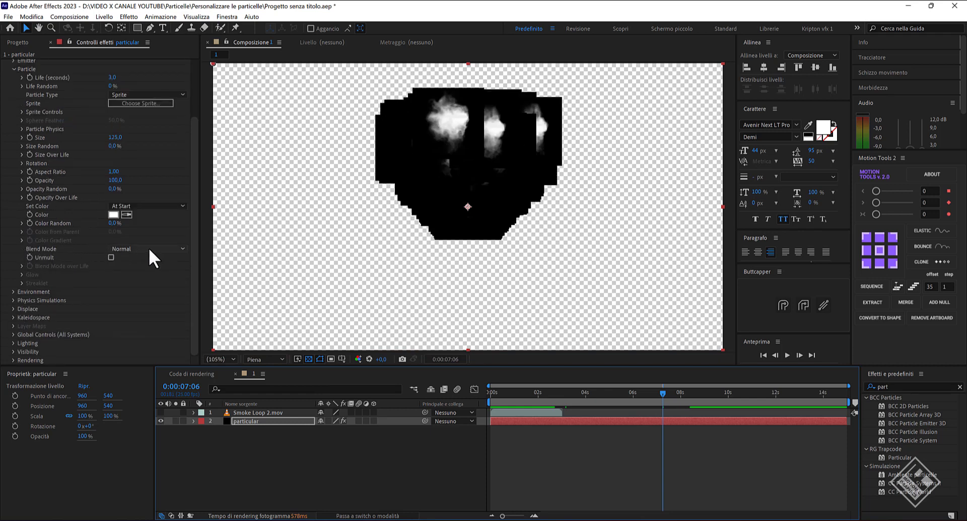
pyautogui.click(132, 249)
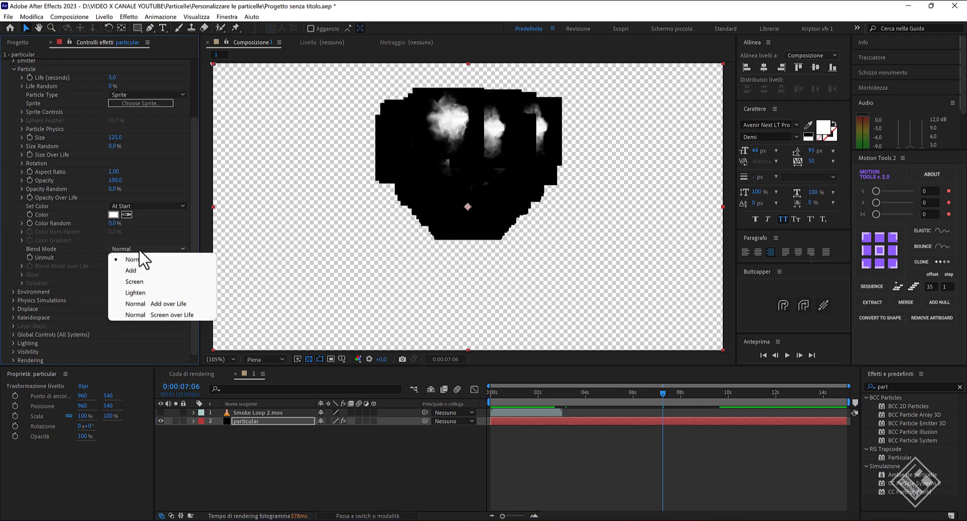
pyautogui.click(141, 283)
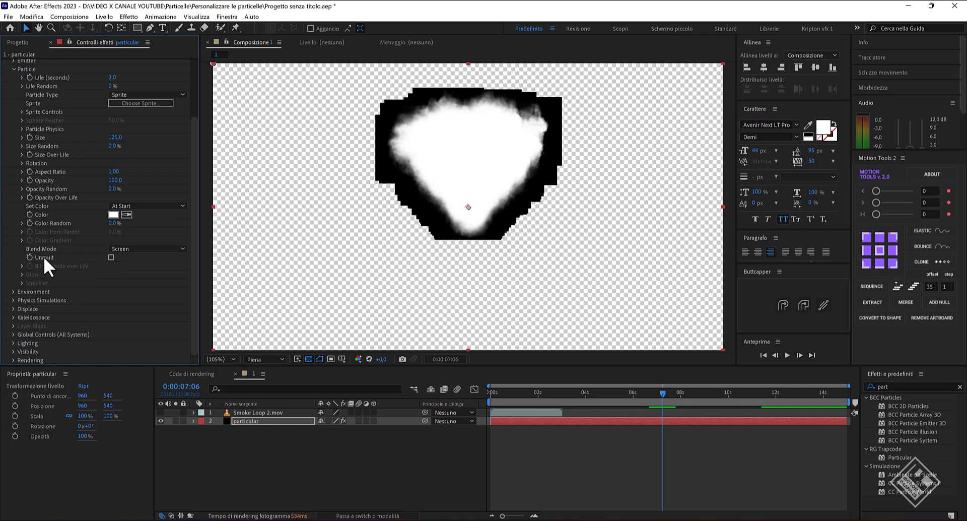
# - Enable Unmult to strip the sprites' black backgrounds and return the viewer to black
pyautogui.click(111, 257)
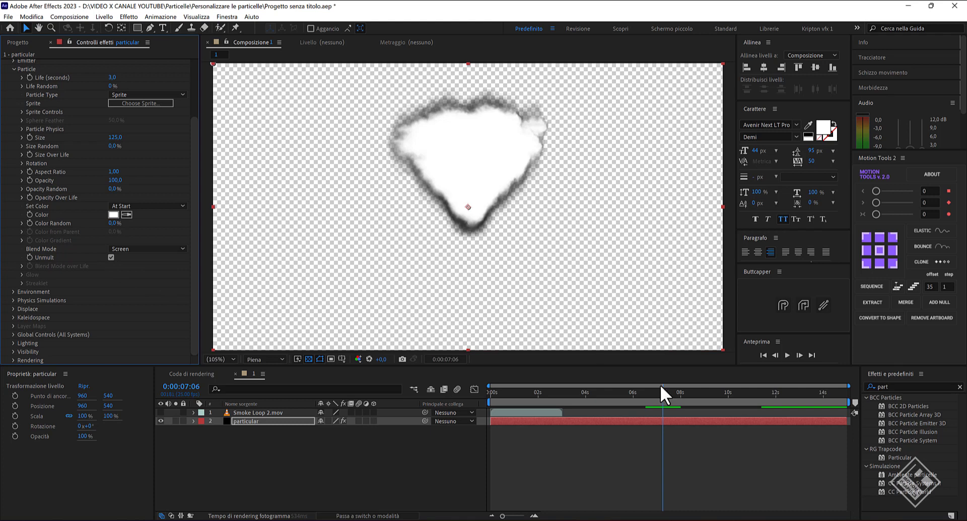
pyautogui.moveTo(589, 392); pyautogui.dragTo(535, 392)
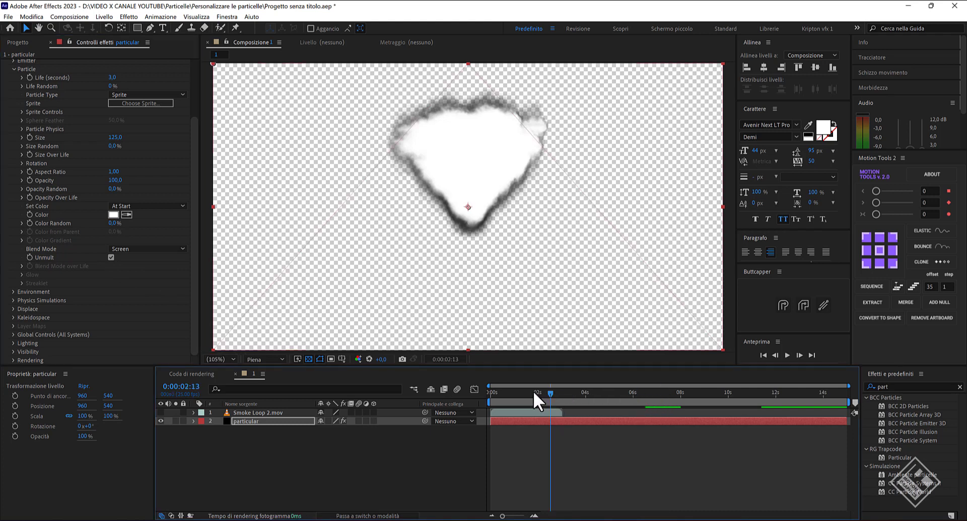
pyautogui.click(308, 358)
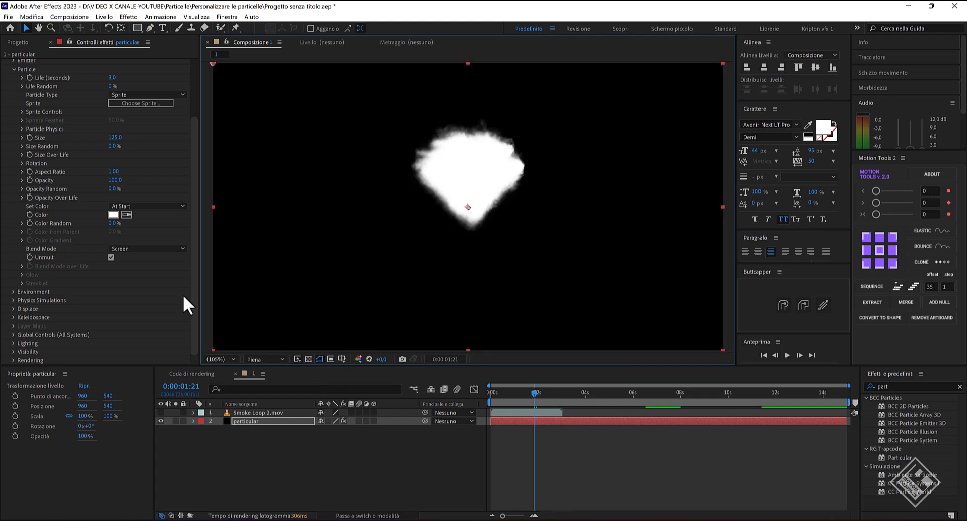
# - Set particle Opacity to 50 with Opacity Random 25%, then preview from the start
pyautogui.click(115, 180)
pyautogui.write('50')
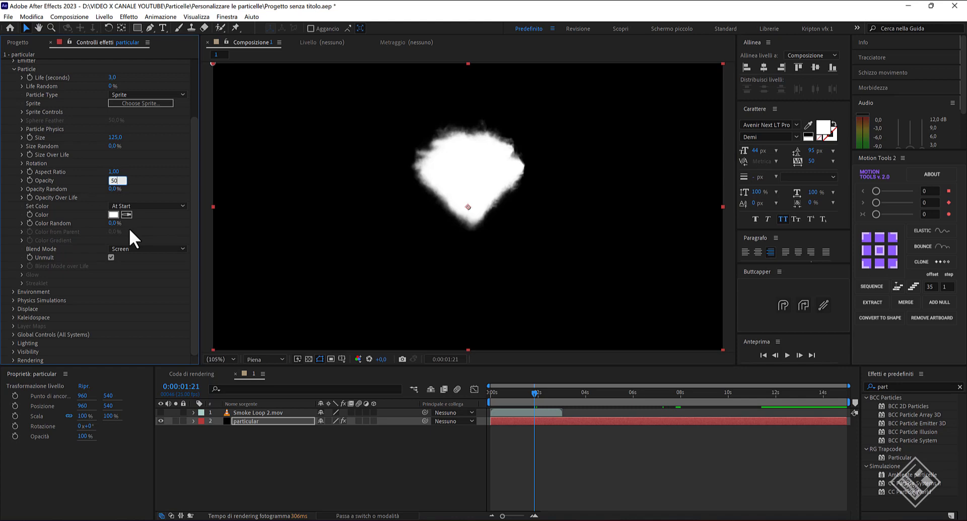
pyautogui.press('Tab')
pyautogui.write('2')
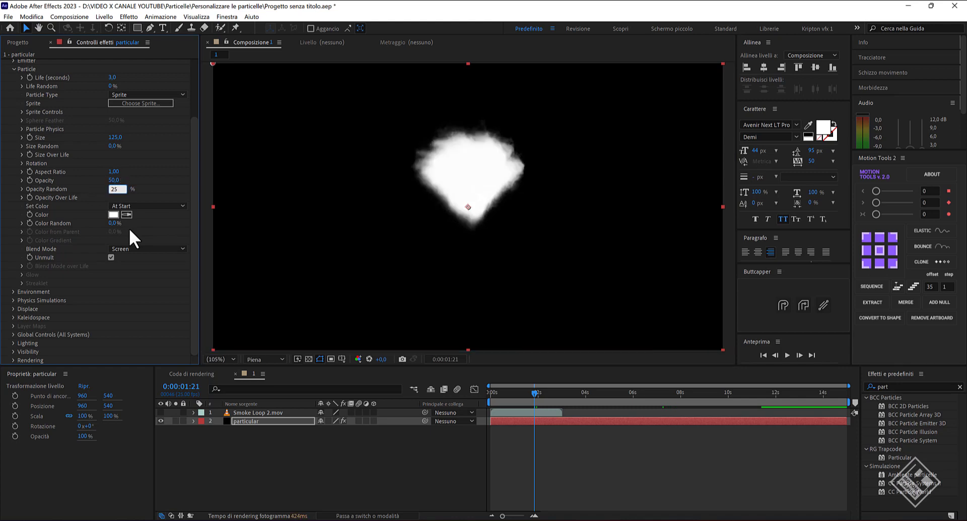
pyautogui.moveTo(534, 392); pyautogui.dragTo(476, 392)
pyautogui.click(787, 355)
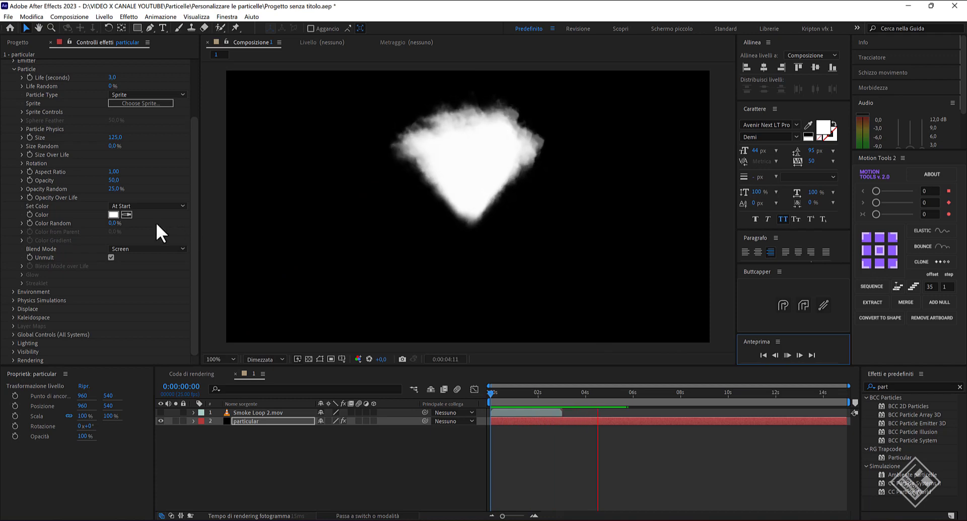
# - Apply the Linear Slope preset to Opacity Over Life and preview the fade
pyautogui.scroll(2, 122, 186)
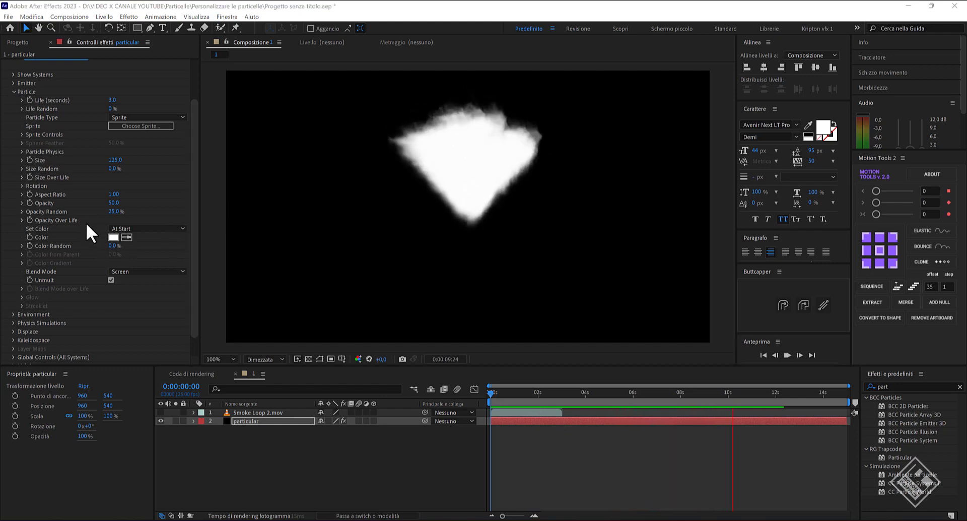
pyautogui.click(22, 219)
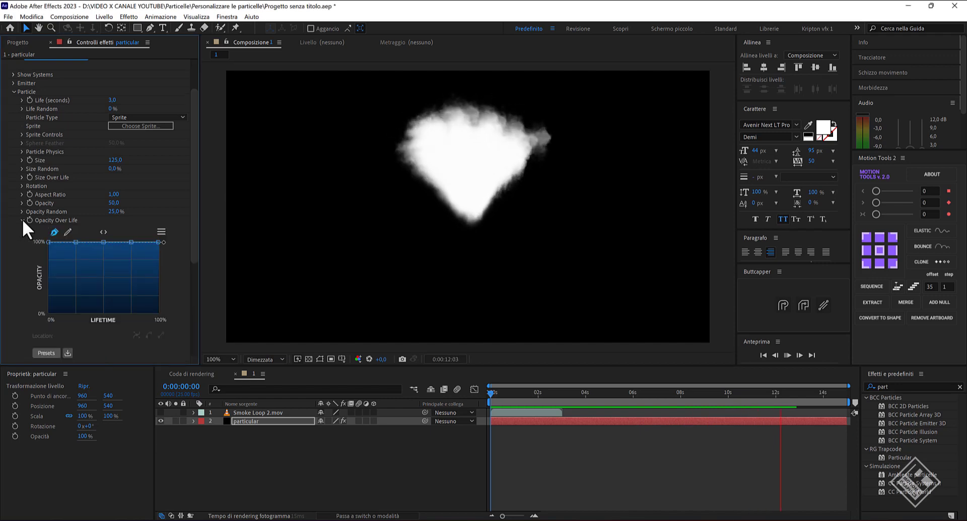
pyautogui.click(46, 351)
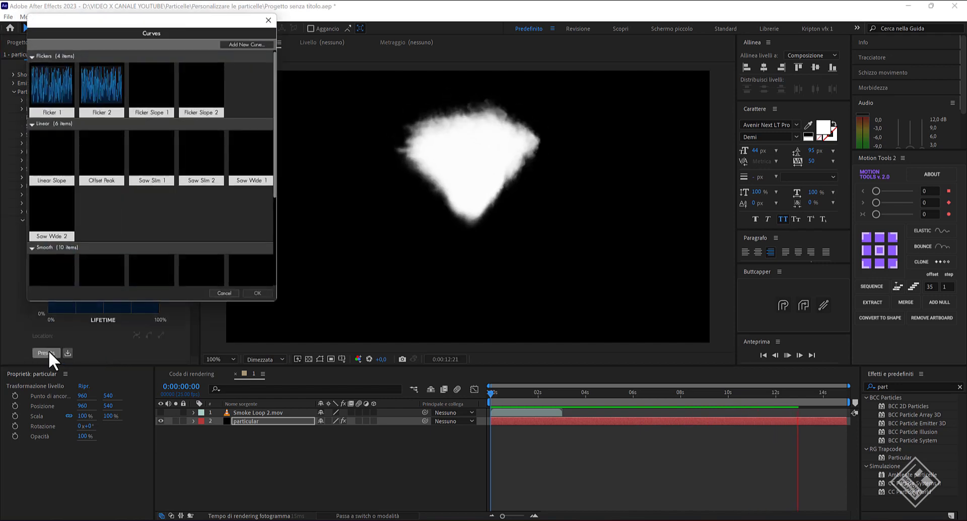
pyautogui.click(51, 153)
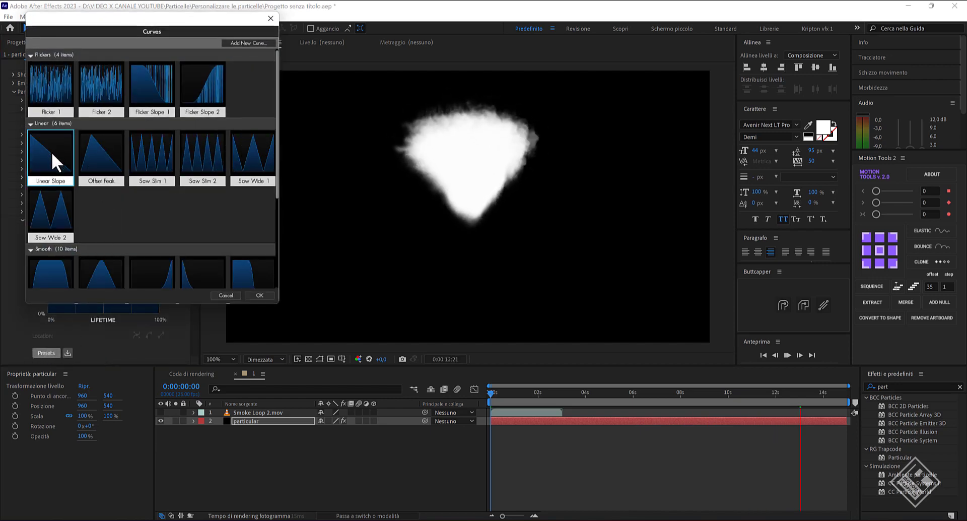
pyautogui.click(259, 295)
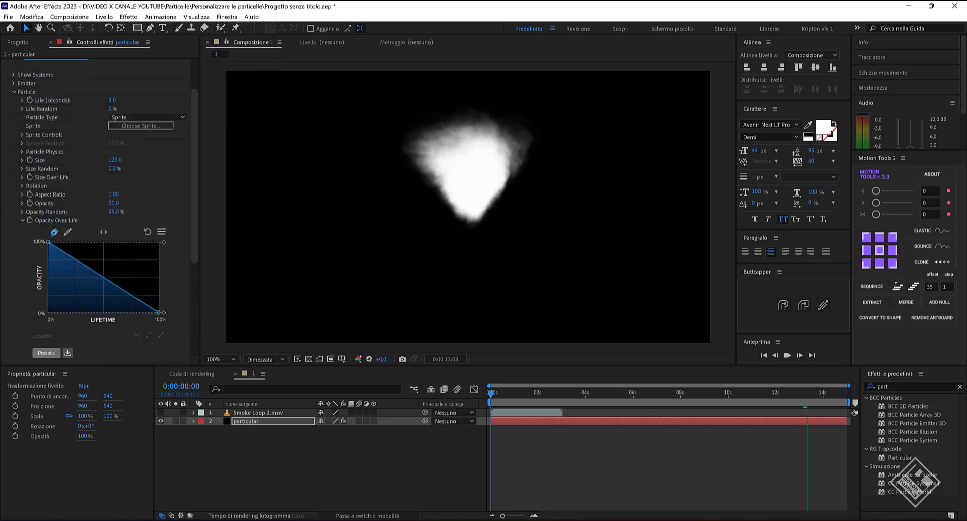
pyautogui.click(788, 356)
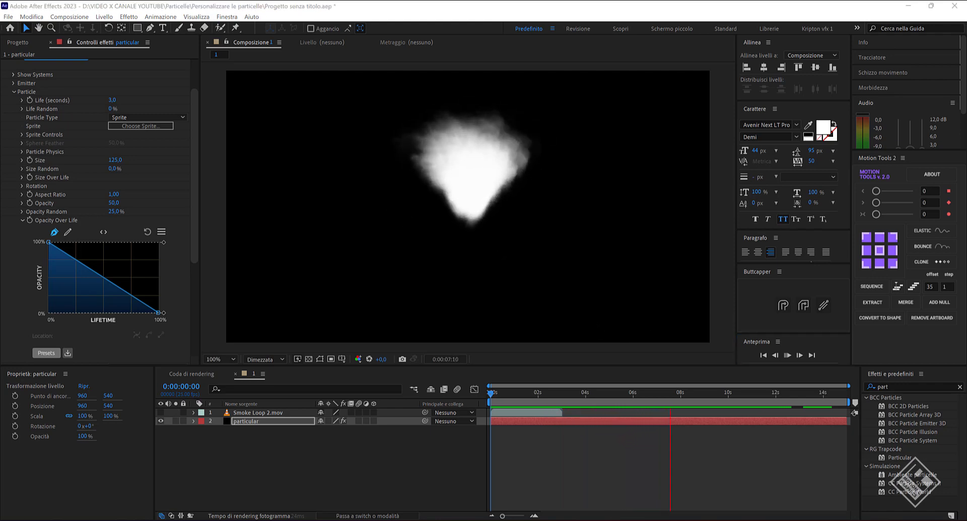
pyautogui.click(787, 355)
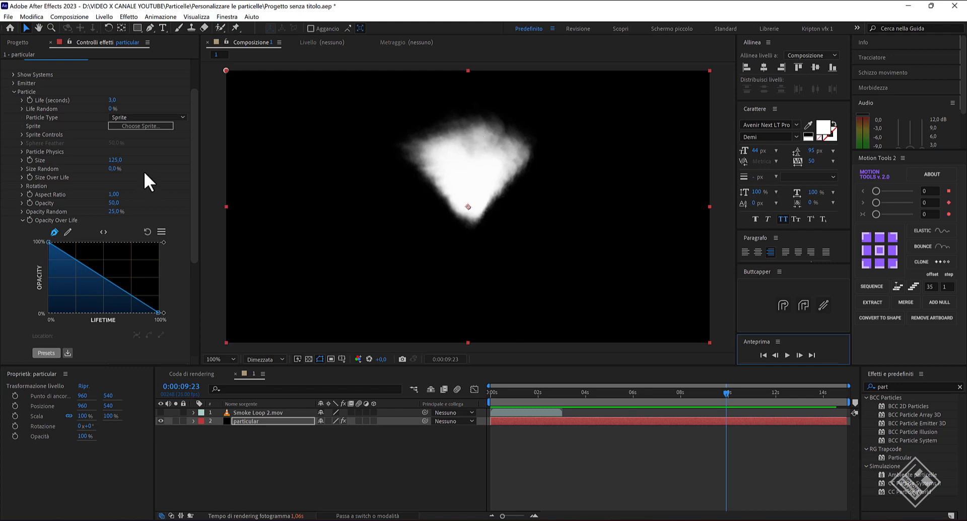
# - Set Random Rotation to 50 and preview the spinning smoke from the start
pyautogui.scroll(-4, 144, 171)
pyautogui.scroll(-1, 164, 153)
pyautogui.scroll(3, 171, 145)
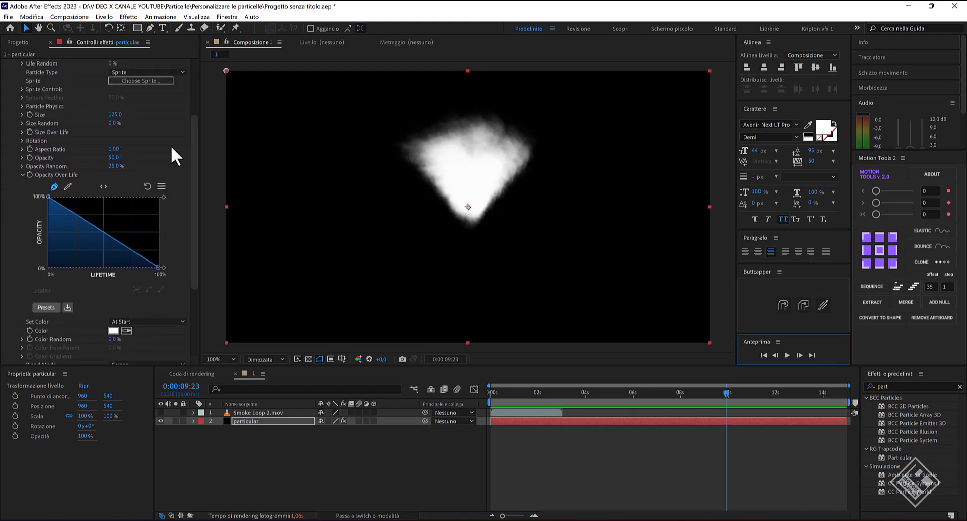
pyautogui.click(22, 140)
pyautogui.click(112, 200)
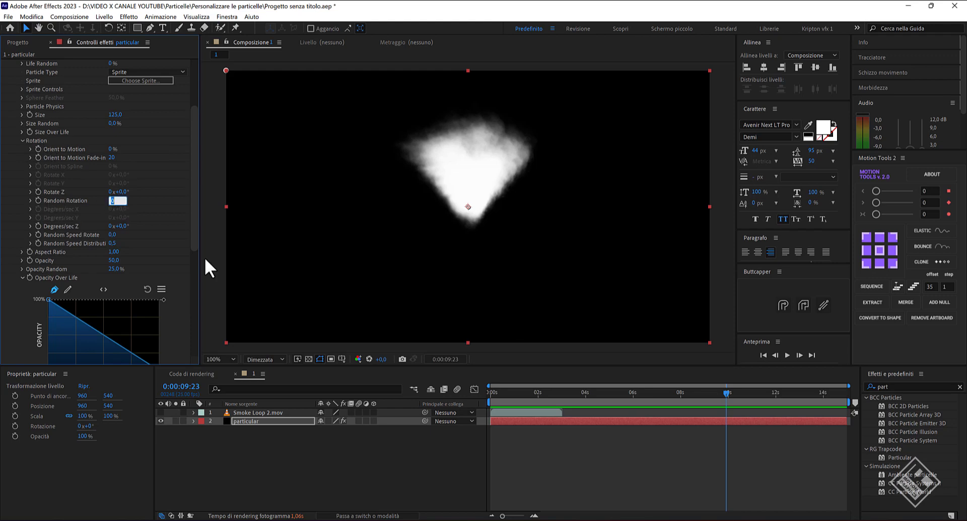
pyautogui.write('5')
pyautogui.press('Return')
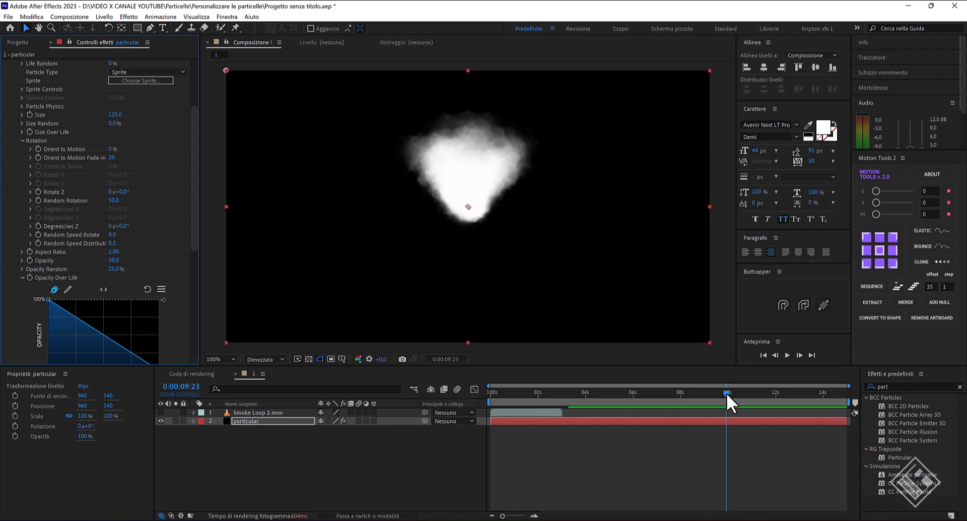
pyautogui.click(493, 393)
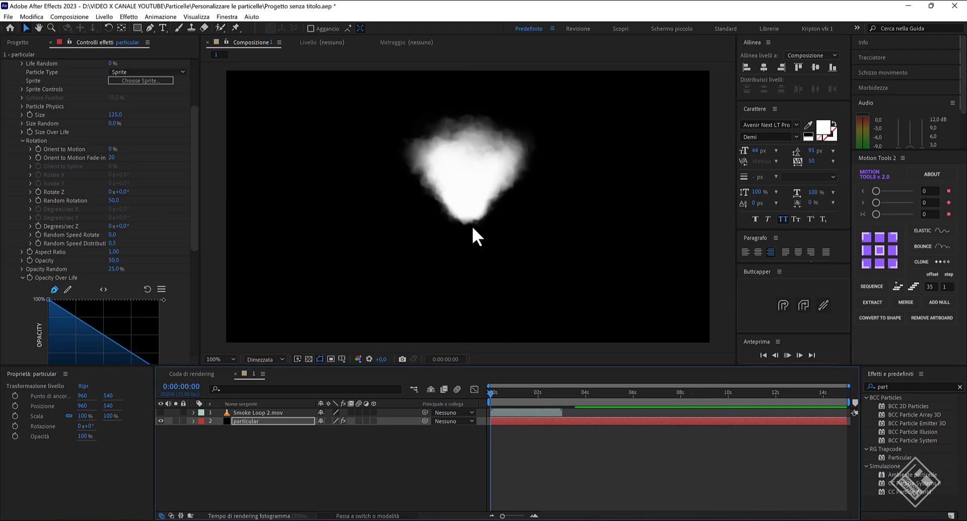
pyautogui.press('space')
pyautogui.scroll(1, 472, 225)
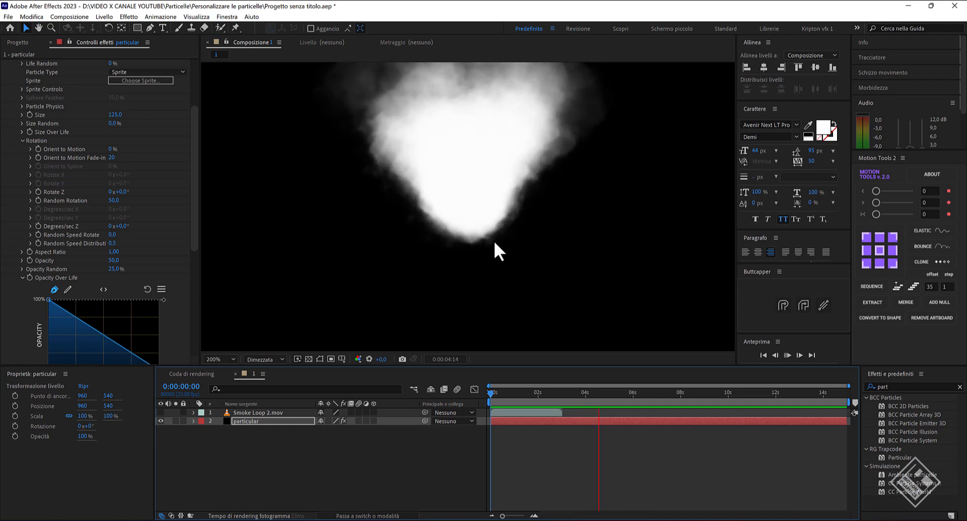
pyautogui.press('space')
pyautogui.press('space')
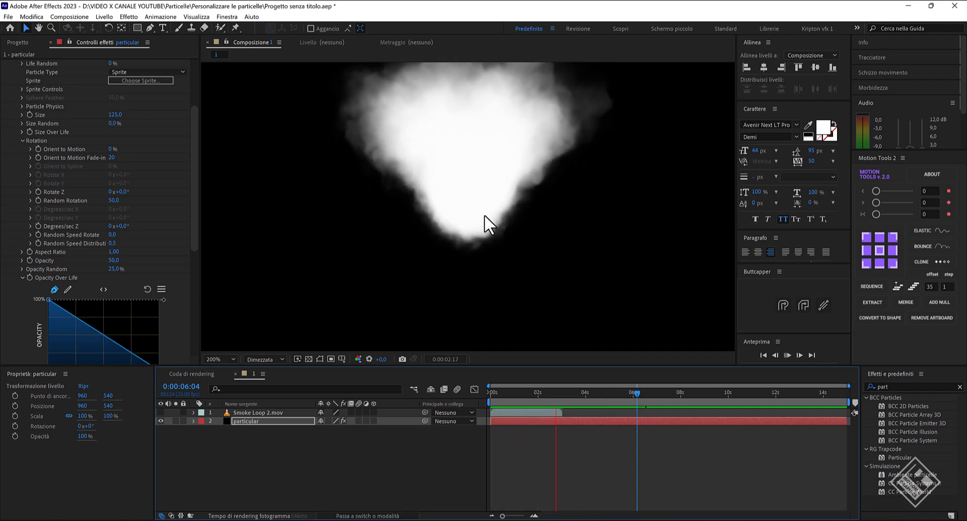
pyautogui.press('space')
pyautogui.press('space')
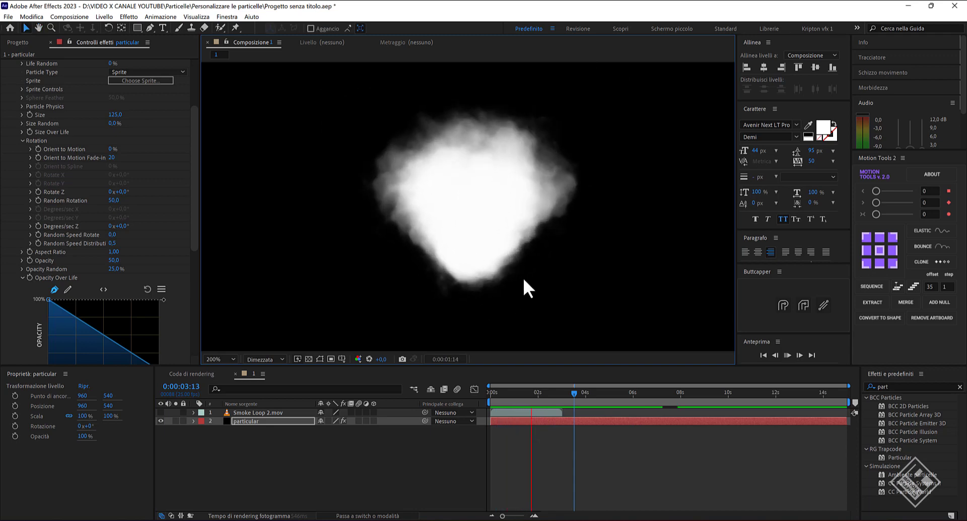
# - Start the Size Over Life curve at 0% and add a point so particles reach full size early
pyautogui.click(787, 355)
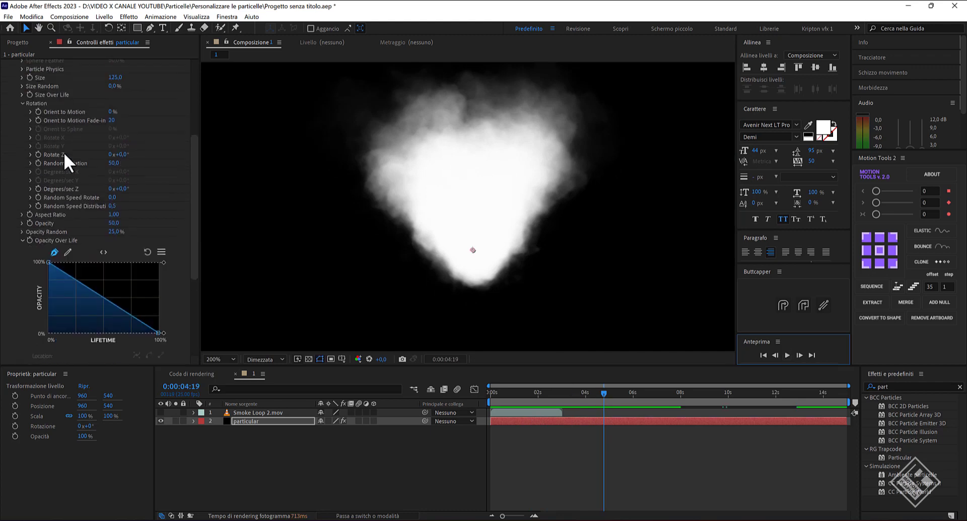
pyautogui.scroll(-1, 63, 152)
pyautogui.click(23, 117)
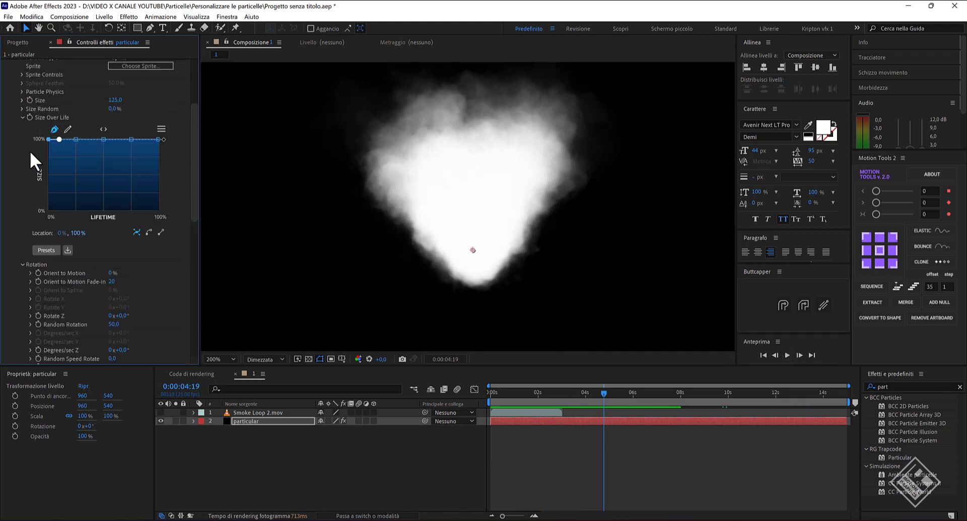
pyautogui.moveTo(603, 392); pyautogui.dragTo(528, 393)
pyautogui.click(614, 392)
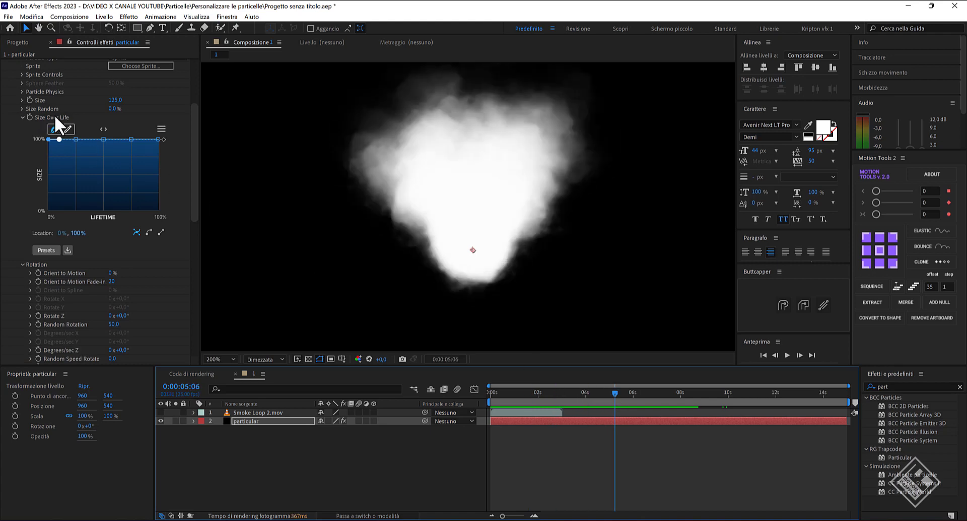
pyautogui.click(47, 138)
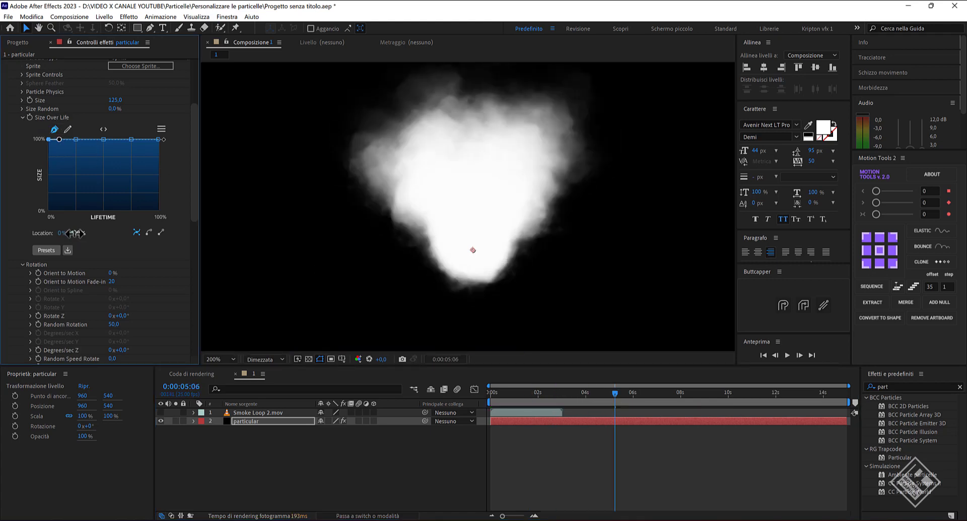
pyautogui.click(75, 233)
pyautogui.write('0')
pyautogui.press('Return')
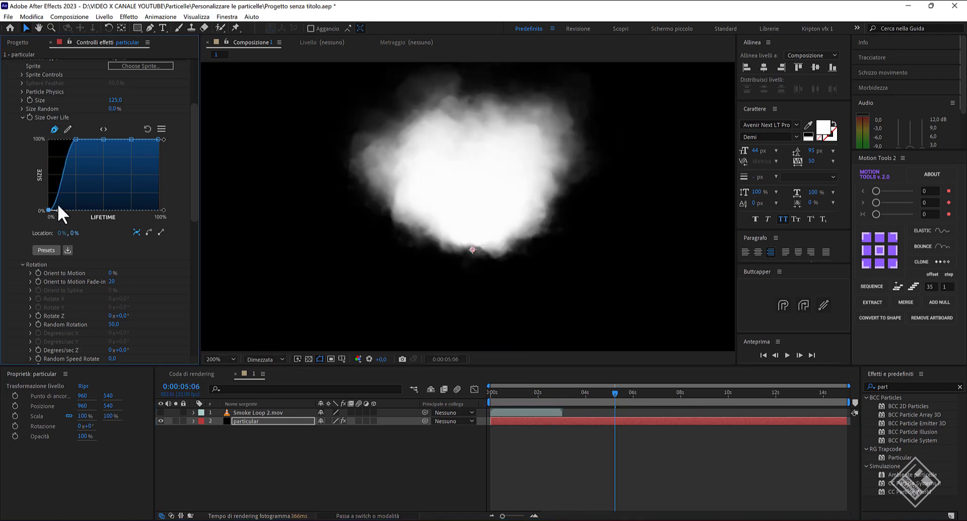
pyautogui.moveTo(50, 189); pyautogui.dragTo(48, 186)
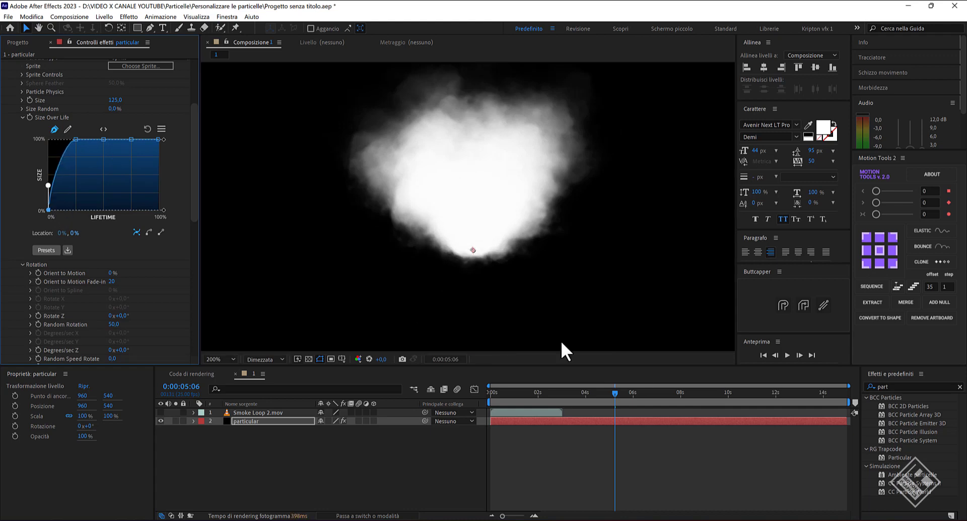
pyautogui.click(788, 355)
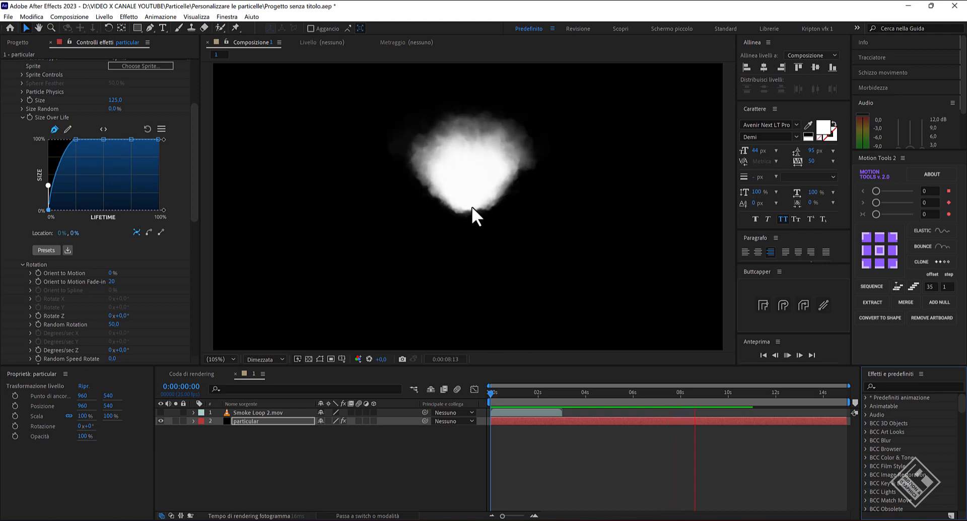
# - Stop the preview, fit the comp in view, and check the smoke around 6 seconds
pyautogui.scroll(2, 472, 207)
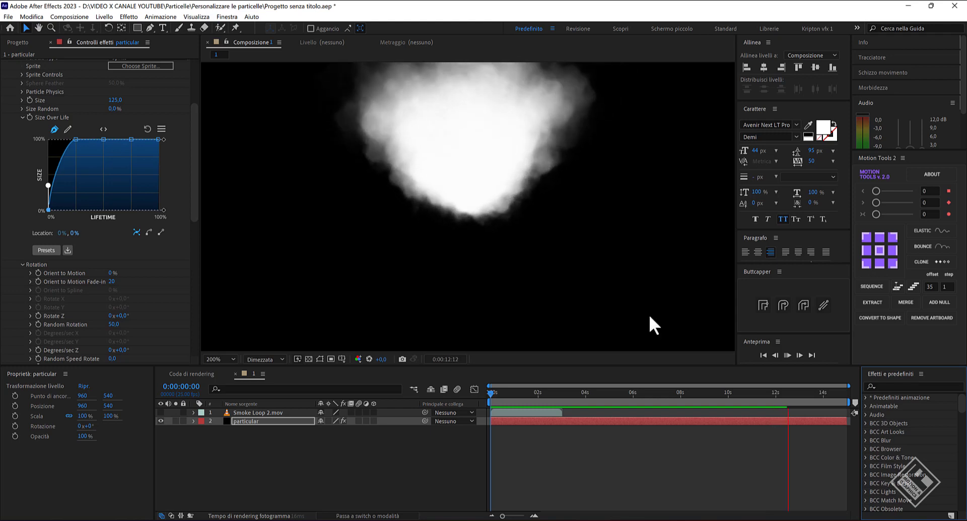
pyautogui.click(788, 355)
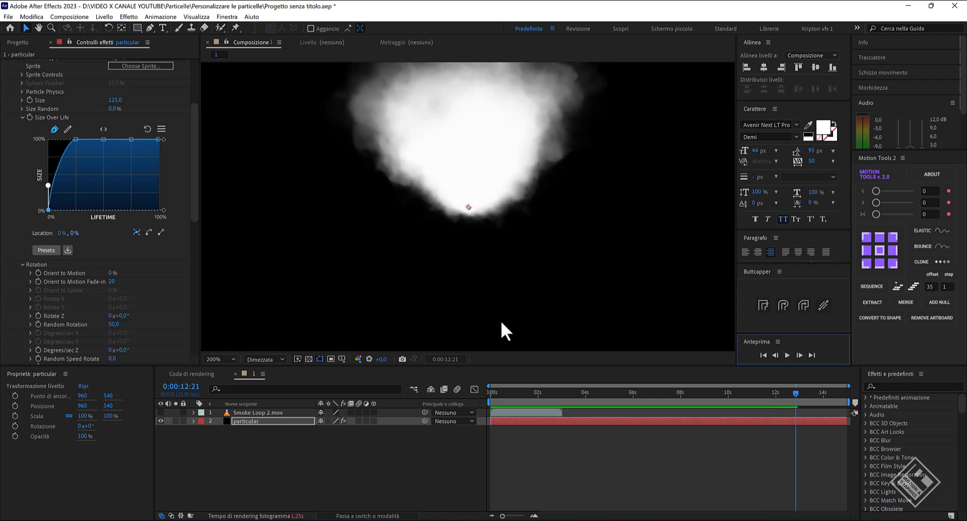
pyautogui.hotkey('shift', '/')
pyautogui.moveTo(796, 393)
pyautogui.mouseDown()
pyautogui.moveTo(503, 389)
pyautogui.moveTo(672, 398)
pyautogui.mouseUp()
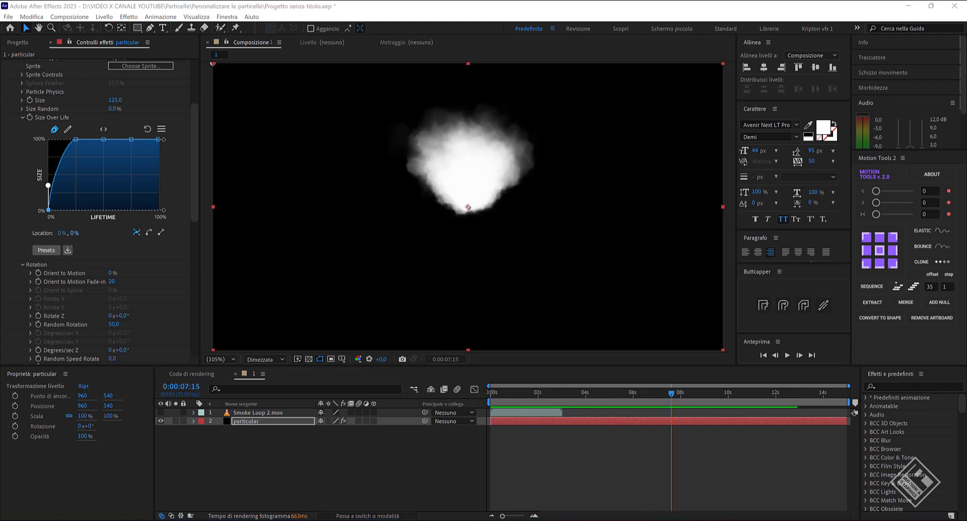
pyautogui.moveTo(655, 395); pyautogui.dragTo(646, 395)
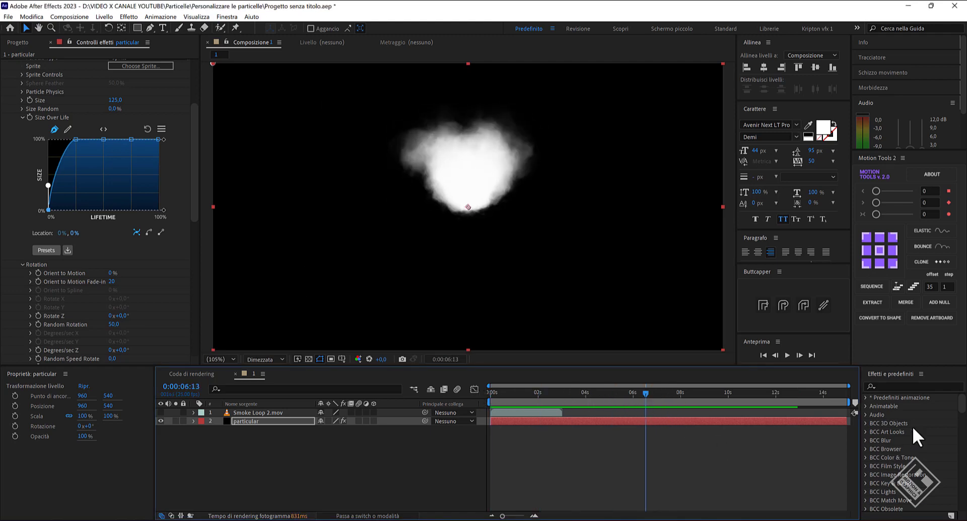
# - Search Effects & Presets for 'parti' and switch the project to 32 bits per channel
pyautogui.click(887, 386)
pyautogui.write('parti')
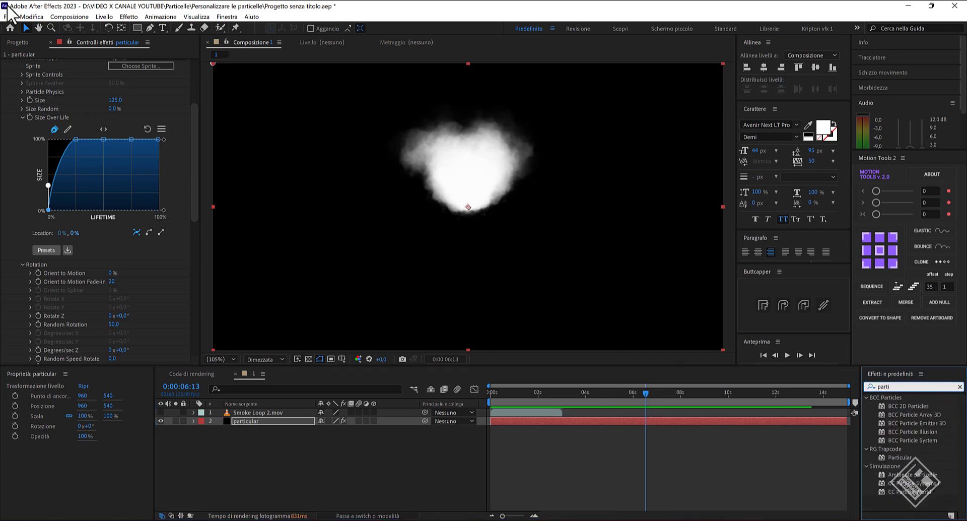
pyautogui.click(16, 44)
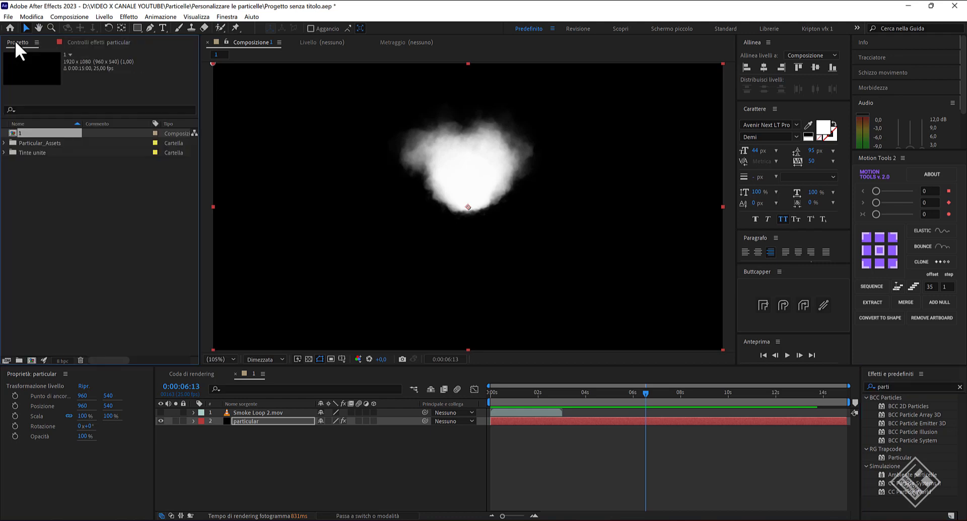
pyautogui.keyDown('alt'); pyautogui.click(63, 361); pyautogui.keyUp('alt')
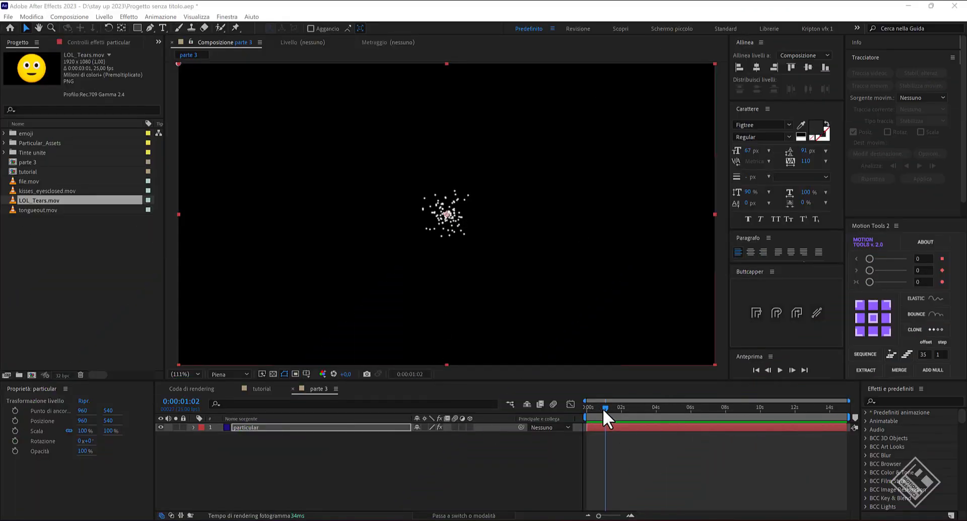
# - Preview the kisses_eyesclosed.mov emoji footage, then start a new composition from parte 3
pyautogui.moveTo(605, 407)
pyautogui.mouseDown()
pyautogui.moveTo(591, 406)
pyautogui.moveTo(708, 413)
pyautogui.moveTo(649, 407)
pyautogui.mouseUp()
pyautogui.doubleClick(32, 191)
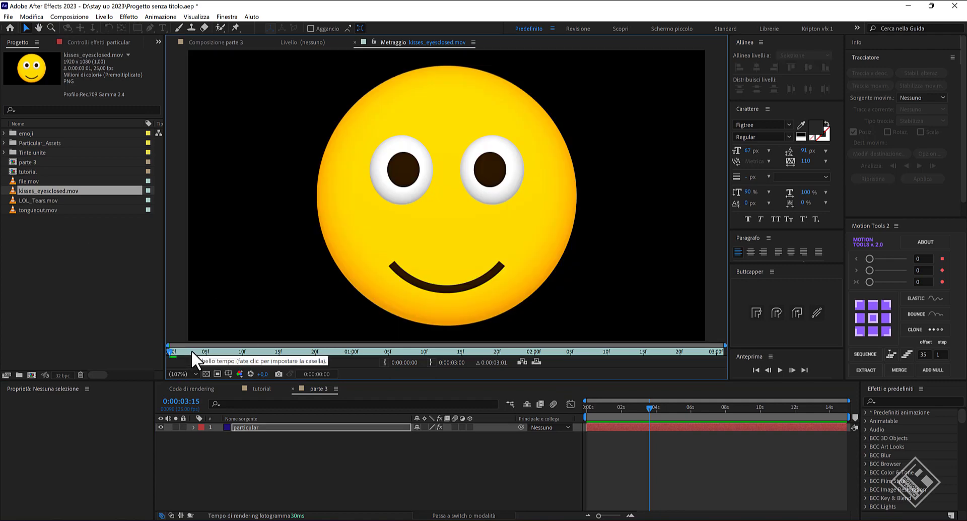
pyautogui.press('space')
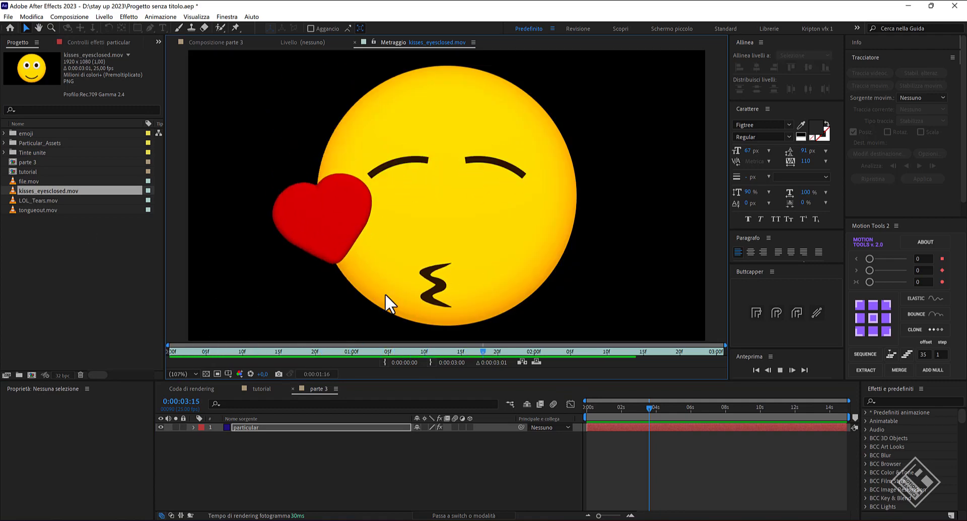
pyautogui.press('space')
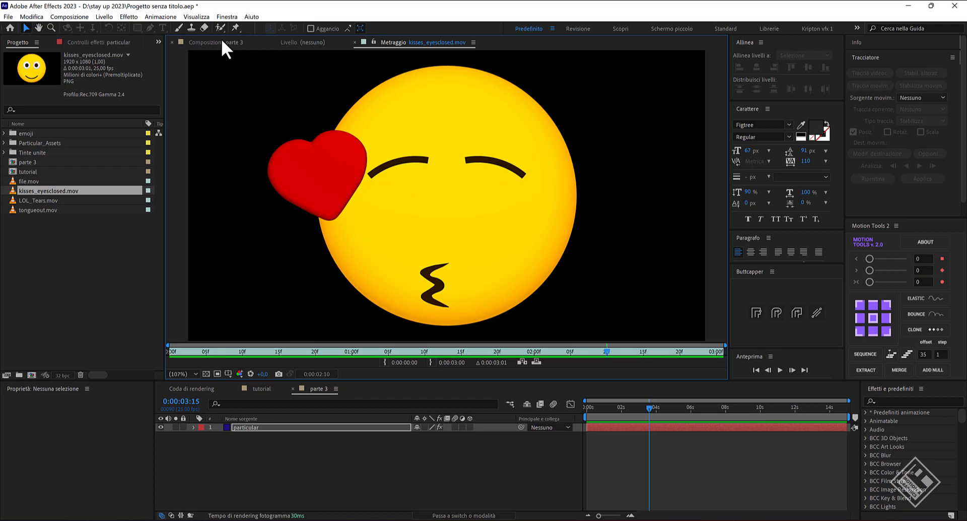
pyautogui.click(221, 41)
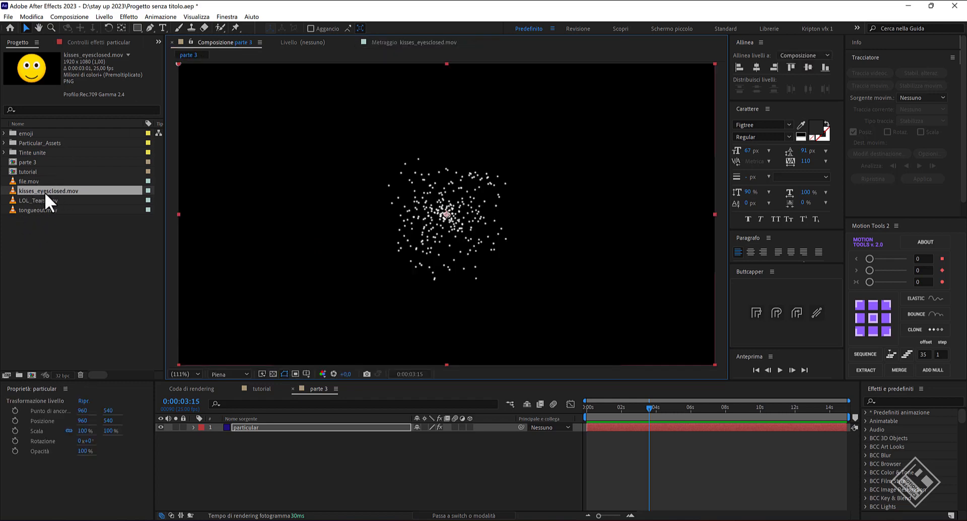
pyautogui.click(30, 375)
pyautogui.write('emoticon')
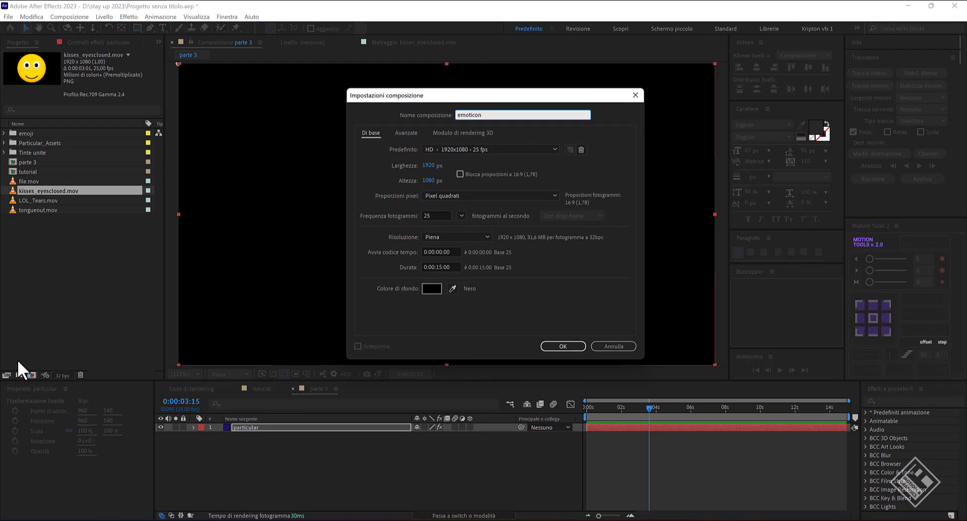
# - Create the emoticon comp with the three emoji clips, starting LOL_Tears after the first clip
pyautogui.press('Return')
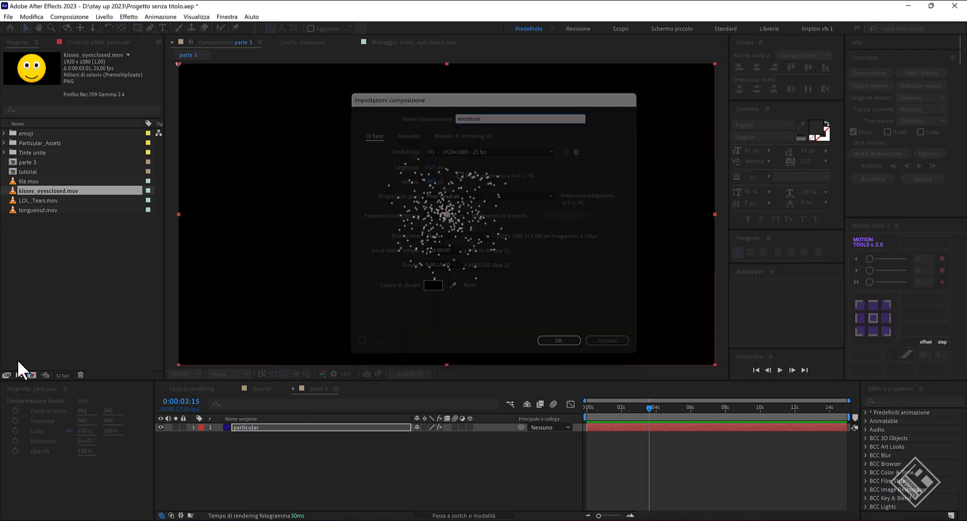
pyautogui.click(34, 200)
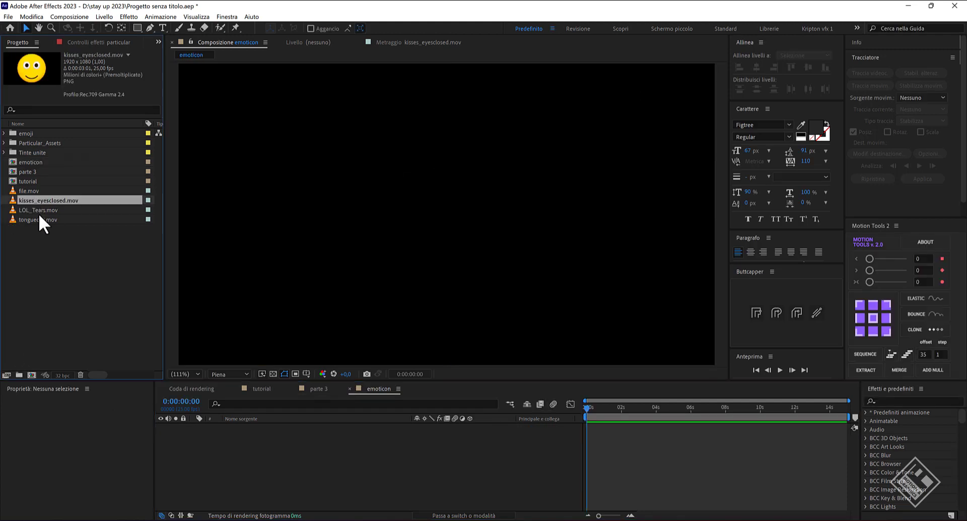
pyautogui.keyDown('shift'); pyautogui.click(39, 219); pyautogui.keyUp('shift')
pyautogui.moveTo(38, 220)
pyautogui.mouseDown()
pyautogui.moveTo(320, 414)
pyautogui.moveTo(312, 465)
pyautogui.mouseUp()
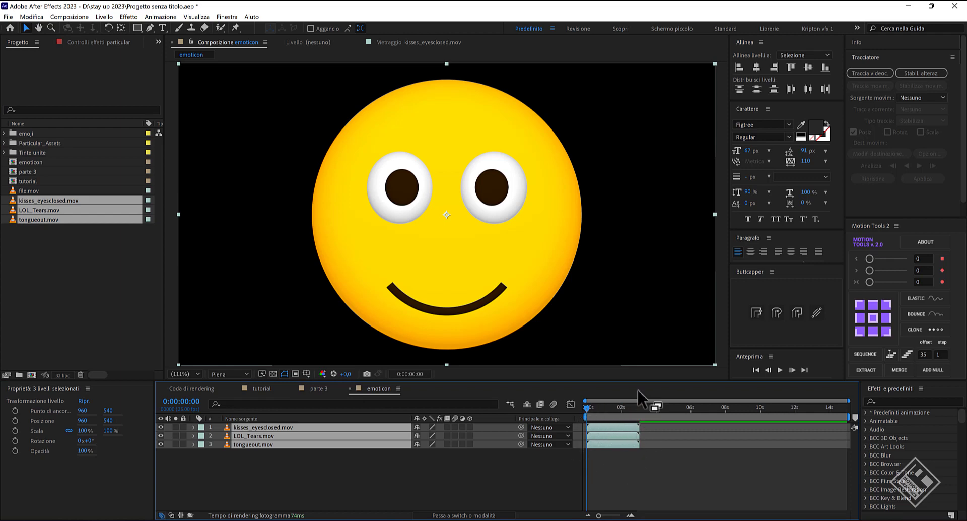
pyautogui.click(561, 469)
pyautogui.moveTo(607, 436); pyautogui.dragTo(698, 430)
pyautogui.click(617, 426)
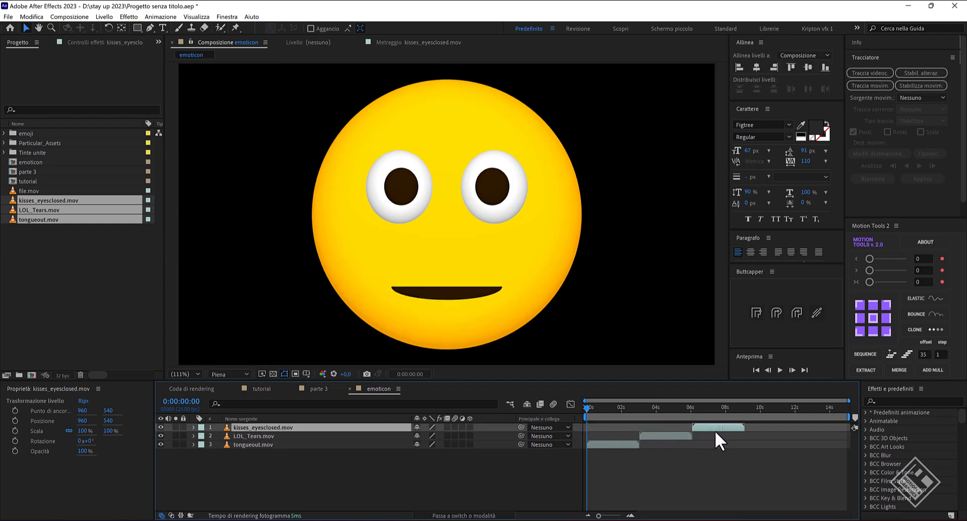
# - Trim the emoticon composition to a work area ending at the last clip, about 9 seconds
pyautogui.moveTo(750, 413); pyautogui.dragTo(745, 413)
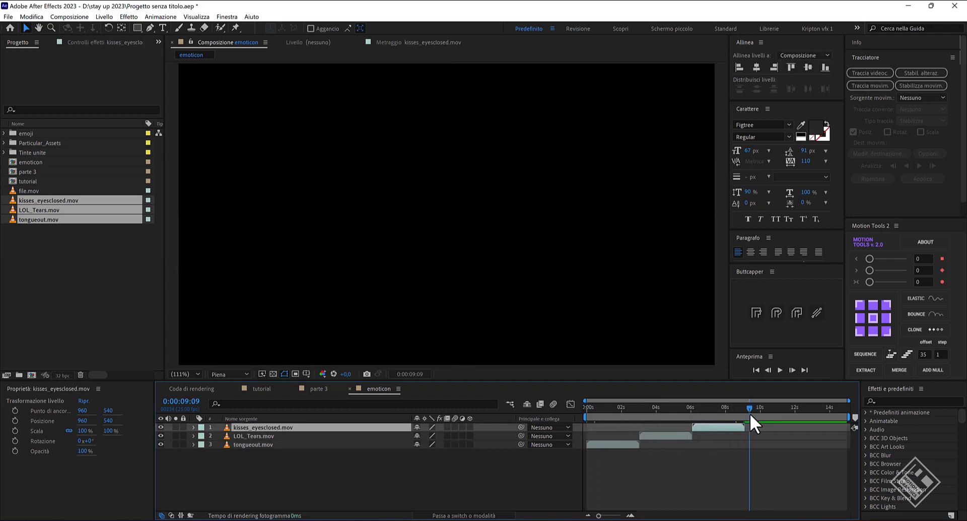
pyautogui.press('n')
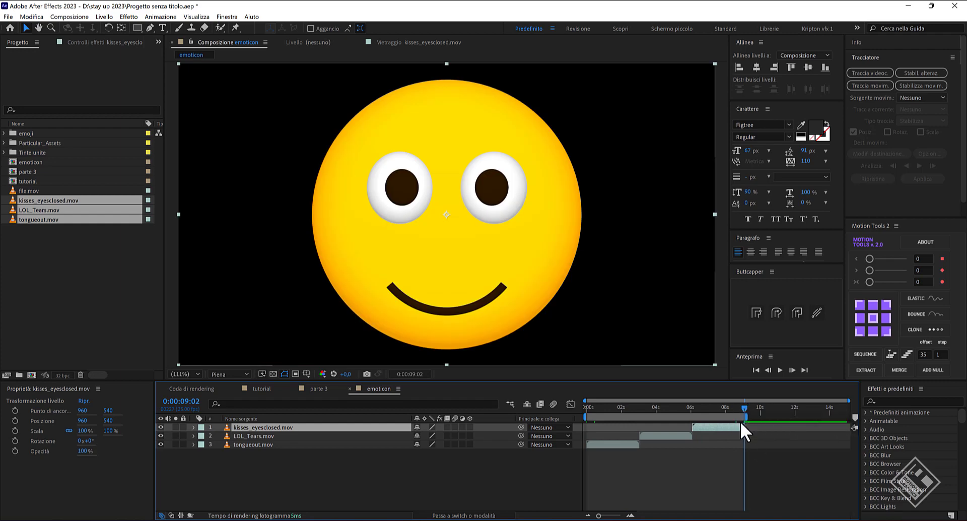
pyautogui.rightClick(730, 417)
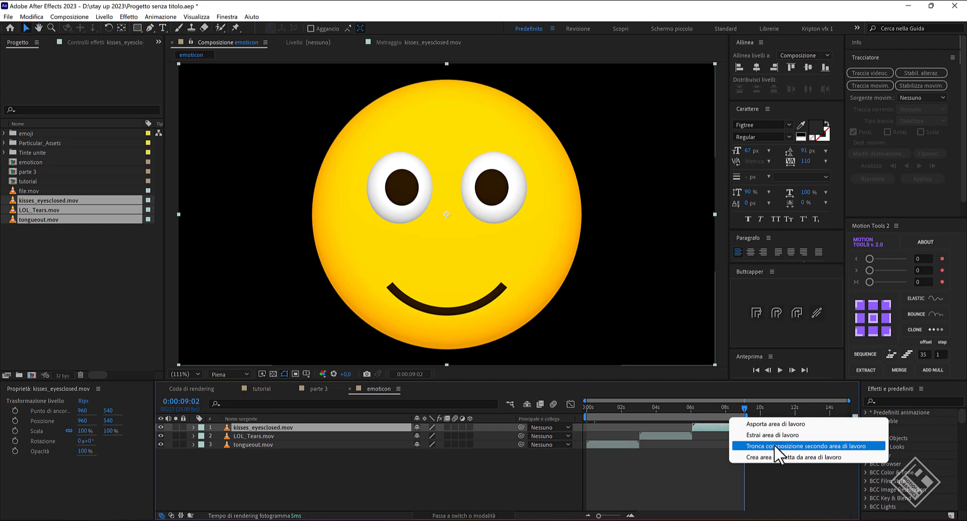
pyautogui.click(788, 445)
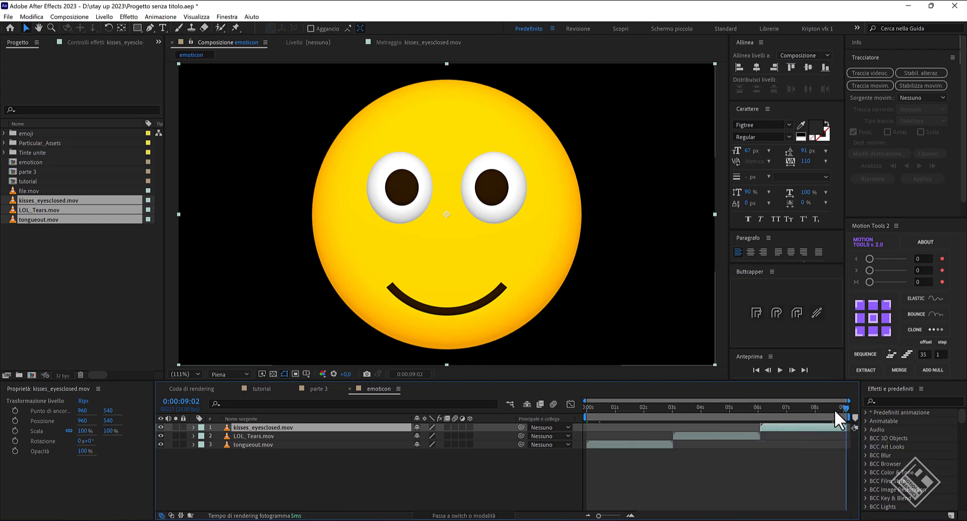
pyautogui.moveTo(846, 407); pyautogui.dragTo(595, 407)
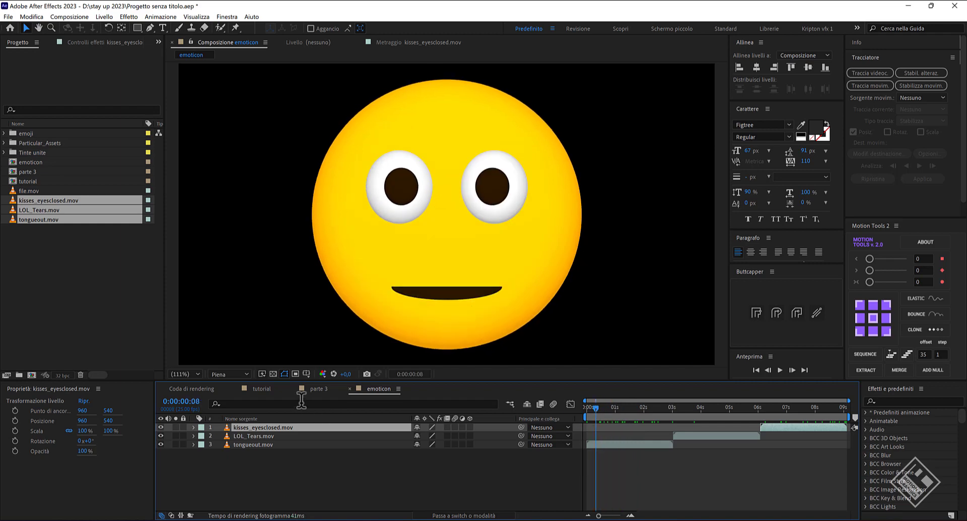
pyautogui.click(319, 388)
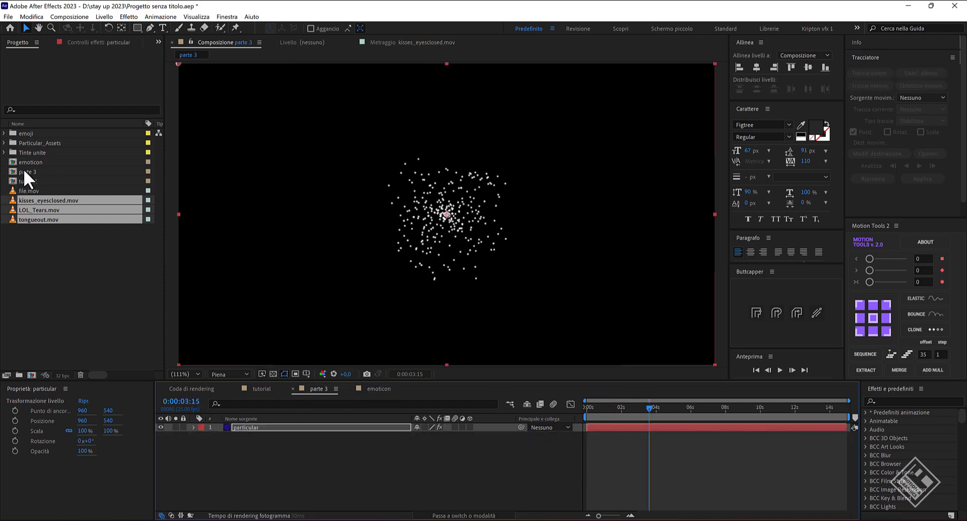
# - Add the emoticon composition to parte 3 as a hidden layer
pyautogui.click(30, 162)
pyautogui.moveTo(30, 161); pyautogui.dragTo(293, 470)
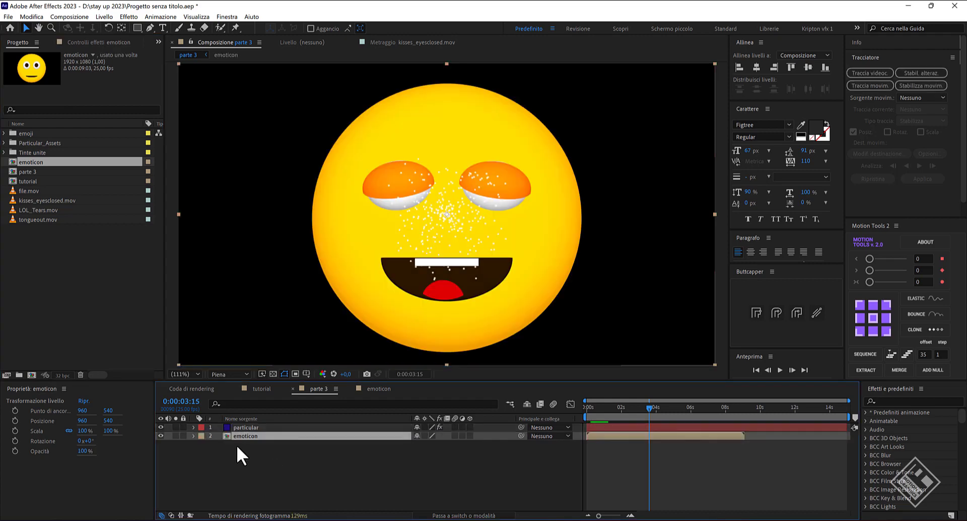
pyautogui.click(161, 435)
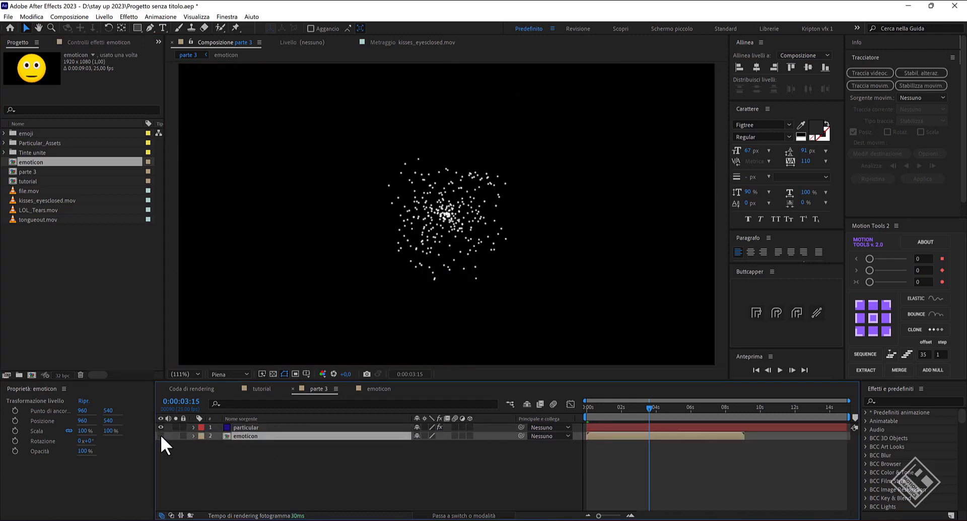
pyautogui.click(251, 427)
# - Set Particular's Particle Type to Sprite using the emoticon layer as the sprite
pyautogui.click(86, 40)
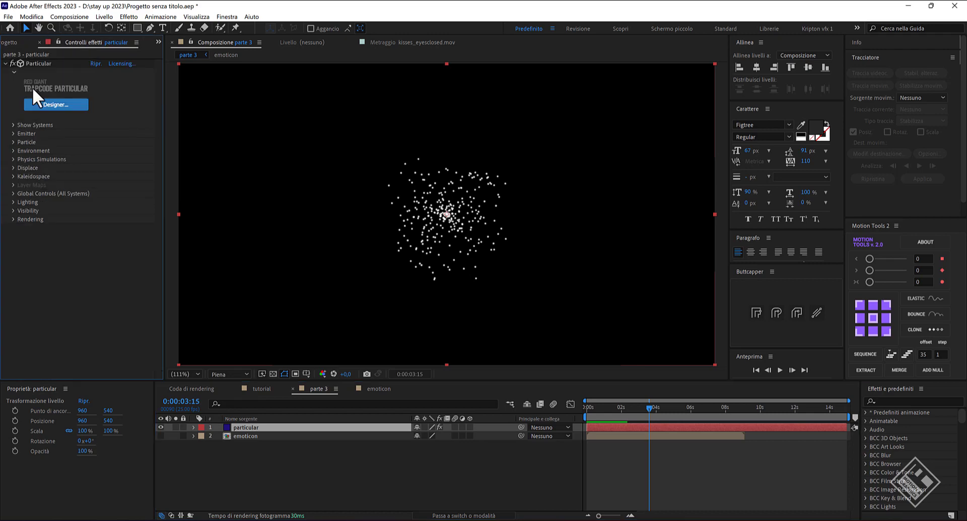
pyautogui.click(13, 141)
pyautogui.click(117, 167)
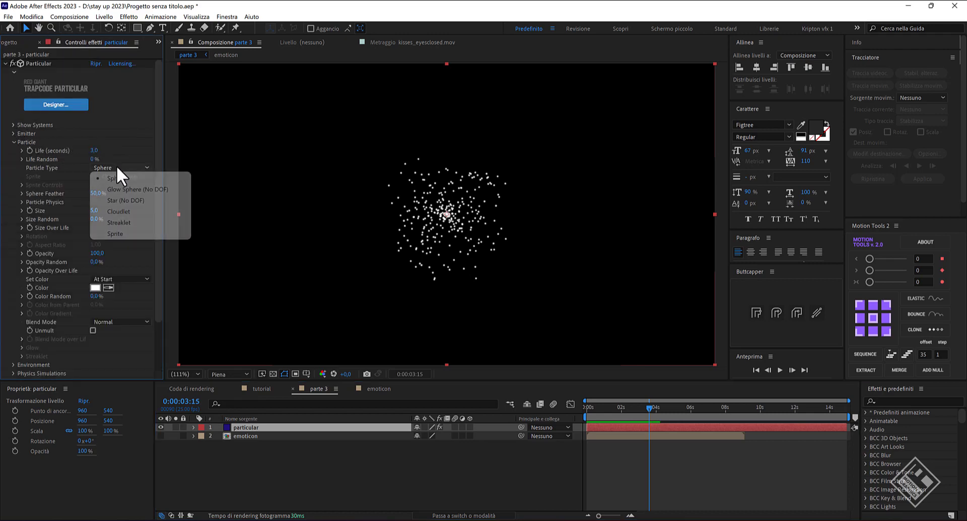
pyautogui.click(112, 232)
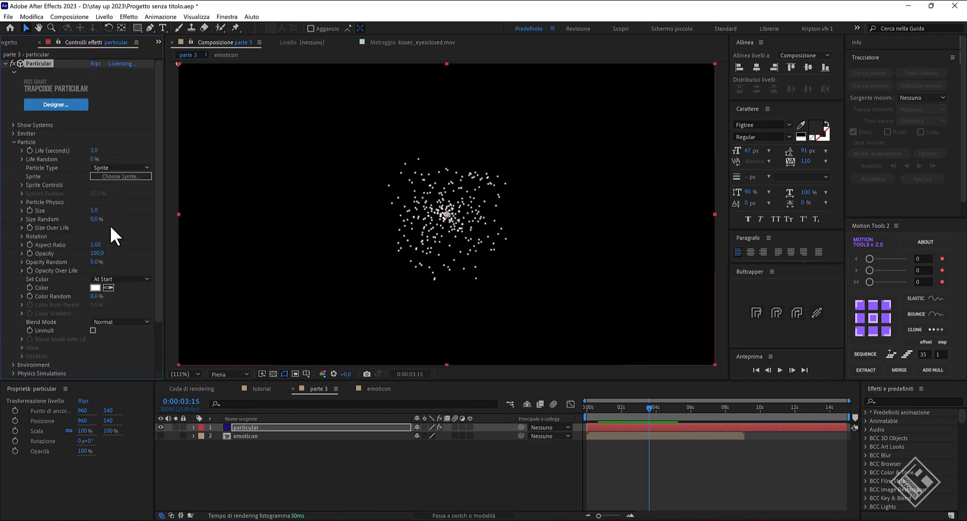
pyautogui.click(22, 184)
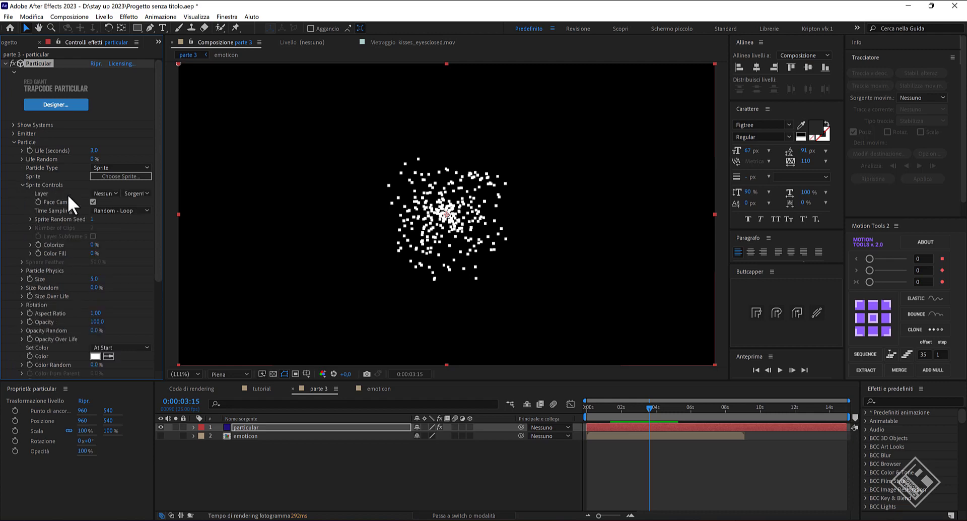
pyautogui.click(113, 193)
pyautogui.click(117, 230)
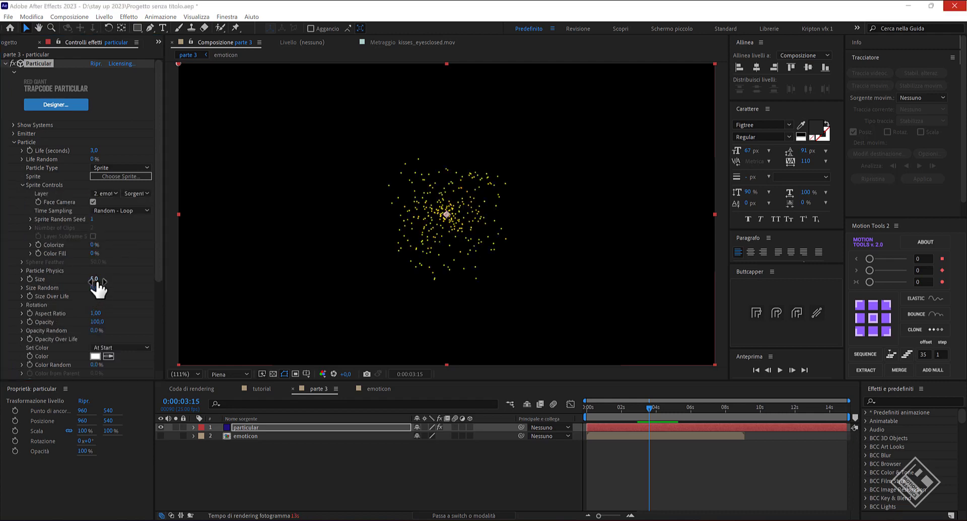
# - Set particle Size to 80 and Life to 10 seconds
pyautogui.click(94, 278)
pyautogui.write('80')
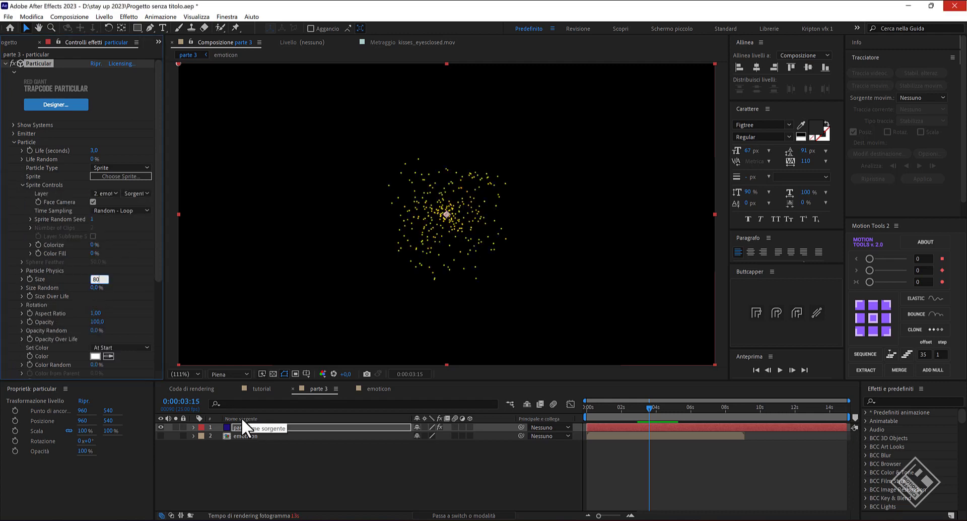
pyautogui.press('Return')
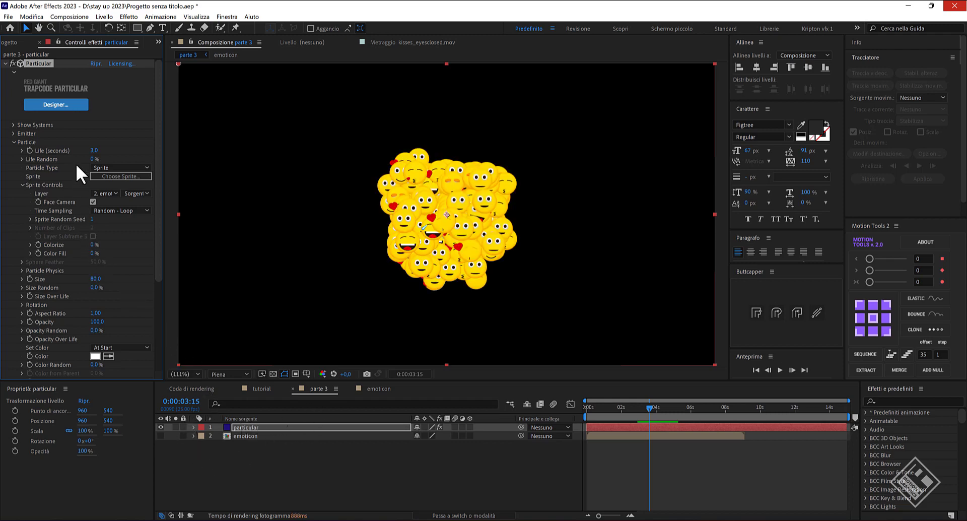
pyautogui.click(94, 150)
pyautogui.write('10')
pyautogui.press('Return')
# - Switch the emitter type to Box and set particles per second to 1
pyautogui.click(13, 133)
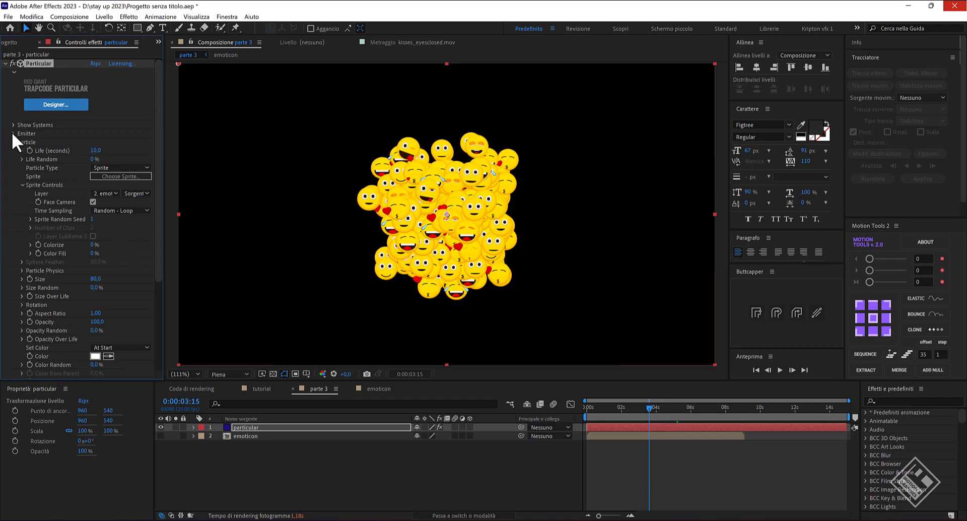
pyautogui.click(119, 142)
pyautogui.click(119, 151)
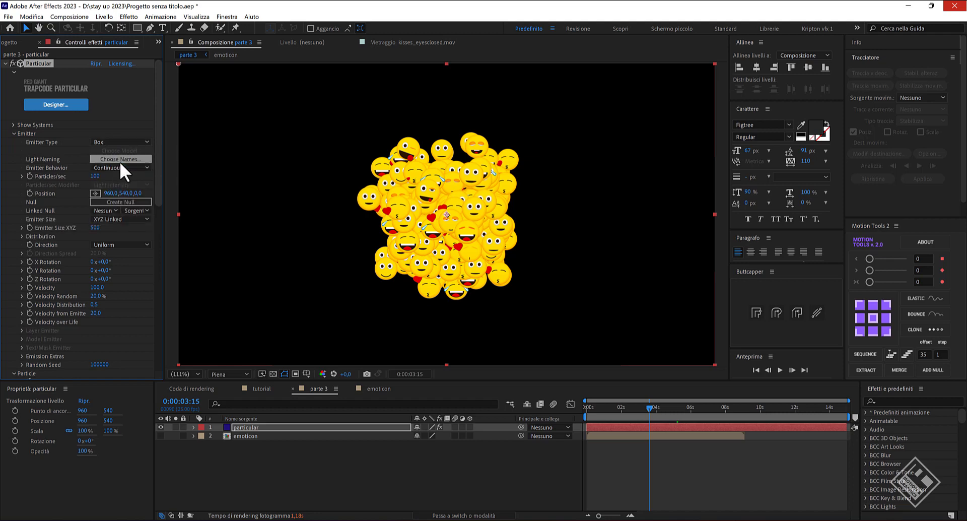
pyautogui.click(96, 176)
pyautogui.write('1')
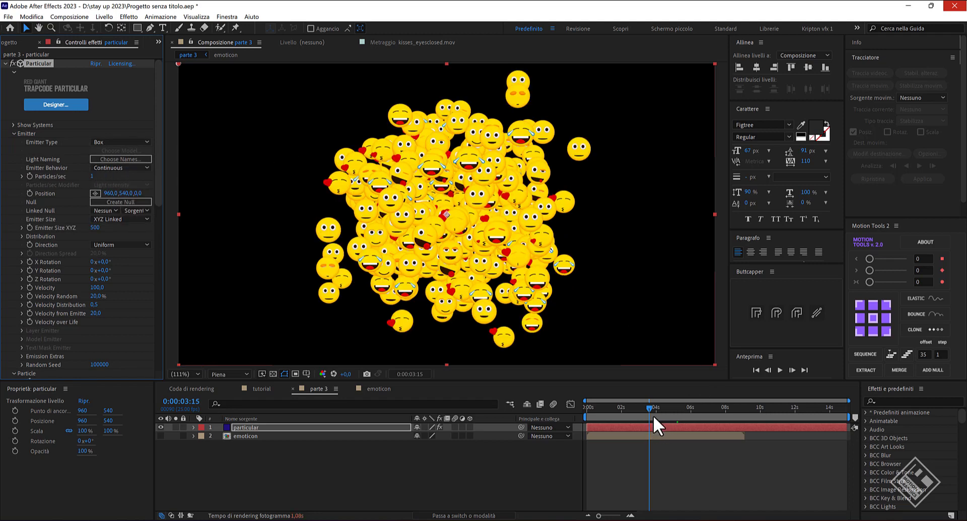
pyautogui.moveTo(157, 197); pyautogui.dragTo(167, 278)
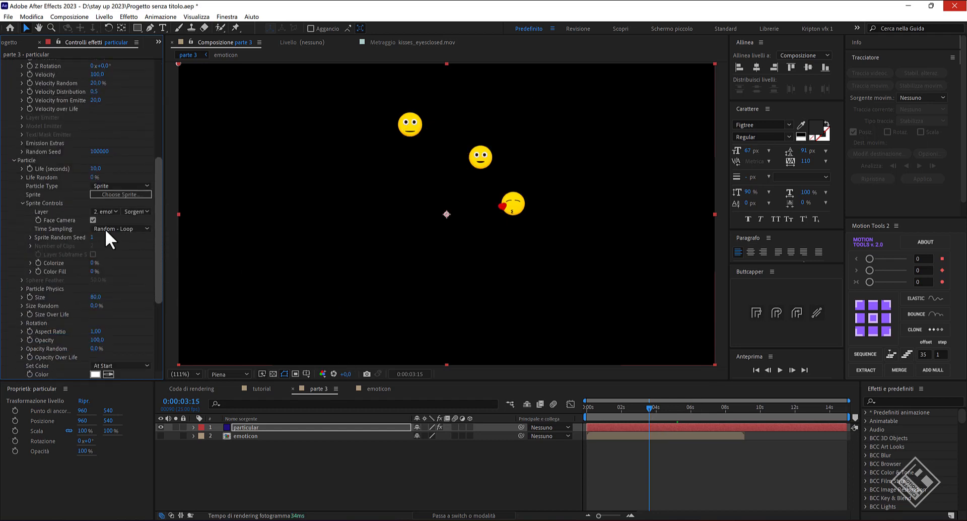
pyautogui.moveTo(648, 406); pyautogui.dragTo(584, 412)
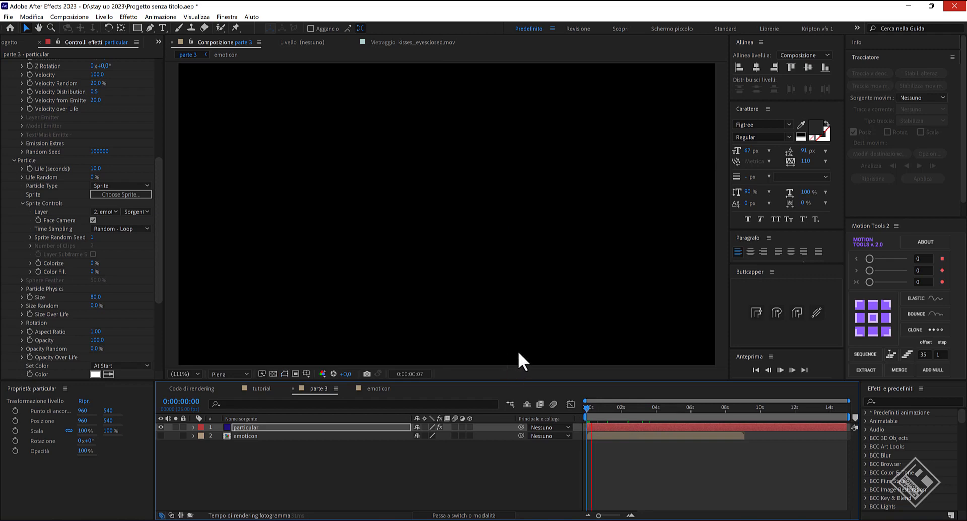
# - Set the preview resolution to Half and preview the emoji sprites
pyautogui.click(238, 374)
pyautogui.click(239, 410)
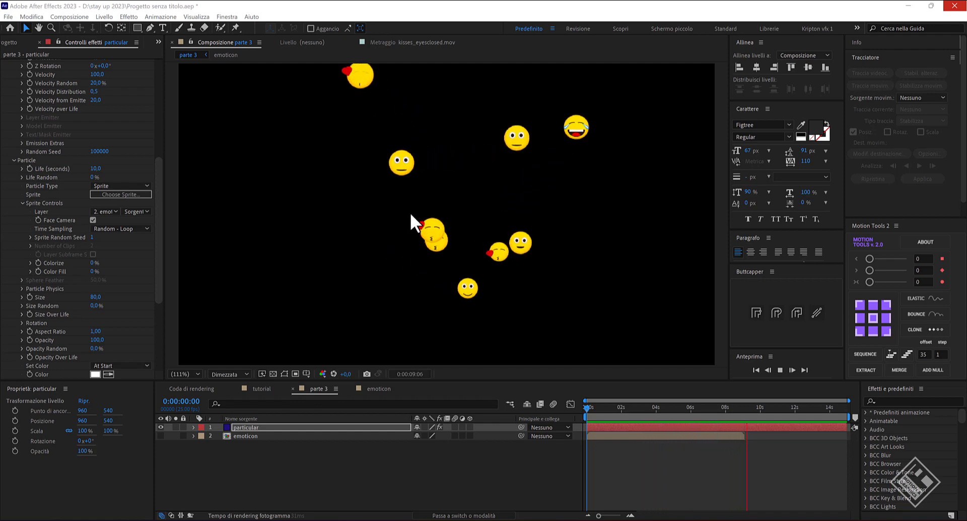
pyautogui.click(781, 370)
pyautogui.moveTo(787, 408)
pyautogui.mouseDown()
pyautogui.moveTo(657, 409)
pyautogui.moveTo(685, 412)
pyautogui.mouseUp()
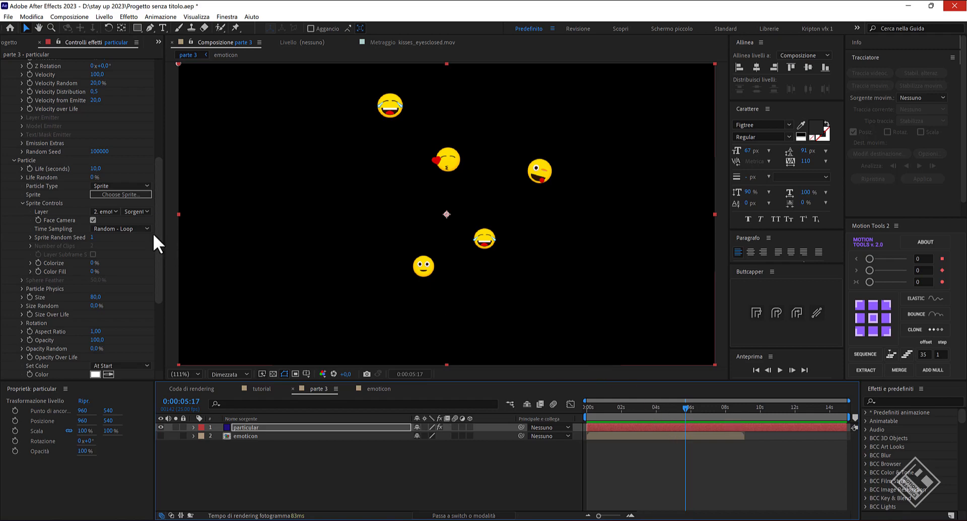
# - Set the sprite Time Sampling to Split Clip - Loop
pyautogui.click(124, 228)
pyautogui.click(123, 327)
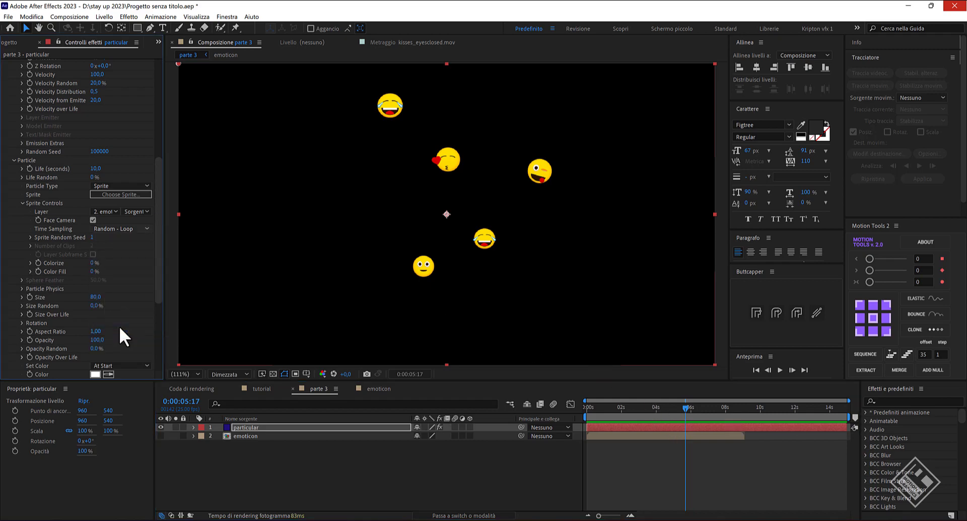
pyautogui.moveTo(687, 408); pyautogui.dragTo(564, 400)
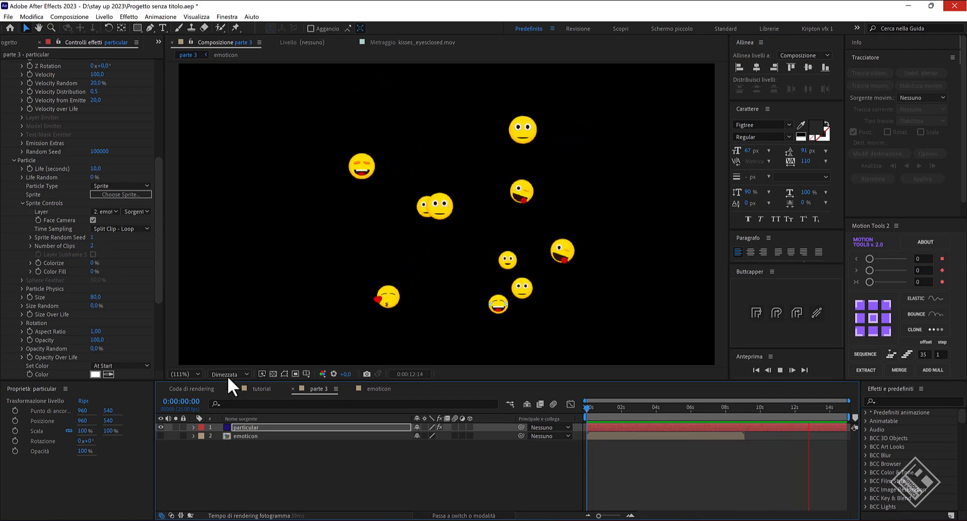
# - Set the sprite Number of Clips to 3 and replay the preview
pyautogui.click(93, 246)
pyautogui.write('3')
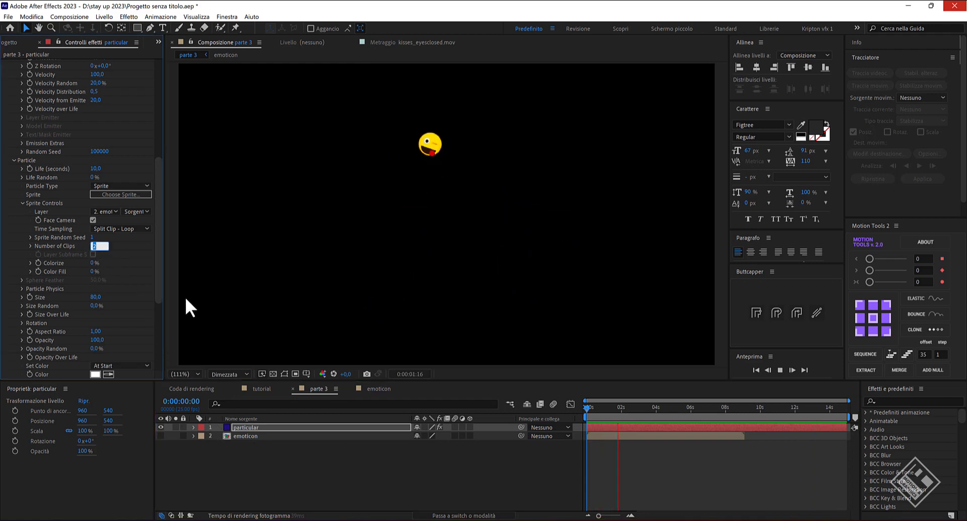
pyautogui.press('Return')
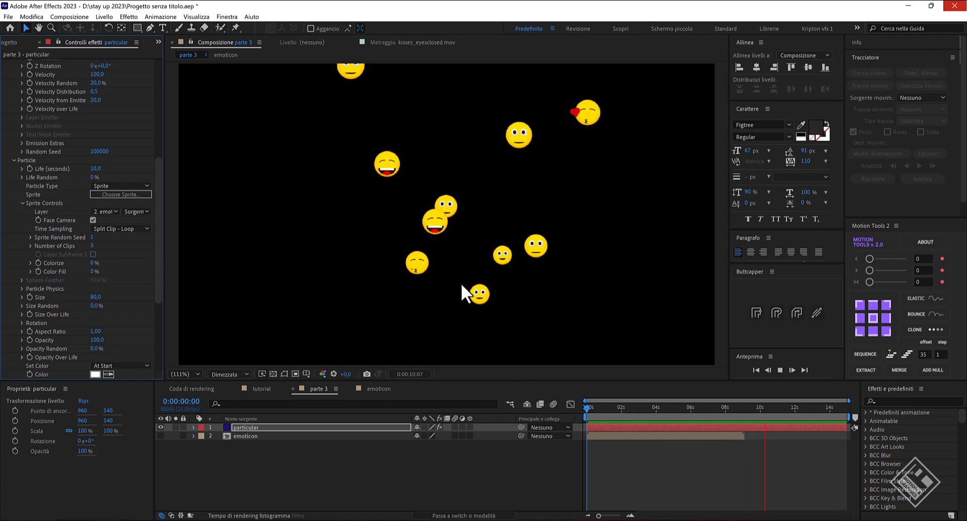
pyautogui.click(590, 407)
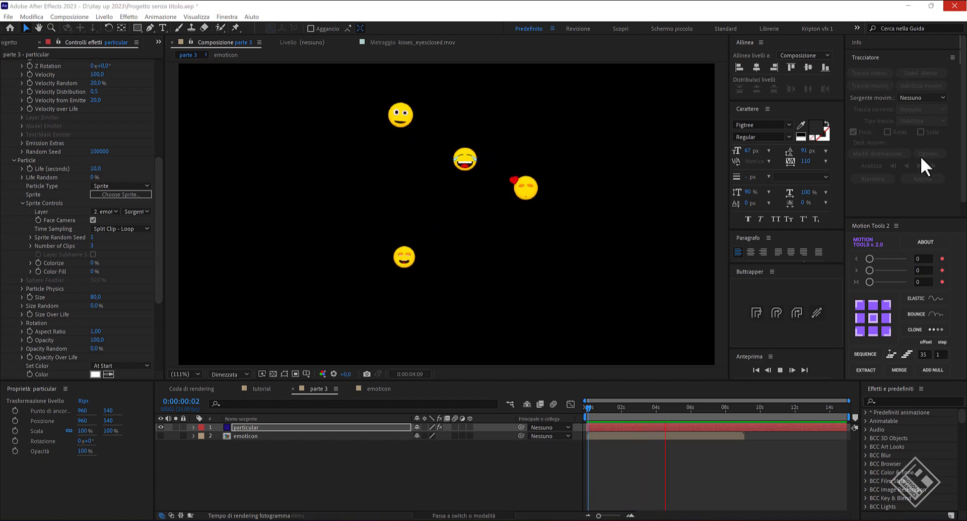
# - Try Split Clip - Play Once, then settle on Split Clip - Stretch time sampling
pyautogui.click(127, 225)
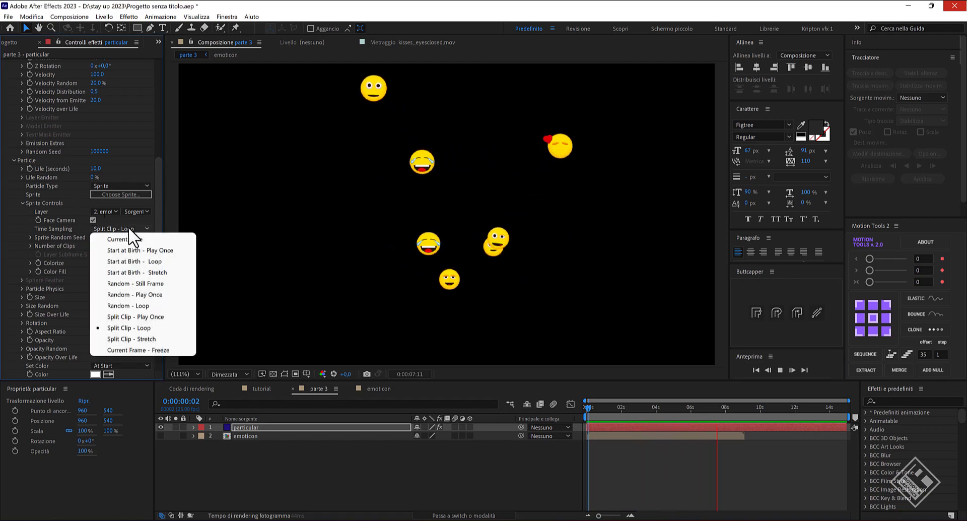
pyautogui.click(133, 316)
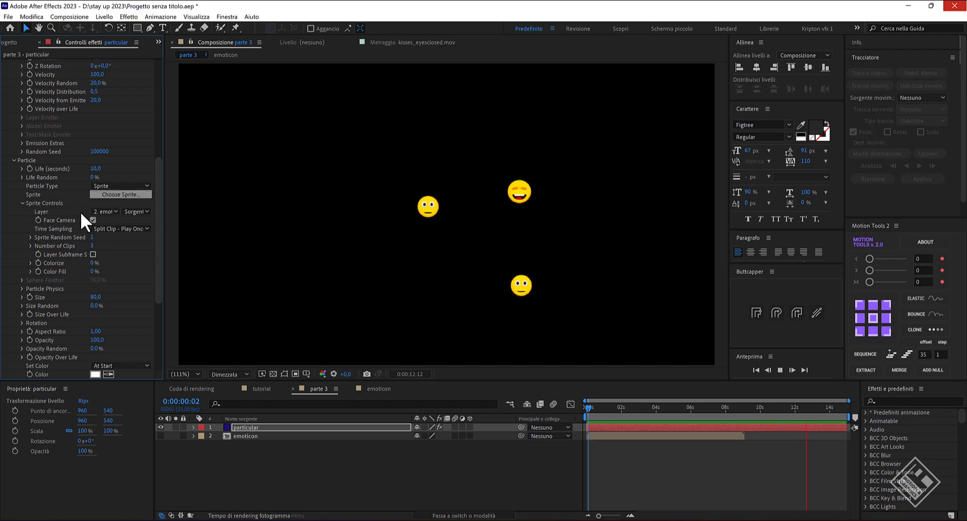
pyautogui.click(120, 228)
pyautogui.click(129, 339)
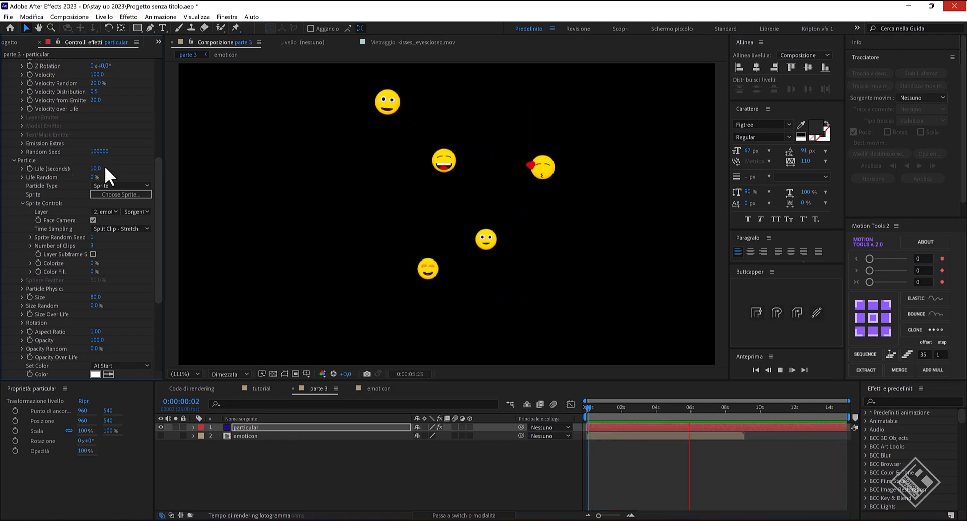
# - Lengthen particle Life to 11.5 seconds and replay the preview
pyautogui.moveTo(95, 169)
pyautogui.mouseDown()
pyautogui.moveTo(63, 166)
pyautogui.moveTo(106, 168)
pyautogui.mouseUp()
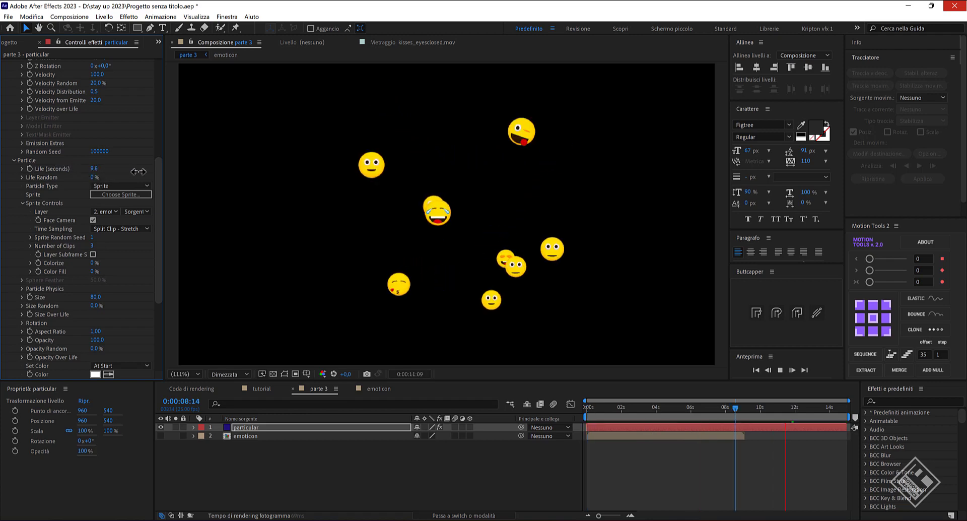
pyautogui.click(780, 370)
pyautogui.press('space')
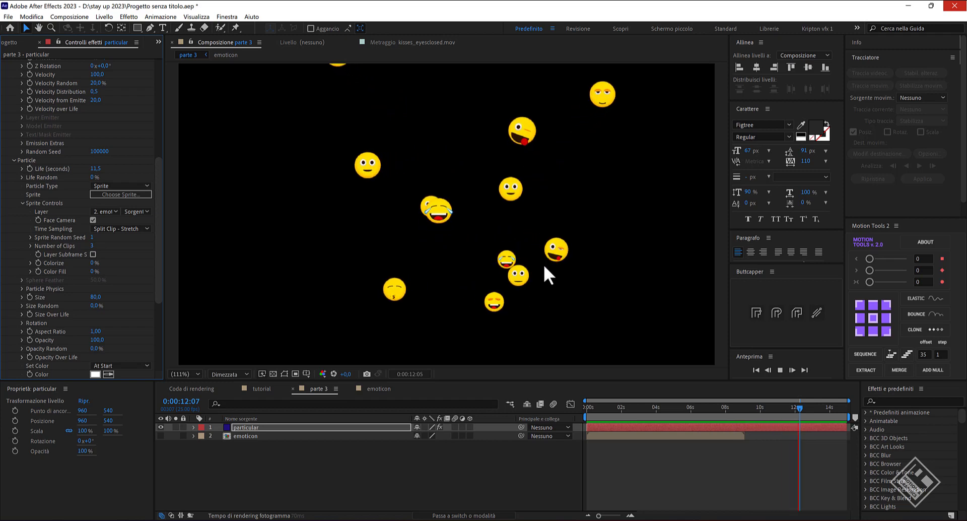
# - Set Life Random to 100% and replay the preview
pyautogui.click(95, 184)
pyautogui.write('100')
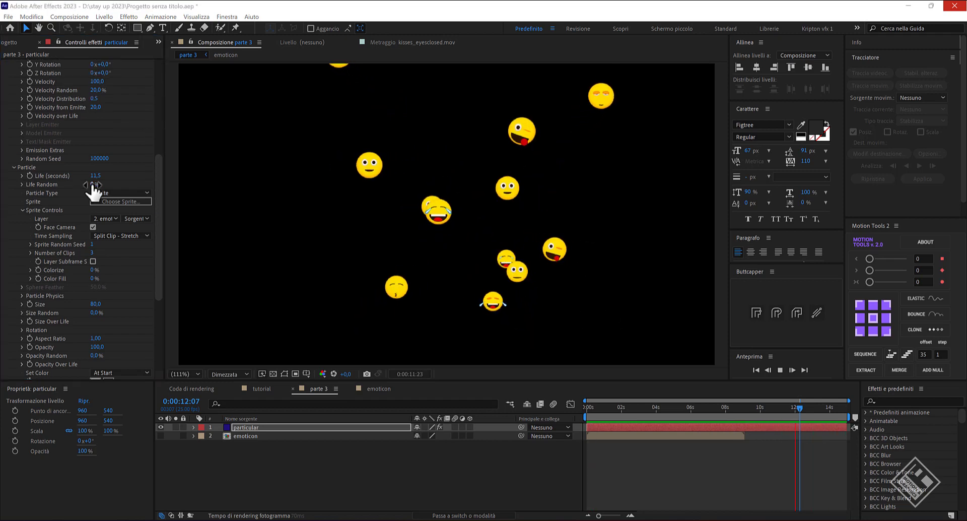
pyautogui.press('Return')
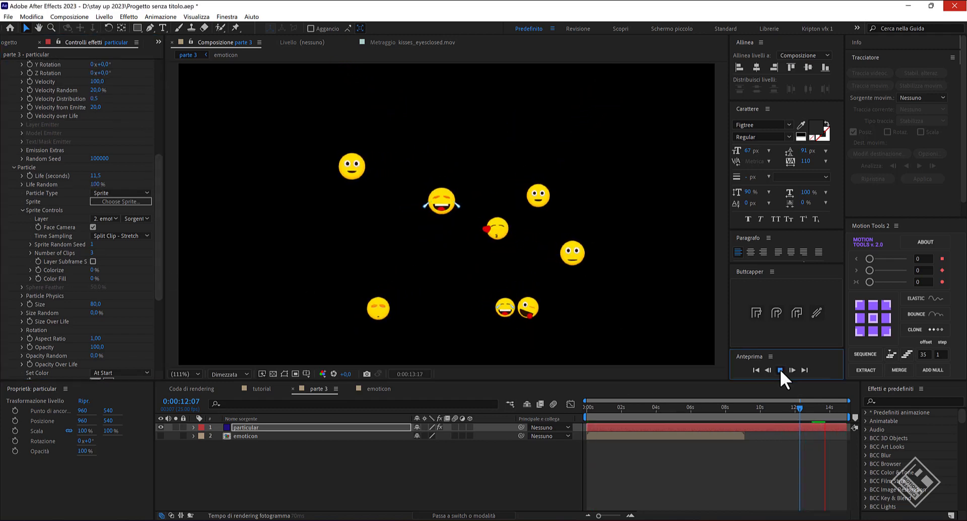
pyautogui.click(780, 369)
pyautogui.press('space')
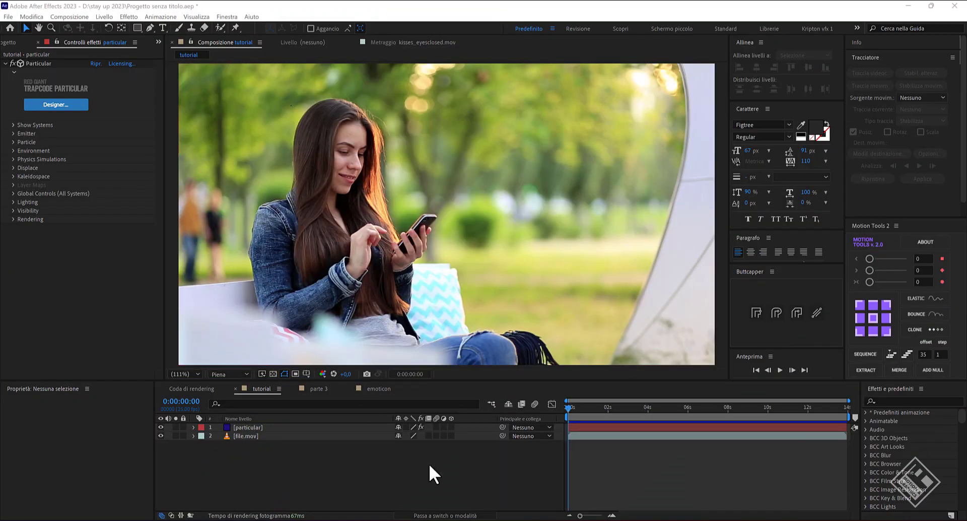
# - Move the Particular emitter onto the phone at 852.8, 523.8 and check the emission
pyautogui.moveTo(568, 406)
pyautogui.mouseDown()
pyautogui.moveTo(668, 416)
pyautogui.moveTo(607, 416)
pyautogui.mouseUp()
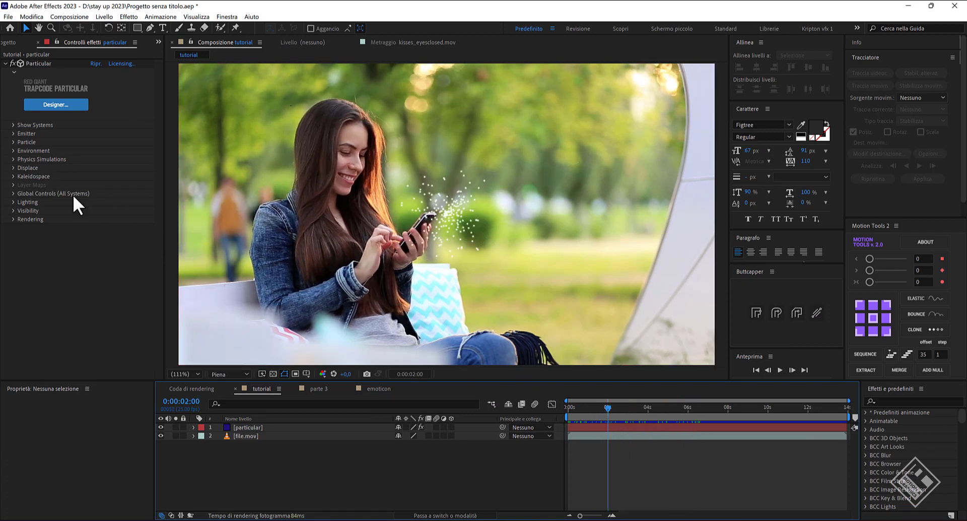
pyautogui.click(13, 133)
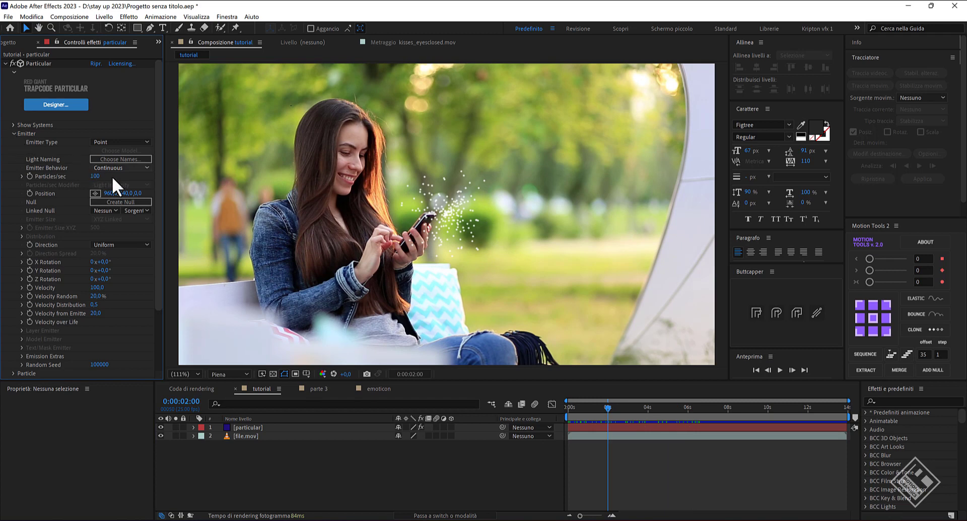
pyautogui.click(94, 193)
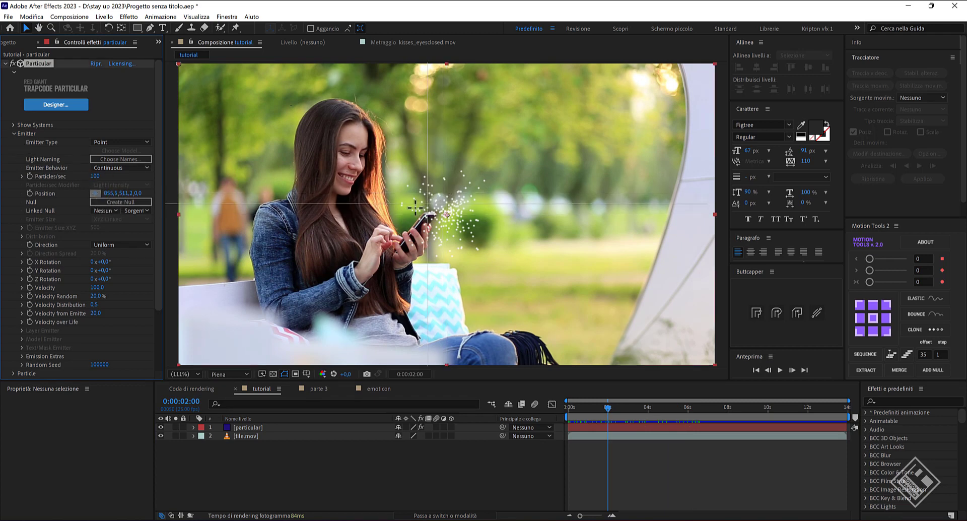
pyautogui.moveTo(447, 215); pyautogui.dragTo(417, 210)
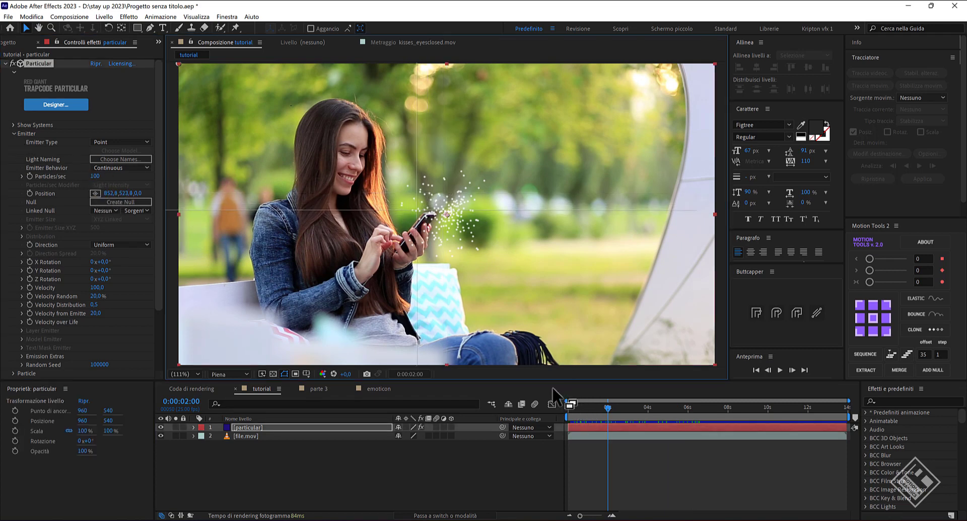
pyautogui.click(591, 407)
pyautogui.moveTo(576, 406); pyautogui.dragTo(622, 403)
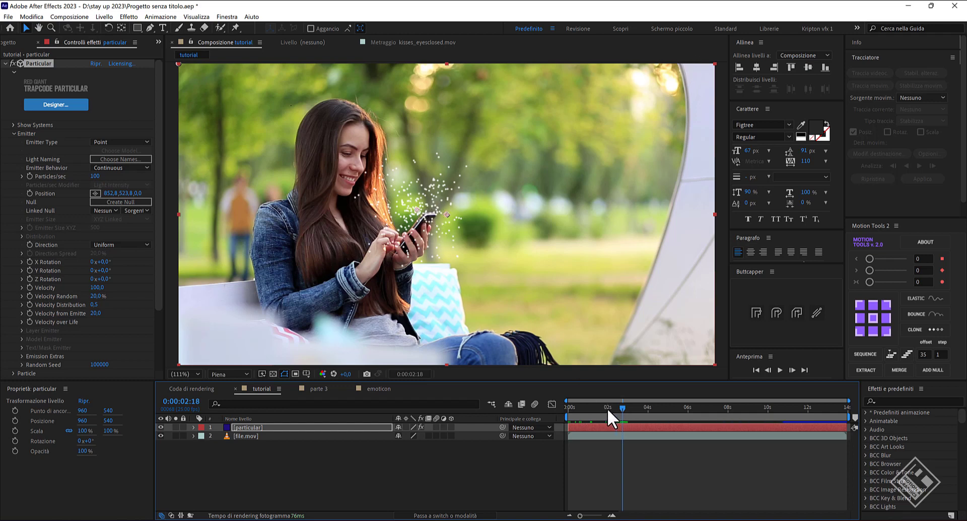
pyautogui.moveTo(607, 408)
pyautogui.mouseDown()
pyautogui.moveTo(568, 410)
pyautogui.moveTo(674, 415)
pyautogui.moveTo(663, 419)
pyautogui.mouseUp()
pyautogui.click(583, 409)
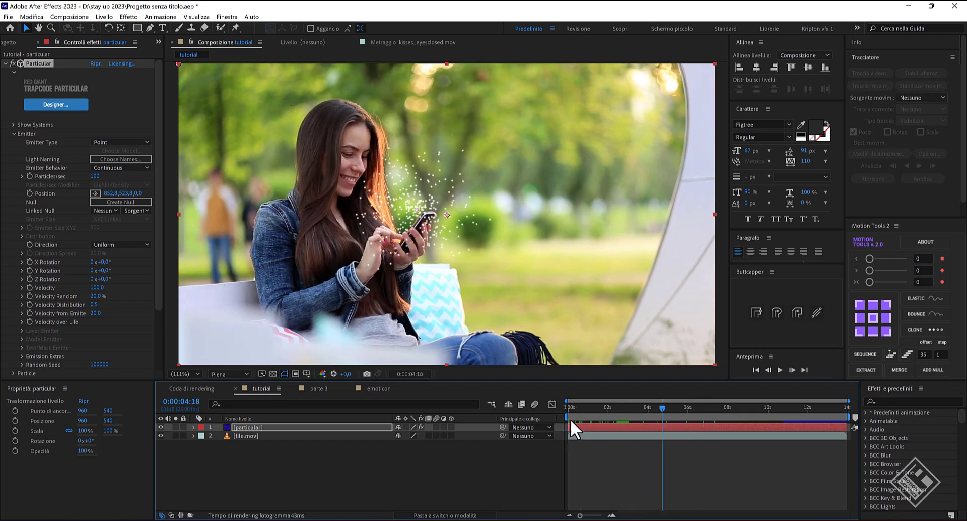
# - Add a new light layer named Motion Path 1 at the composition start
pyautogui.press('Home')
pyautogui.rightClick(365, 472)
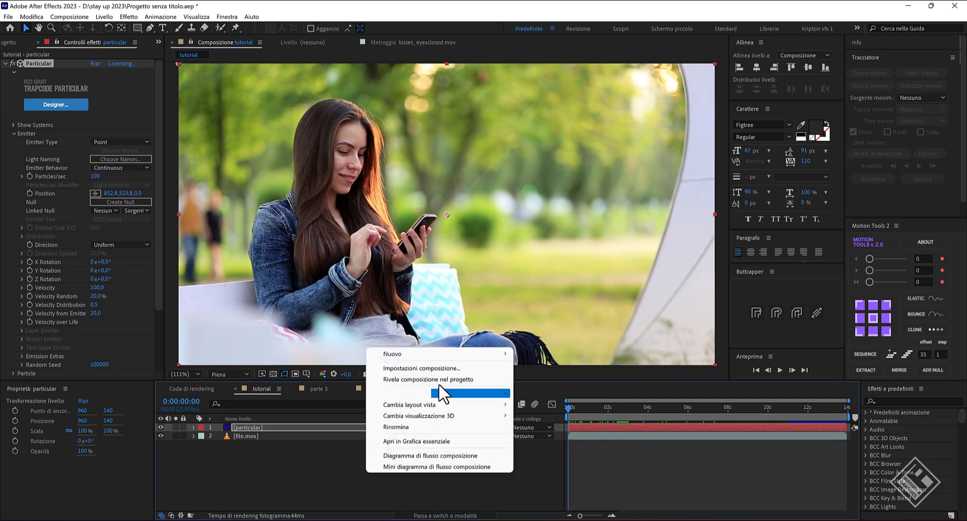
pyautogui.moveTo(450, 353)
pyautogui.click(540, 388)
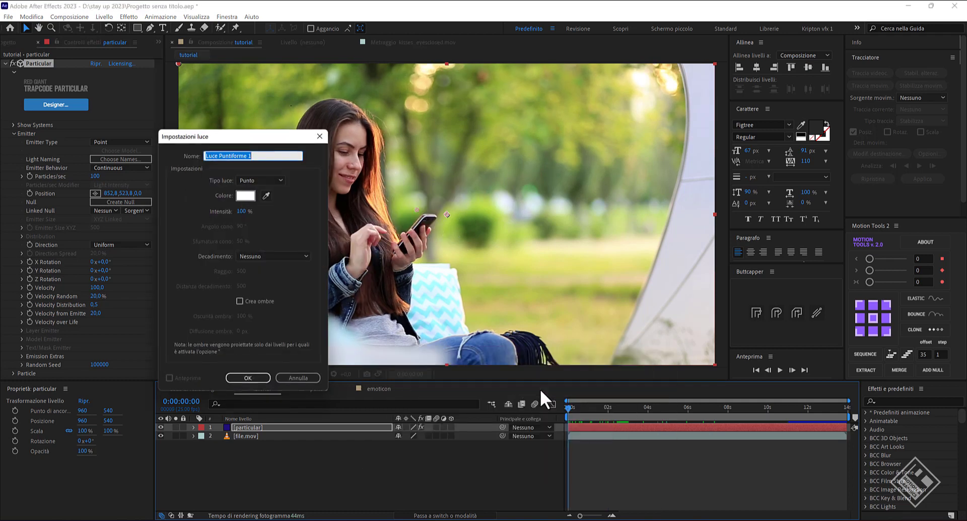
pyautogui.write('Motio')
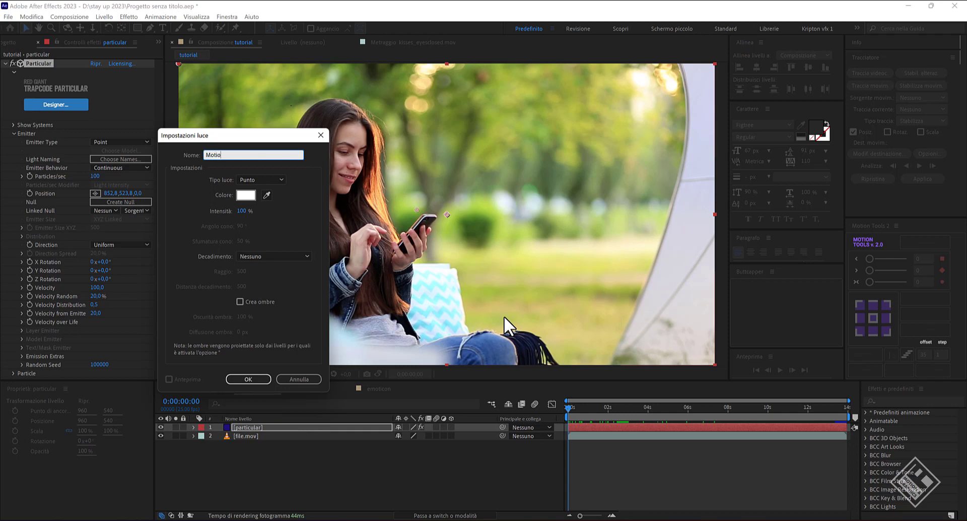
pyautogui.write('n Path')
pyautogui.write(' 1')
pyautogui.click(240, 378)
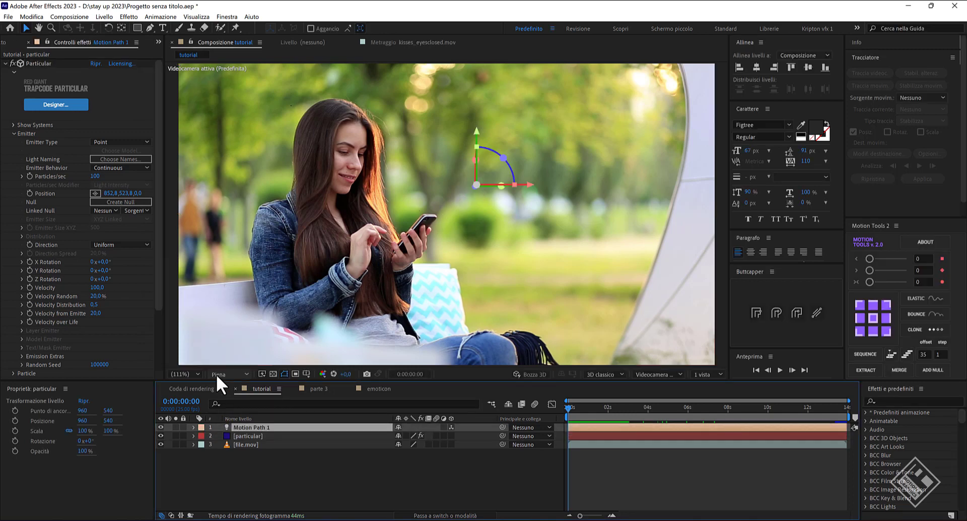
# - Keyframe the light's position on the phone, then further right and up slightly later
pyautogui.press('p')
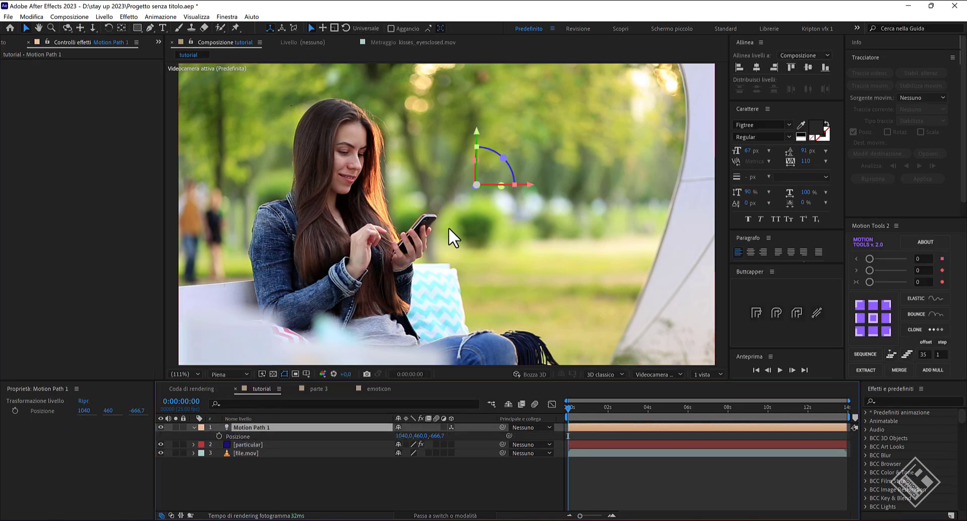
pyautogui.moveTo(530, 183); pyautogui.dragTo(466, 189)
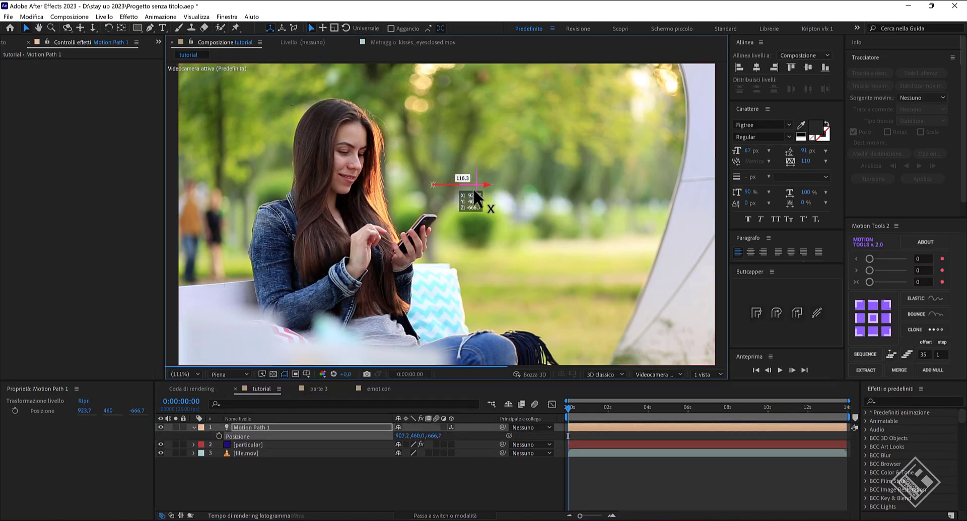
pyautogui.moveTo(413, 128); pyautogui.dragTo(413, 156)
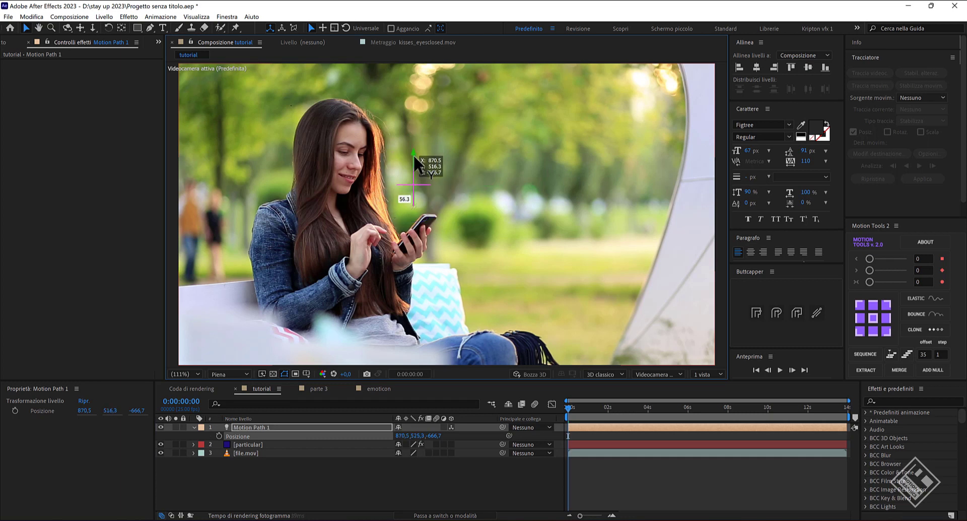
pyautogui.click(219, 436)
pyautogui.click(585, 406)
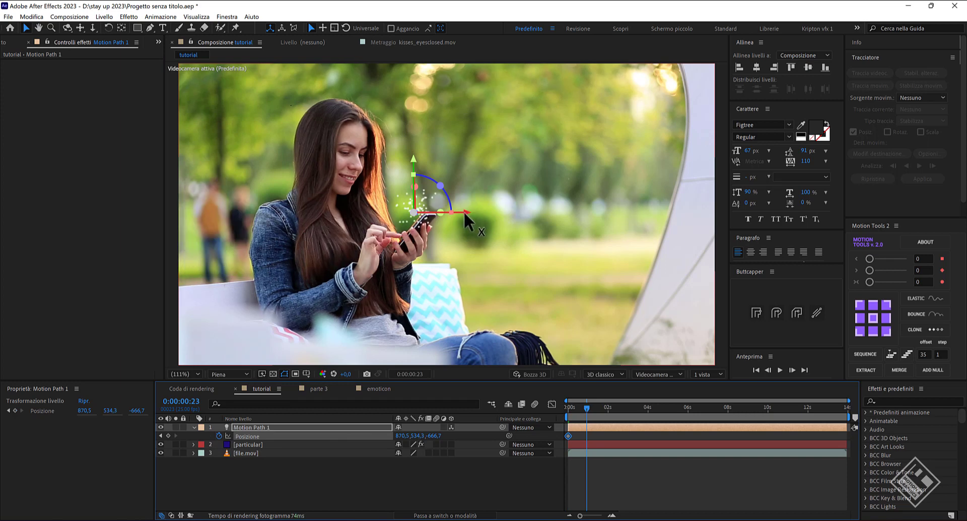
pyautogui.moveTo(463, 210); pyautogui.dragTo(572, 213)
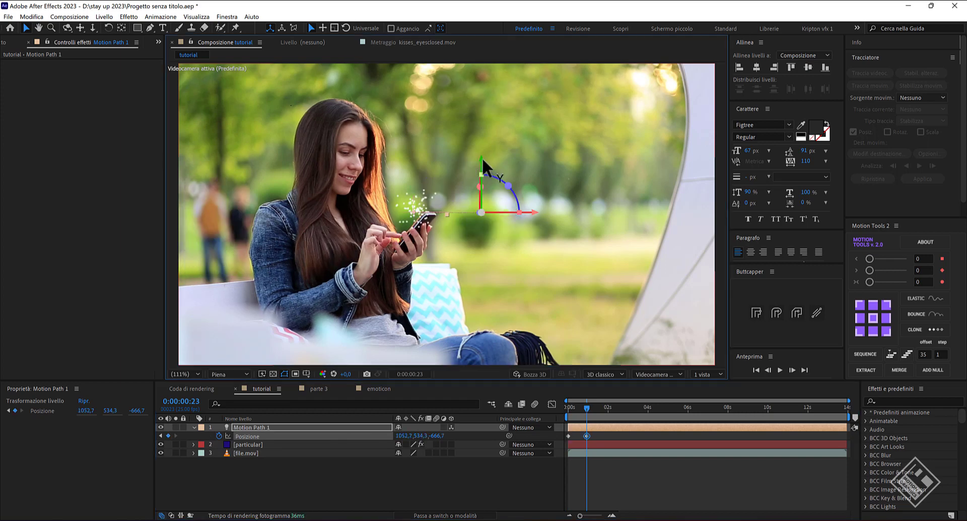
pyautogui.moveTo(481, 162); pyautogui.dragTo(494, 88)
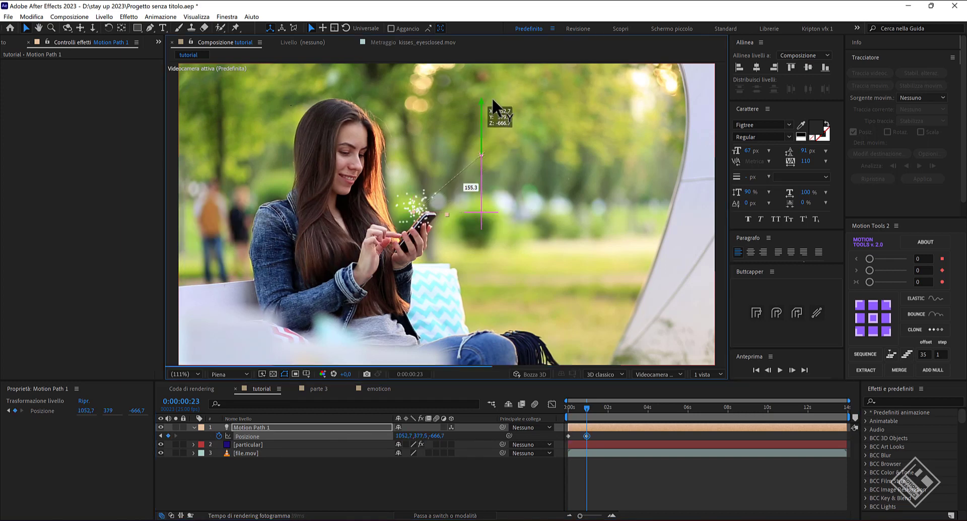
# - Add position keyframes at about 2 and 3 seconds, ending off-frame at upper right
pyautogui.click(609, 407)
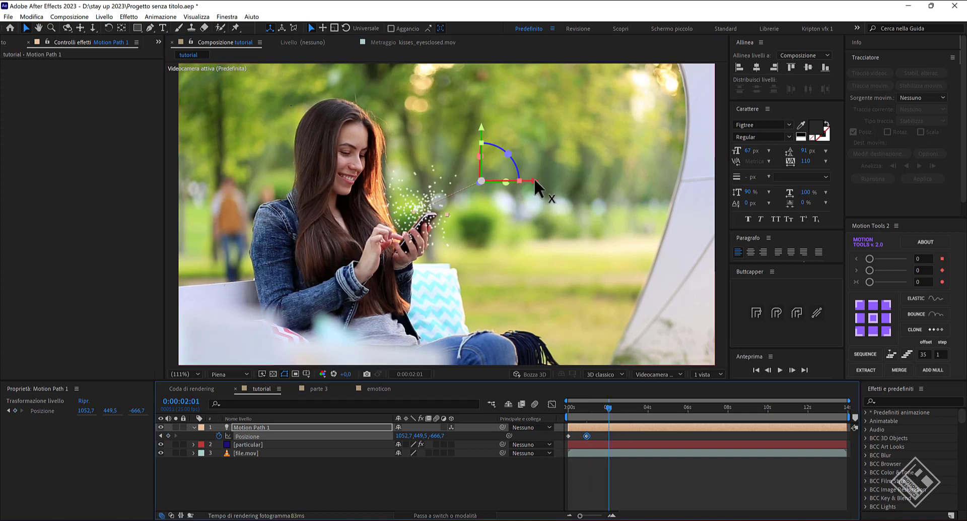
pyautogui.moveTo(534, 178); pyautogui.dragTo(643, 180)
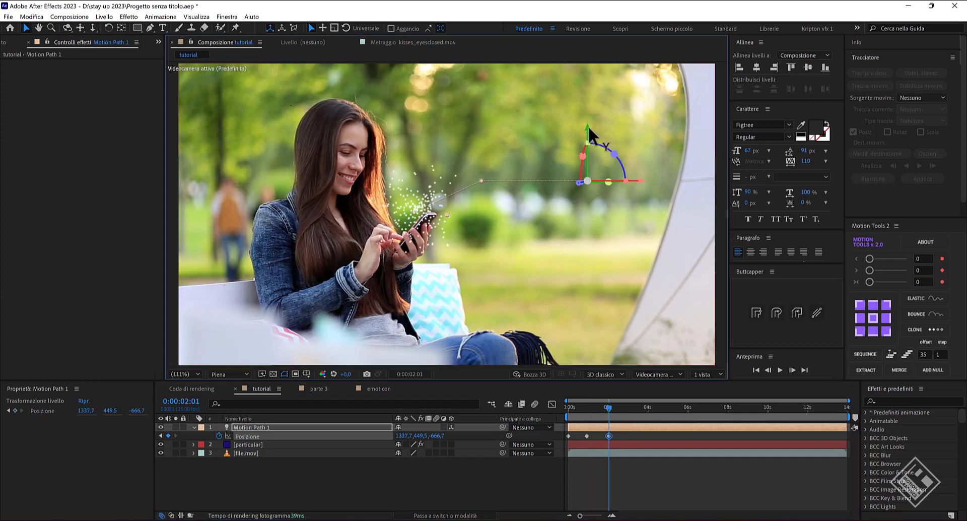
pyautogui.moveTo(590, 132)
pyautogui.mouseDown()
pyautogui.moveTo(595, 152)
pyautogui.moveTo(598, 74)
pyautogui.mouseUp()
pyautogui.click(630, 407)
pyautogui.press(',')
pyautogui.press(',')
pyautogui.press(',')
pyautogui.moveTo(564, 184); pyautogui.dragTo(682, 191)
pyautogui.moveTo(630, 166); pyautogui.dragTo(652, 32)
# - Curve the motion path at its middle point with the Convert Vertex tool
pyautogui.click(149, 29)
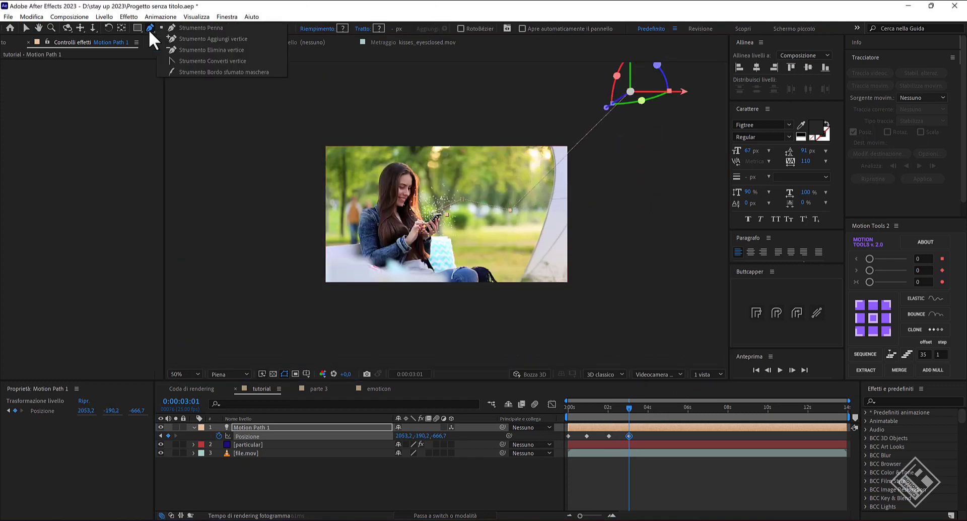
pyautogui.click(213, 61)
pyautogui.press('/')
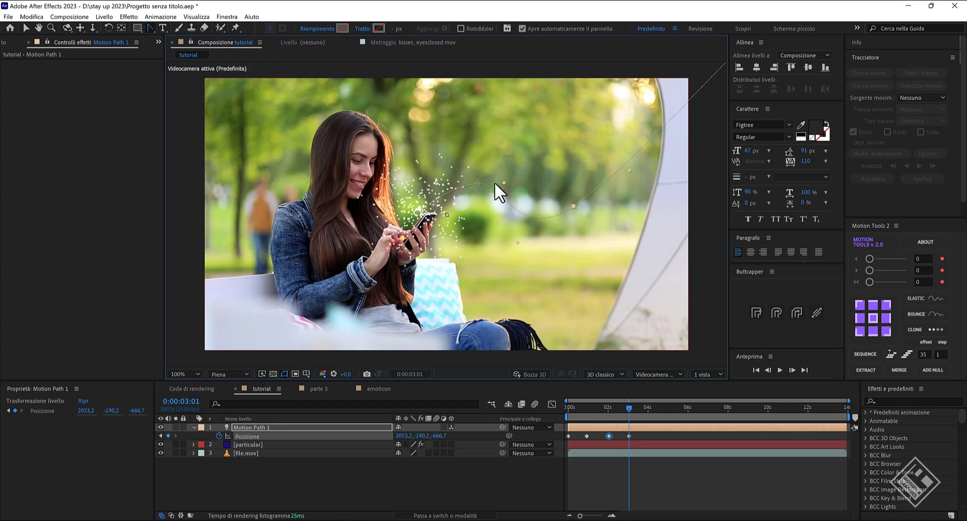
pyautogui.moveTo(573, 206); pyautogui.dragTo(606, 178)
pyautogui.moveTo(629, 411); pyautogui.dragTo(568, 398)
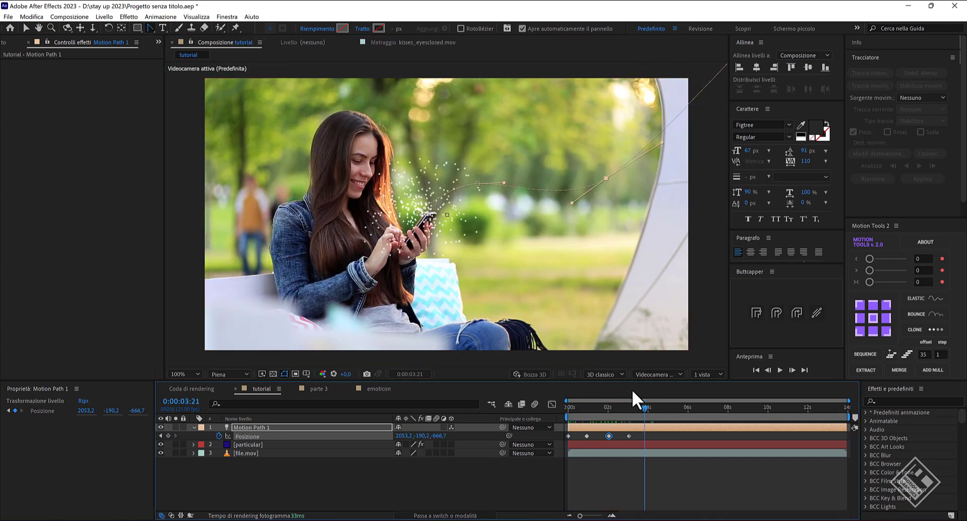
# - Make Particular's particles follow Motion Path 1 with a velocity of 50
pyautogui.hotkey('shift', '/')
pyautogui.click(249, 444)
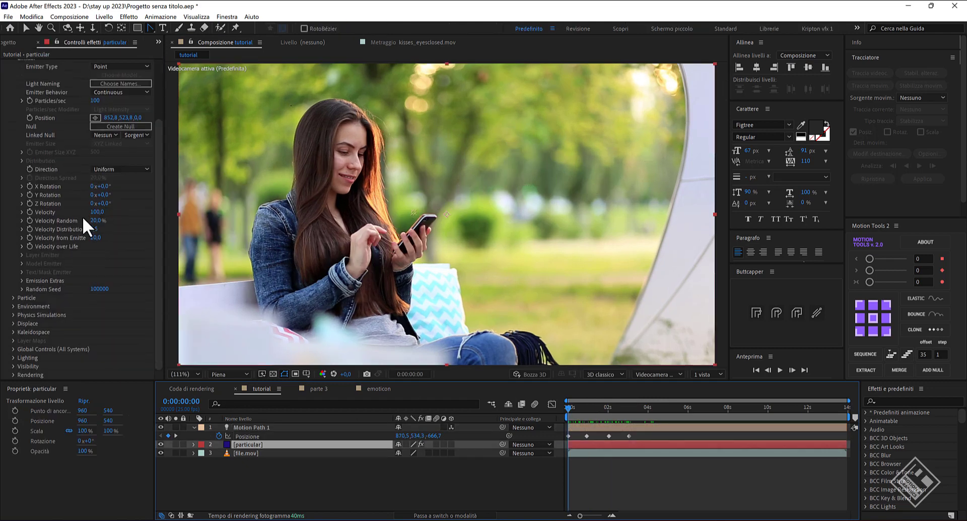
pyautogui.click(12, 323)
pyautogui.click(122, 348)
pyautogui.click(116, 370)
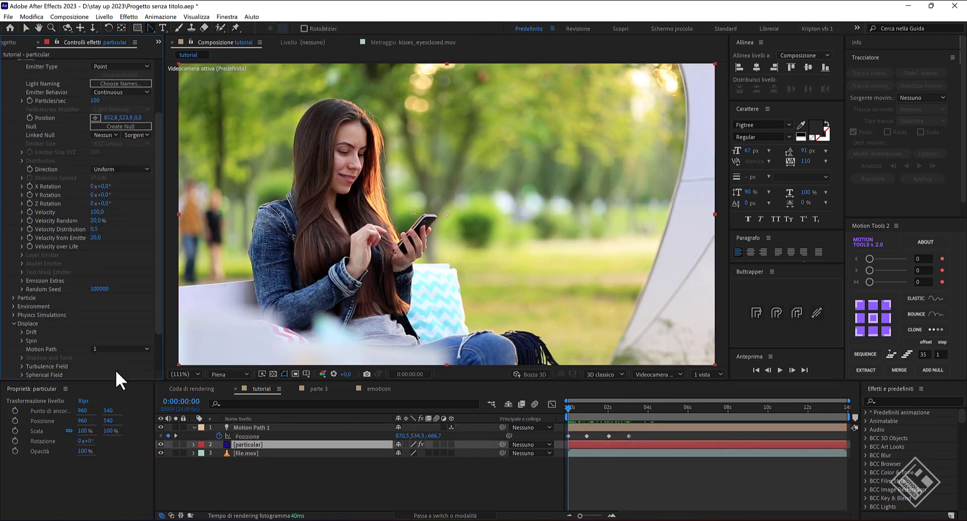
pyautogui.click(568, 407)
pyautogui.moveTo(575, 408); pyautogui.dragTo(627, 414)
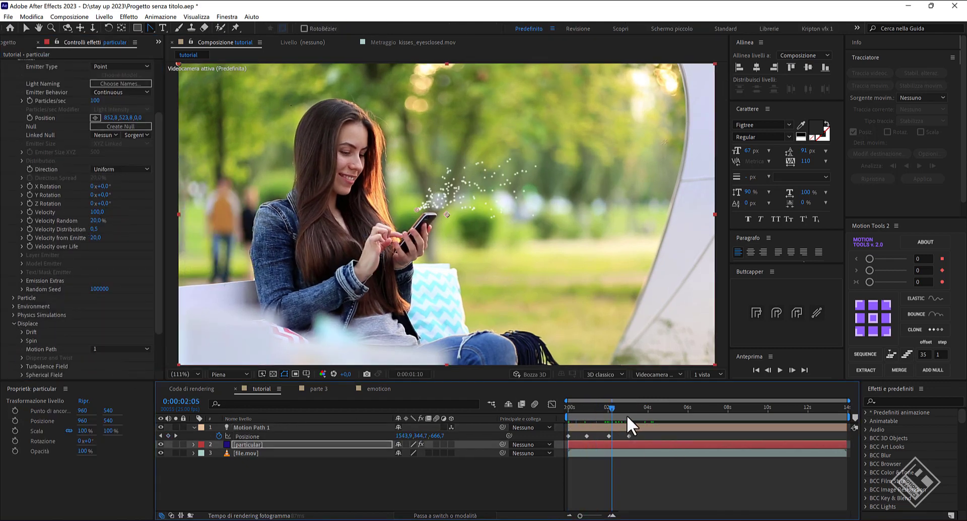
pyautogui.click(96, 211)
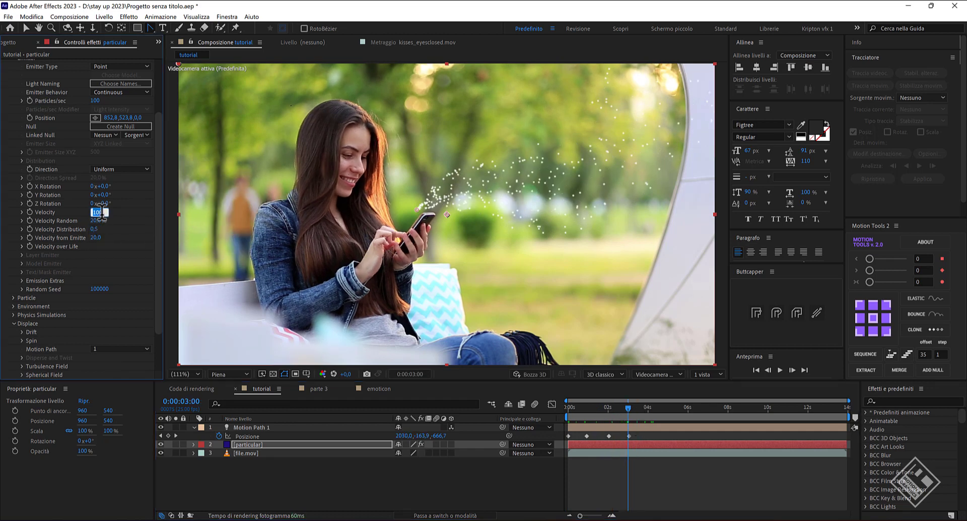
pyautogui.write('50')
pyautogui.press('Return')
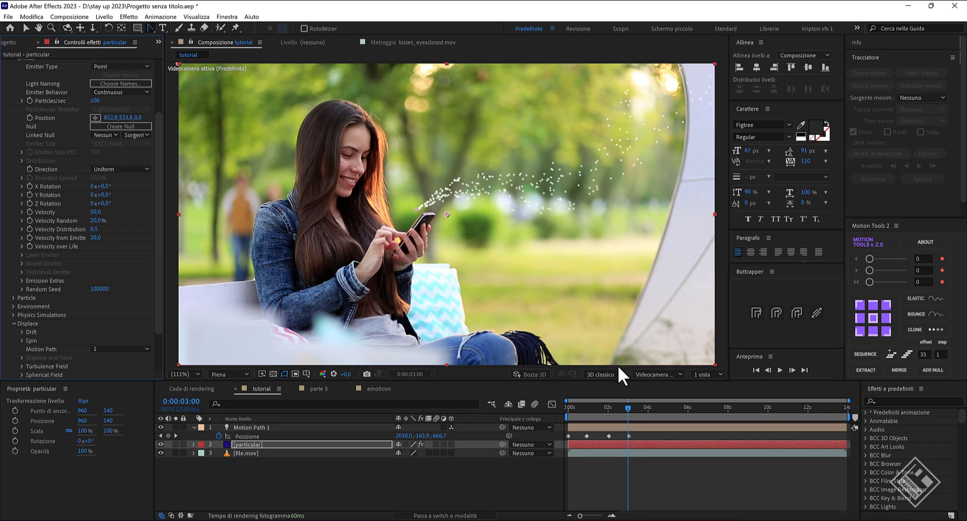
# - Raise the second Motion Path 1 keyframe point slightly at 0:00:02:16
pyautogui.moveTo(620, 407); pyautogui.dragTo(589, 407)
pyautogui.click(620, 407)
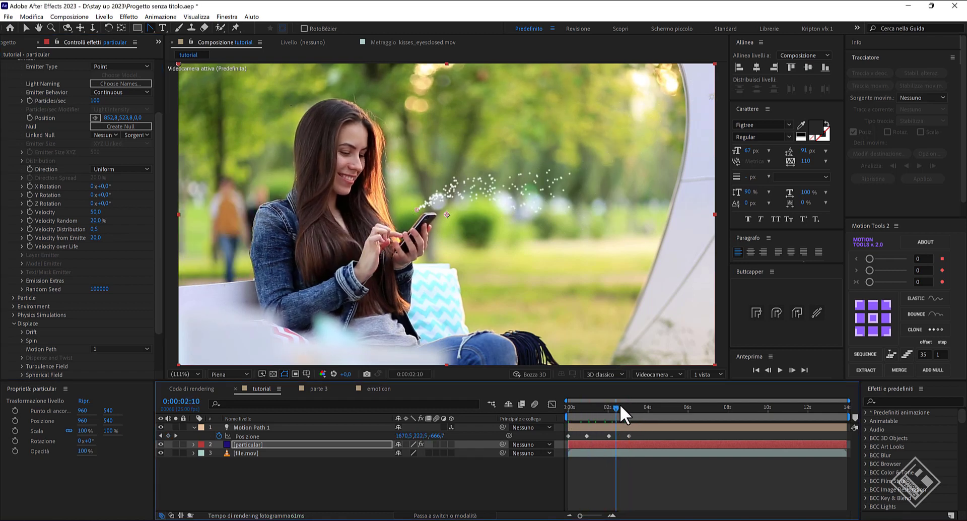
pyautogui.click(252, 436)
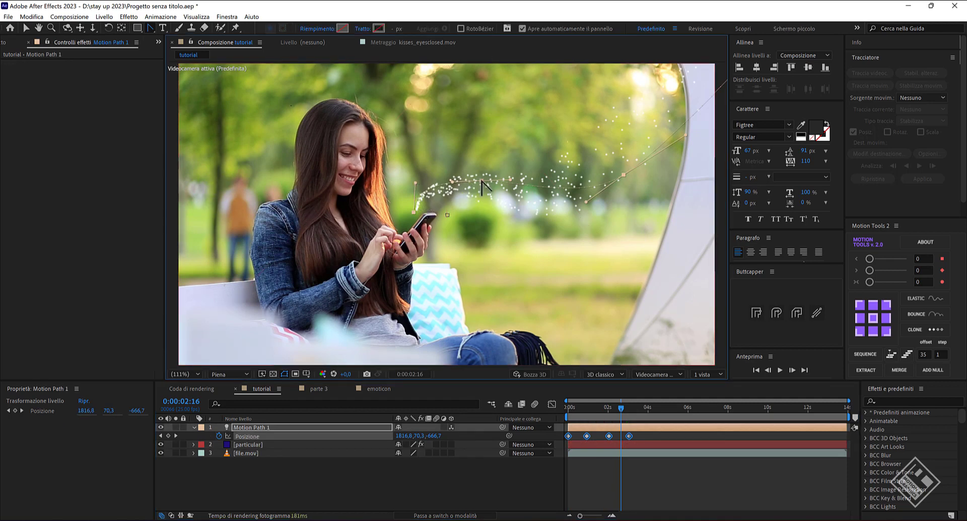
pyautogui.moveTo(481, 180); pyautogui.dragTo(484, 165)
pyautogui.moveTo(598, 406); pyautogui.dragTo(589, 409)
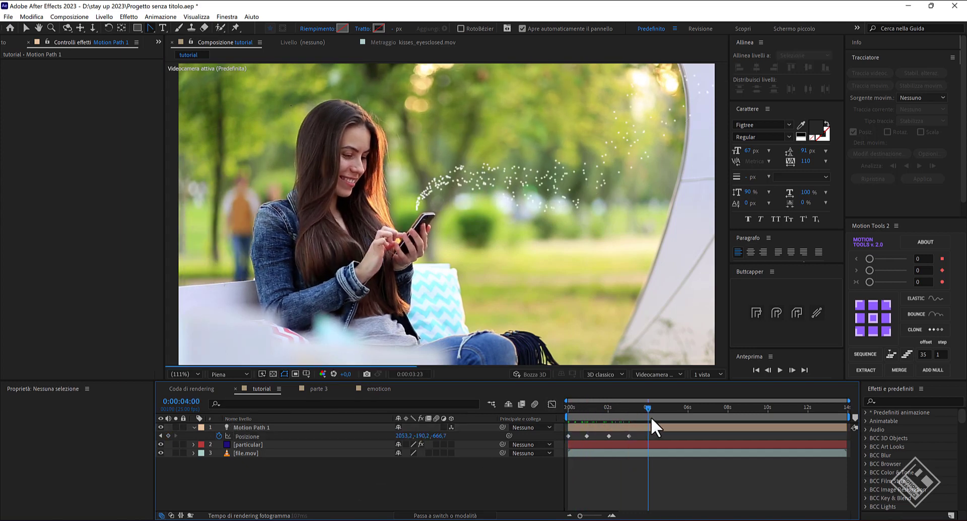
# - Change Particular's Particle Type to Sprite and return to the Project panel
pyautogui.click(355, 443)
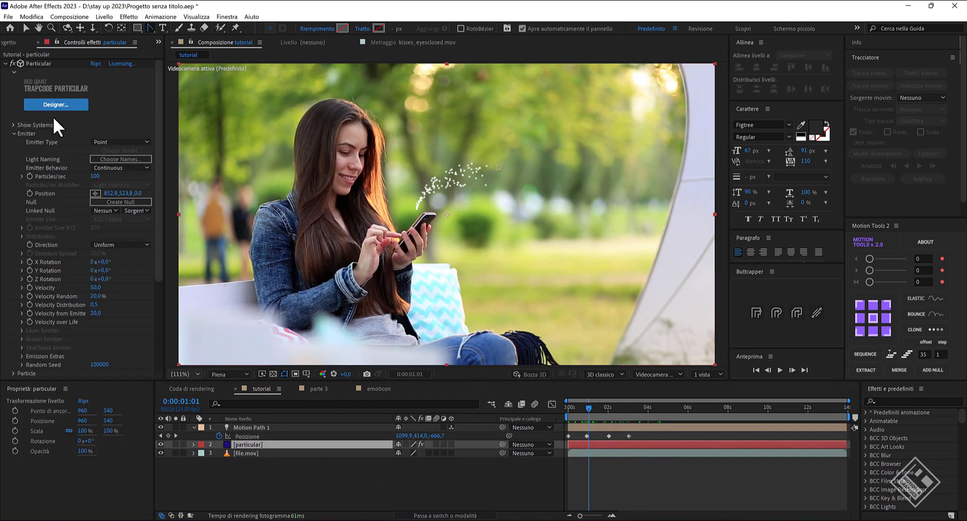
pyautogui.scroll(-5, 50, 189)
pyautogui.scroll(-3, 13, 245)
pyautogui.click(113, 251)
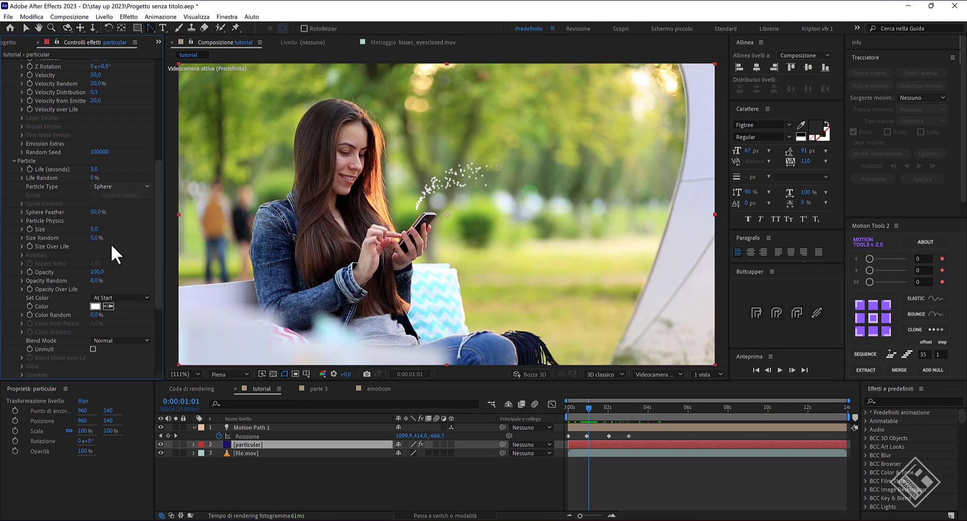
pyautogui.click(11, 41)
# - Create a new 500×500 composition named 'emoji'
pyautogui.click(31, 375)
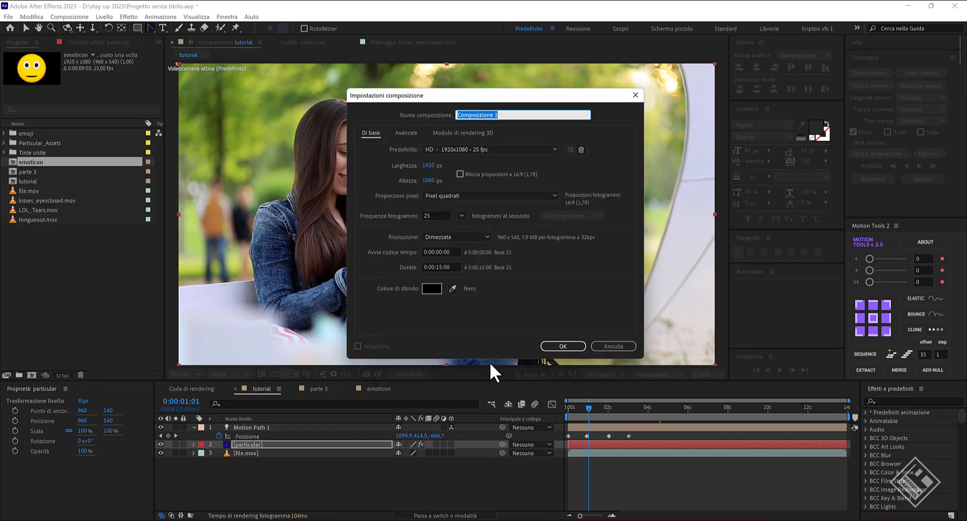
pyautogui.write('emoji')
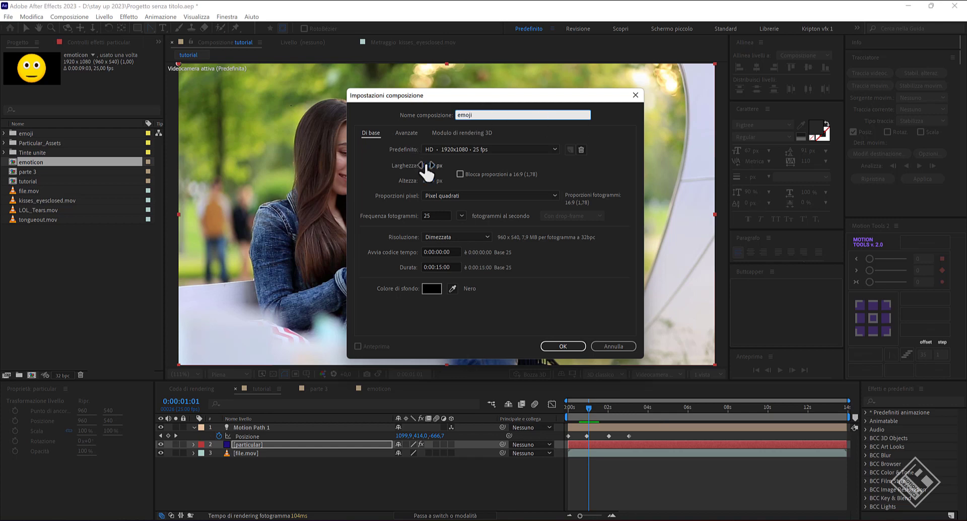
pyautogui.click(426, 166)
pyautogui.write('500')
pyautogui.press('Tab')
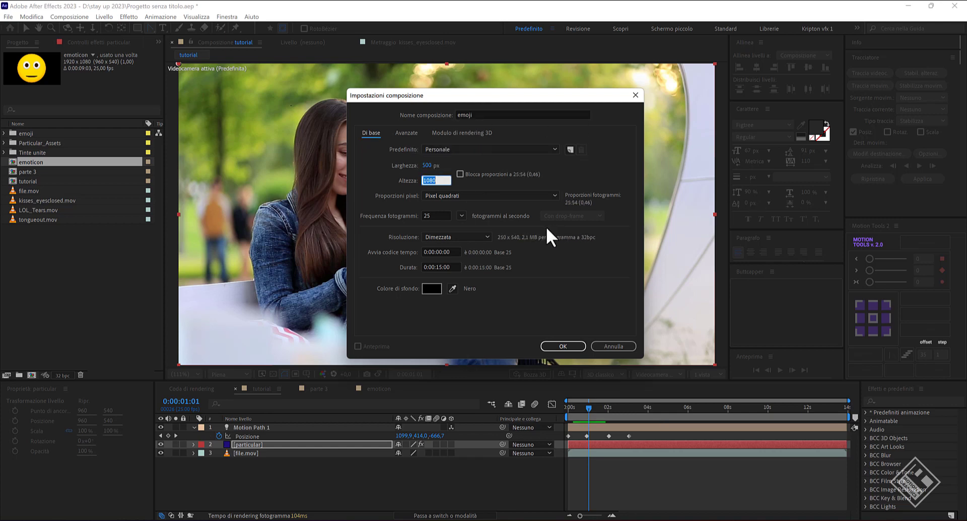
pyautogui.write('500')
pyautogui.press('Return')
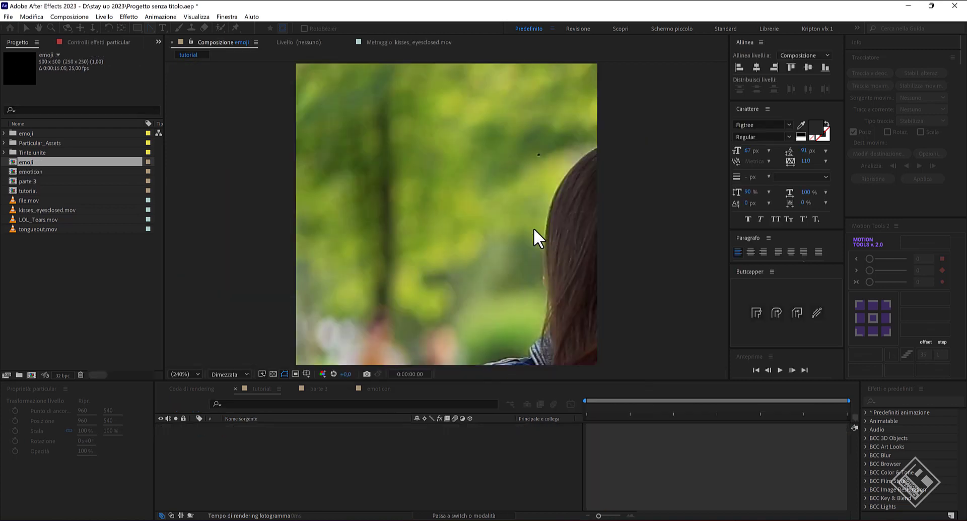
# - Add emoji-1 to emoji-6.png as layers, set Full resolution, and trim them very short
pyautogui.click(4, 133)
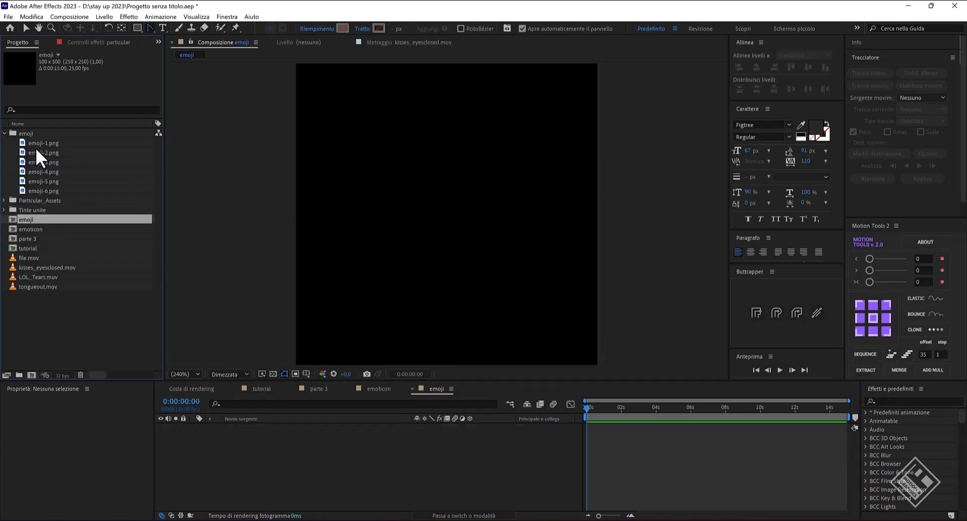
pyautogui.click(43, 142)
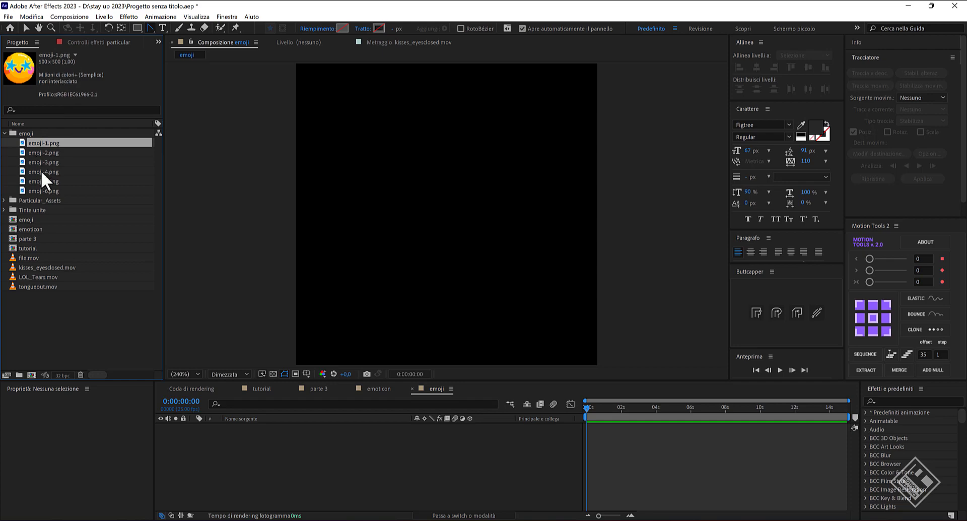
pyautogui.keyDown('shift'); pyautogui.click(38, 190); pyautogui.keyUp('shift')
pyautogui.moveTo(47, 179); pyautogui.dragTo(300, 474)
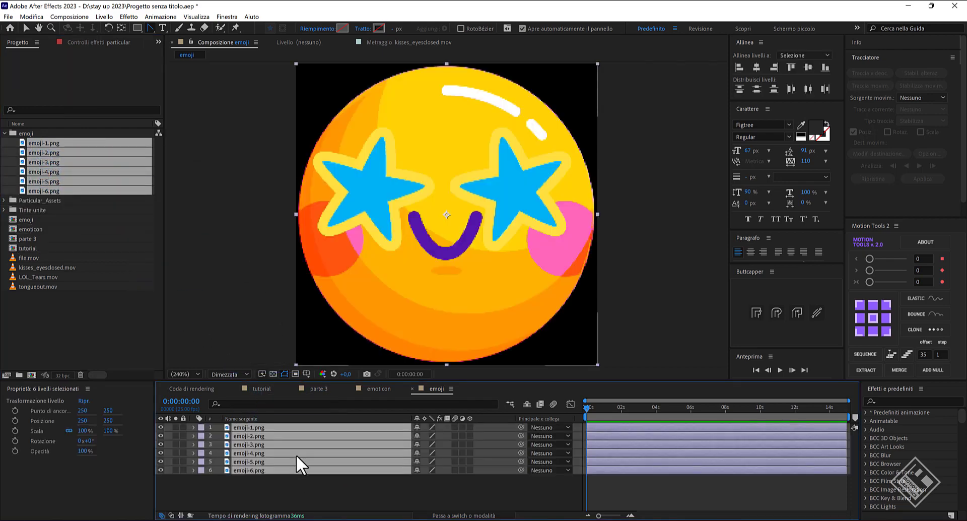
pyautogui.click(240, 374)
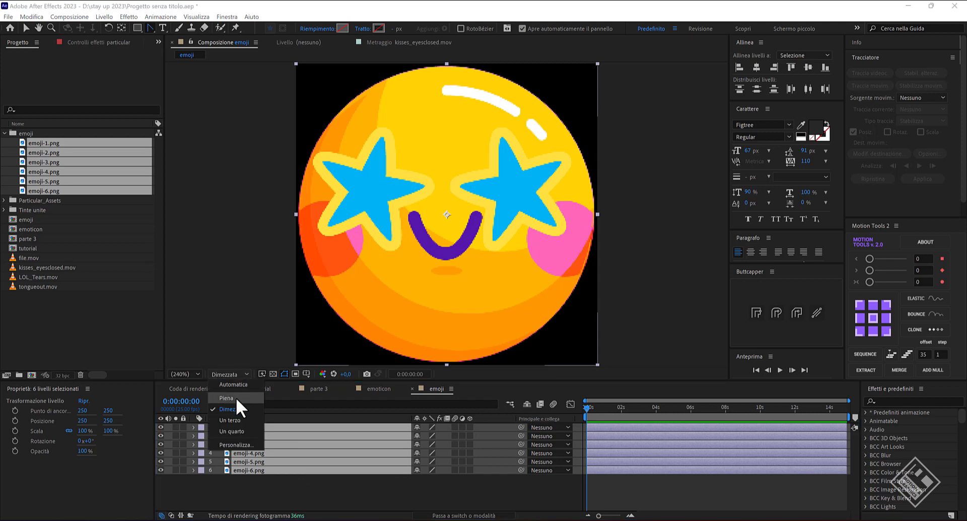
pyautogui.click(236, 397)
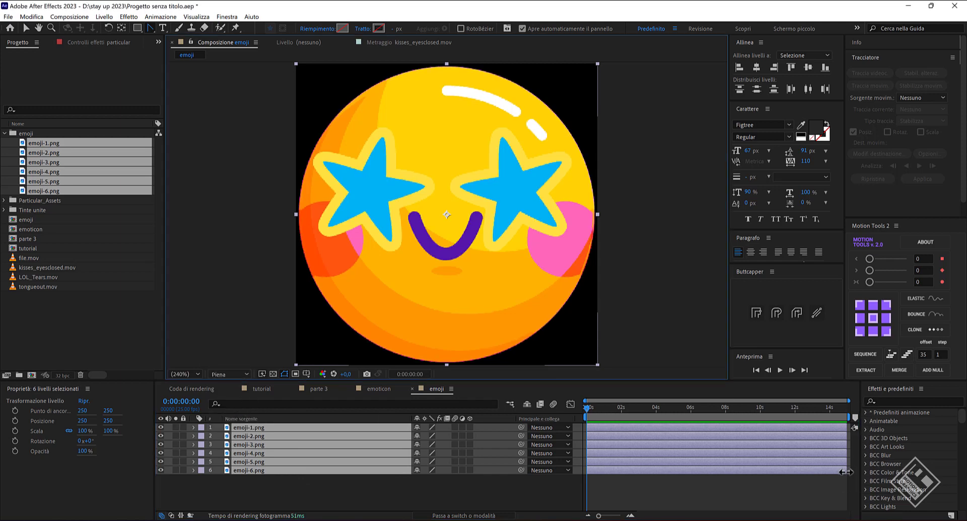
pyautogui.moveTo(846, 472); pyautogui.dragTo(524, 455)
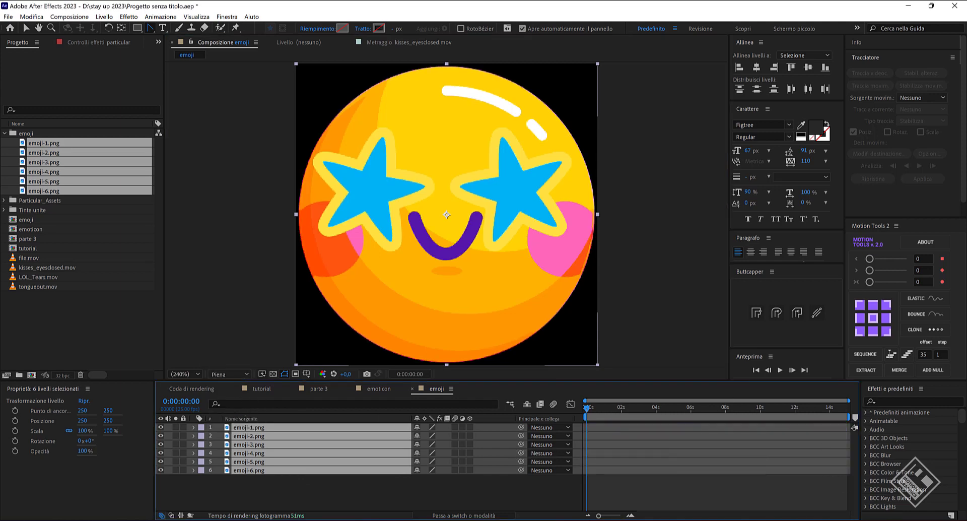
pyautogui.moveTo(599, 516); pyautogui.dragTo(620, 515)
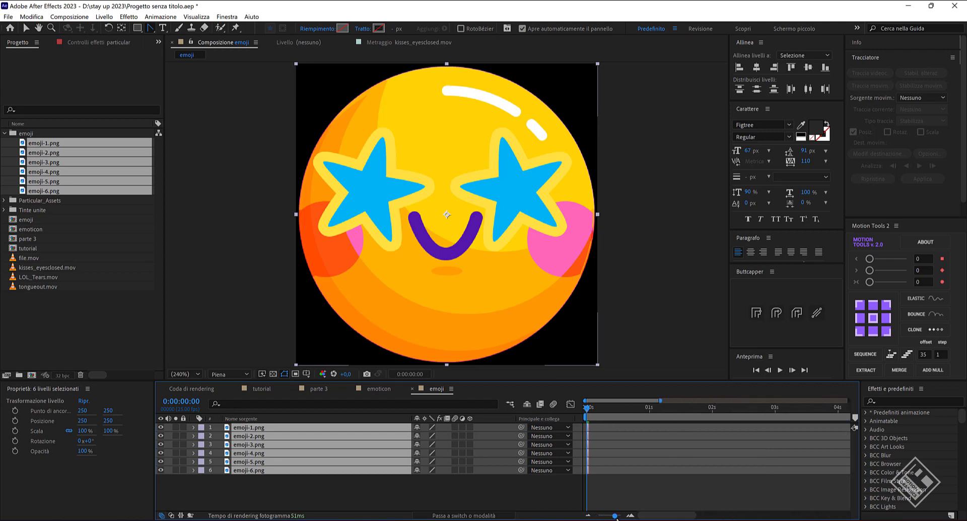
# - Offset the six emoji layers one frame apart in sequence
pyautogui.moveTo(594, 461); pyautogui.dragTo(642, 453)
pyautogui.doubleClick(599, 444)
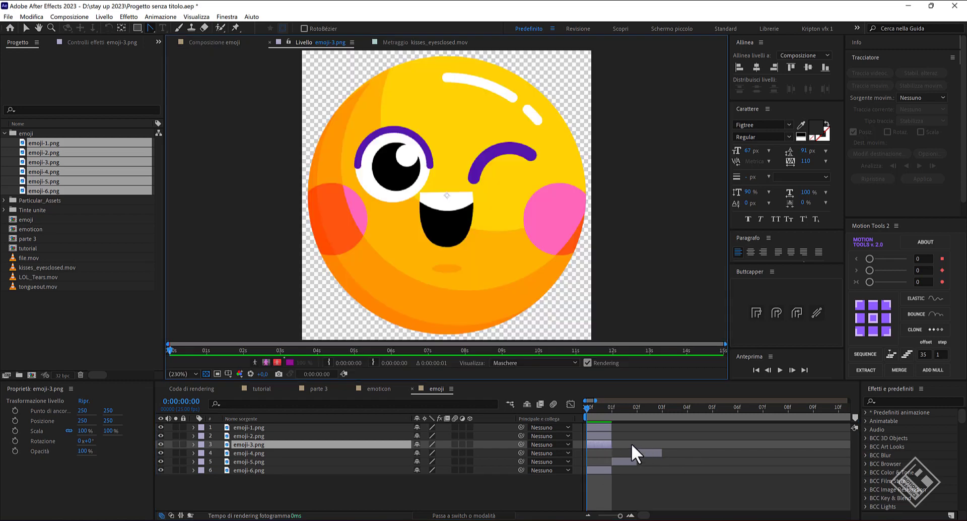
pyautogui.moveTo(598, 435); pyautogui.dragTo(698, 437)
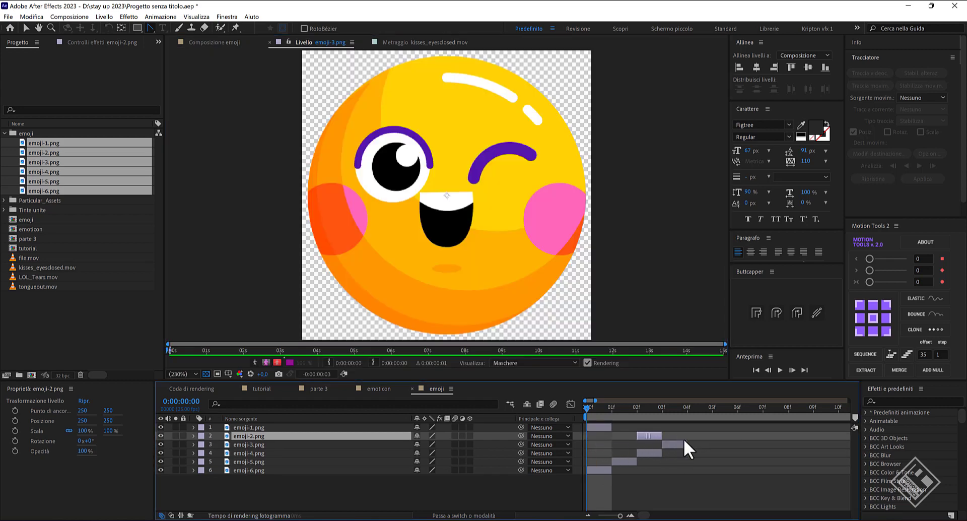
pyautogui.click(594, 426)
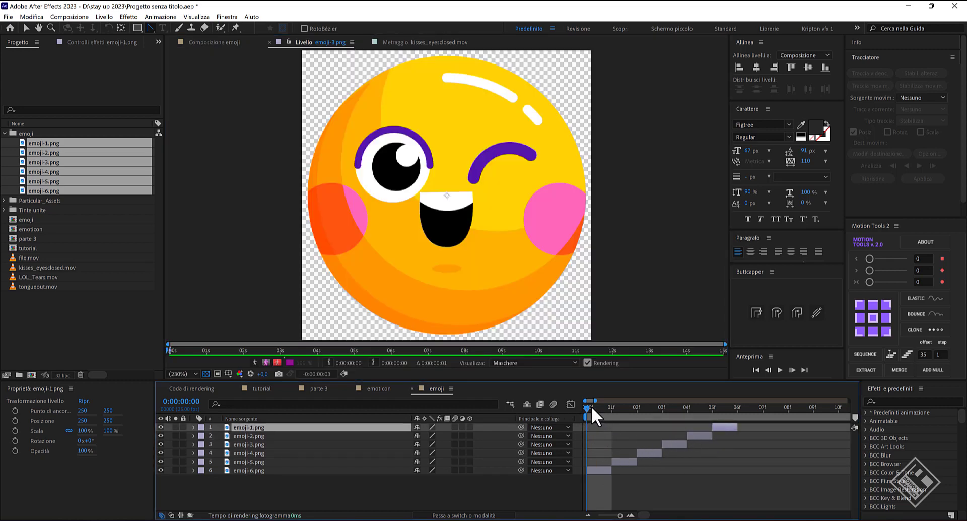
# - End the work area at frame 06, trim the comp to it, and return to tutorial
pyautogui.moveTo(591, 407); pyautogui.dragTo(740, 412)
pyautogui.press('n')
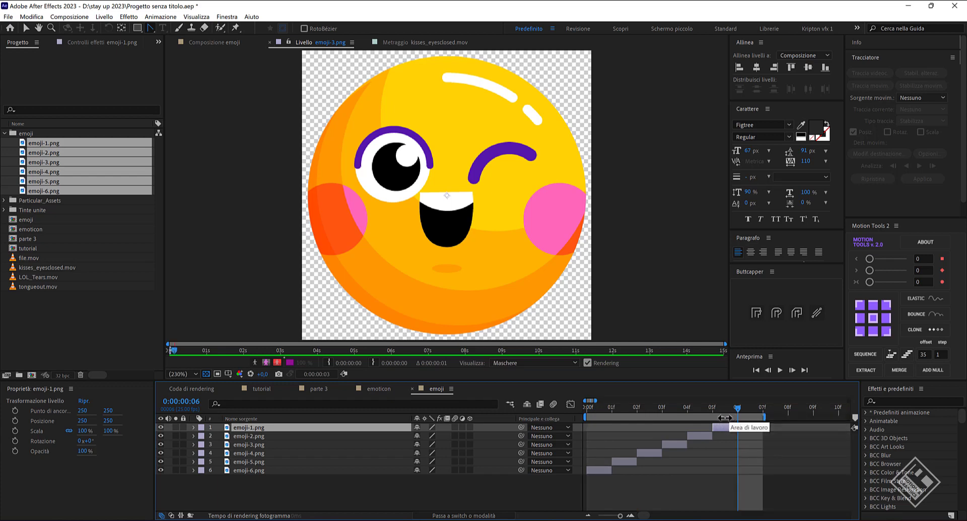
pyautogui.rightClick(728, 416)
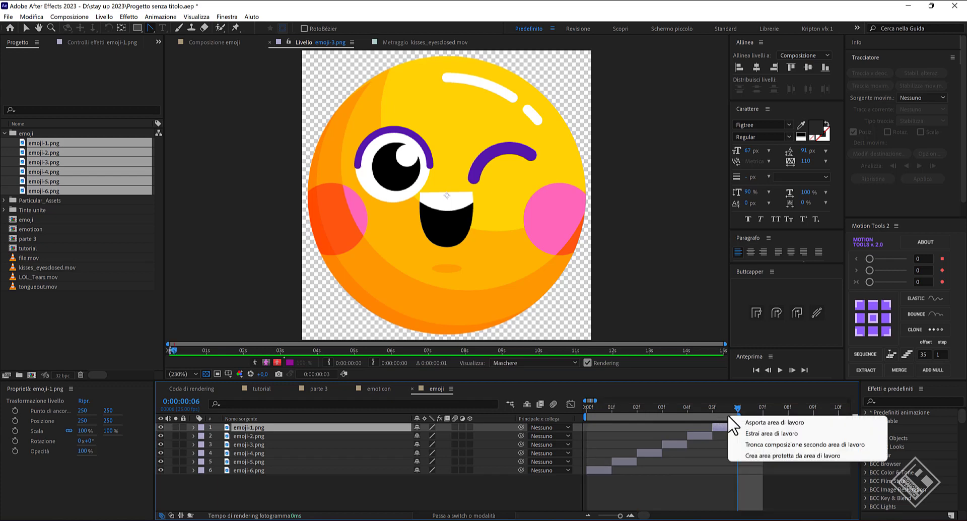
pyautogui.click(758, 439)
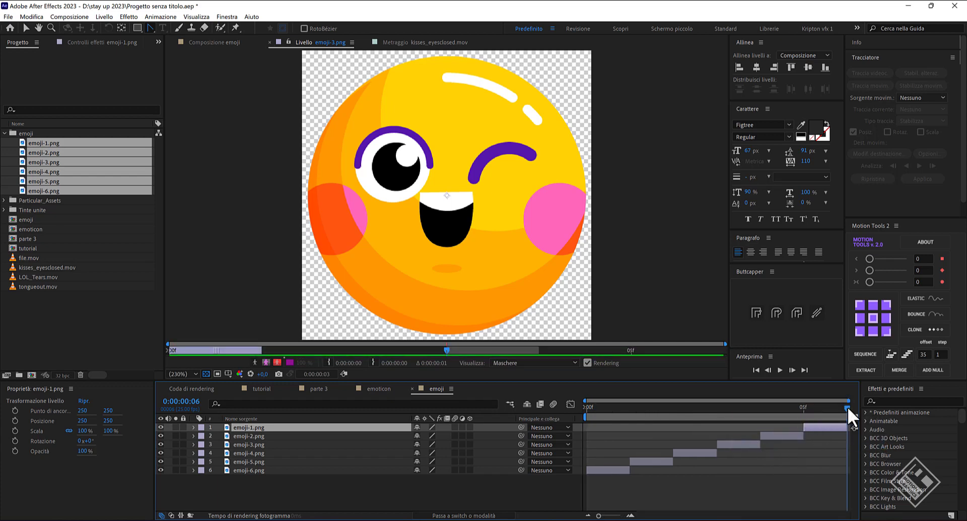
pyautogui.click(259, 389)
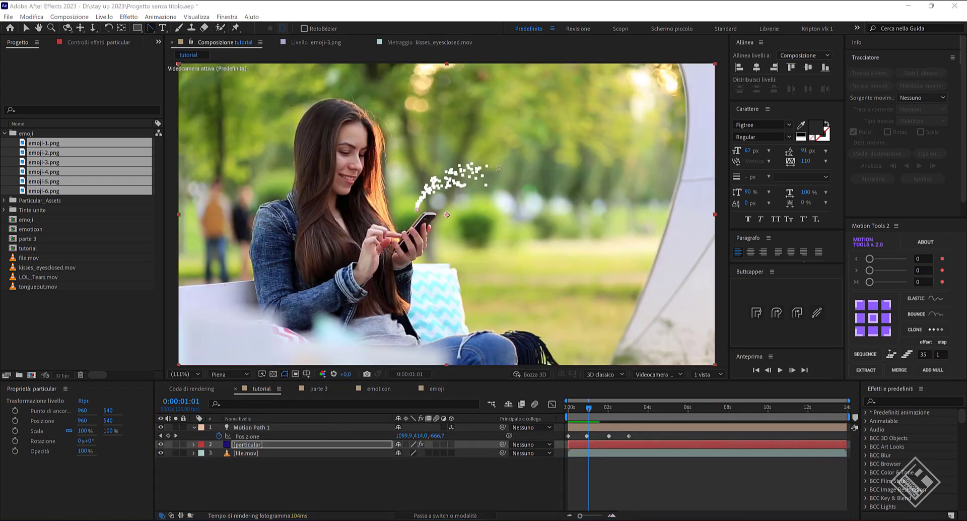
# - Add the emoji comp to tutorial and set it as Particular's sprite layer
pyautogui.click(71, 235)
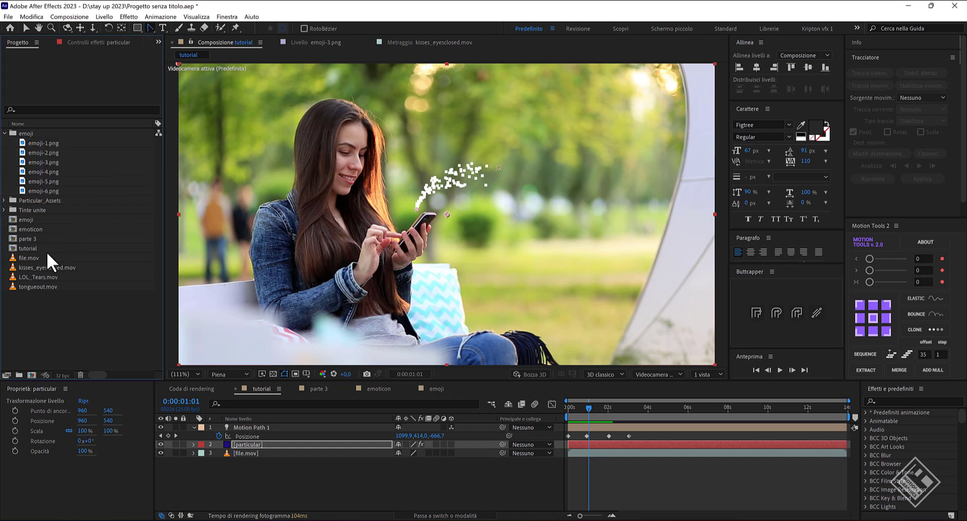
pyautogui.click(23, 220)
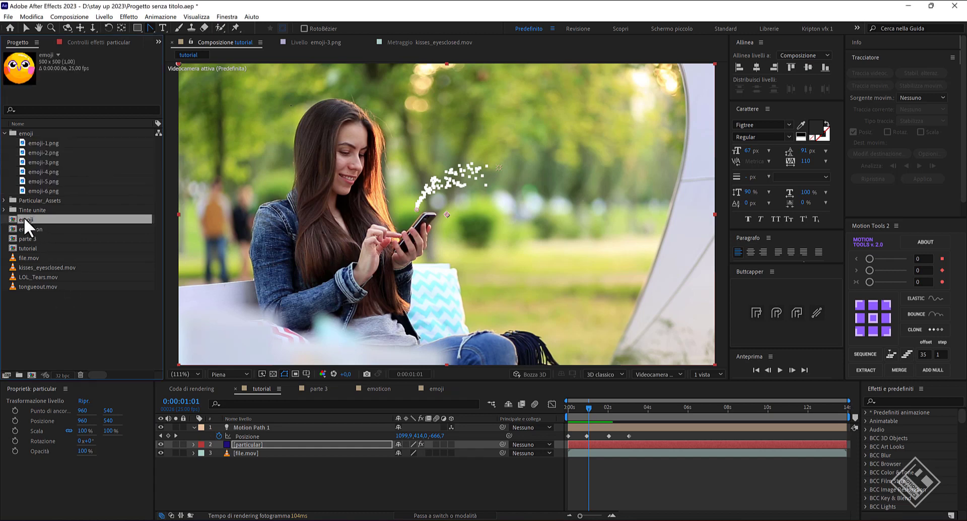
pyautogui.moveTo(23, 216); pyautogui.dragTo(278, 492)
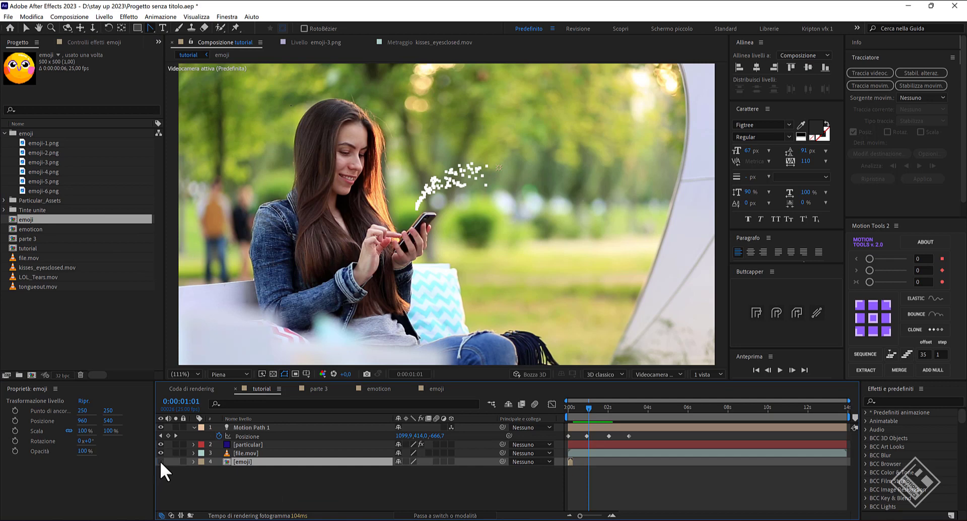
pyautogui.click(247, 444)
pyautogui.click(88, 41)
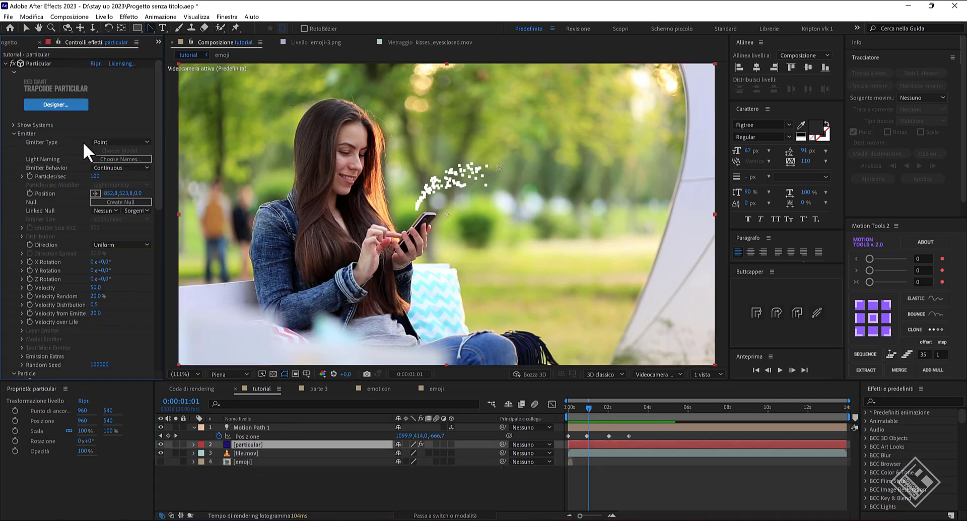
pyautogui.scroll(-3, 83, 141)
pyautogui.scroll(-5, 85, 163)
pyautogui.click(22, 234)
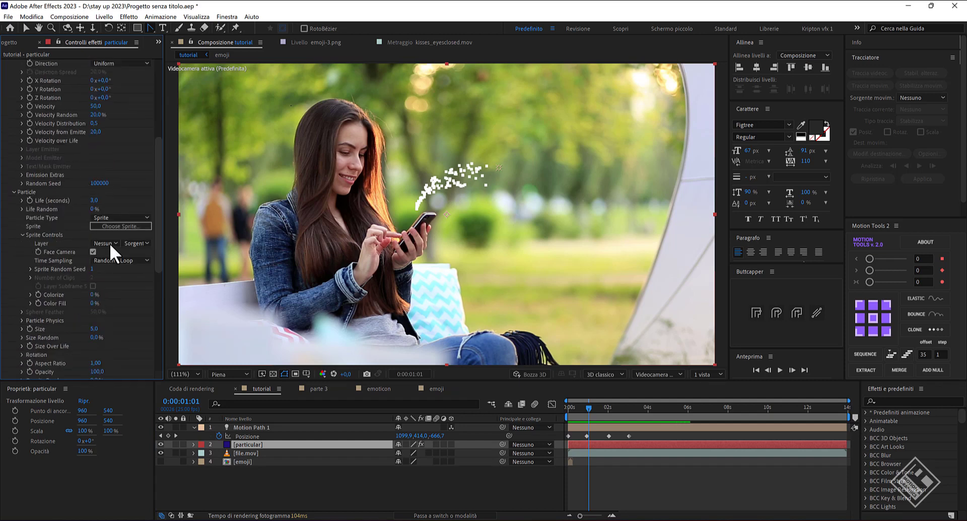
pyautogui.click(110, 243)
pyautogui.click(115, 283)
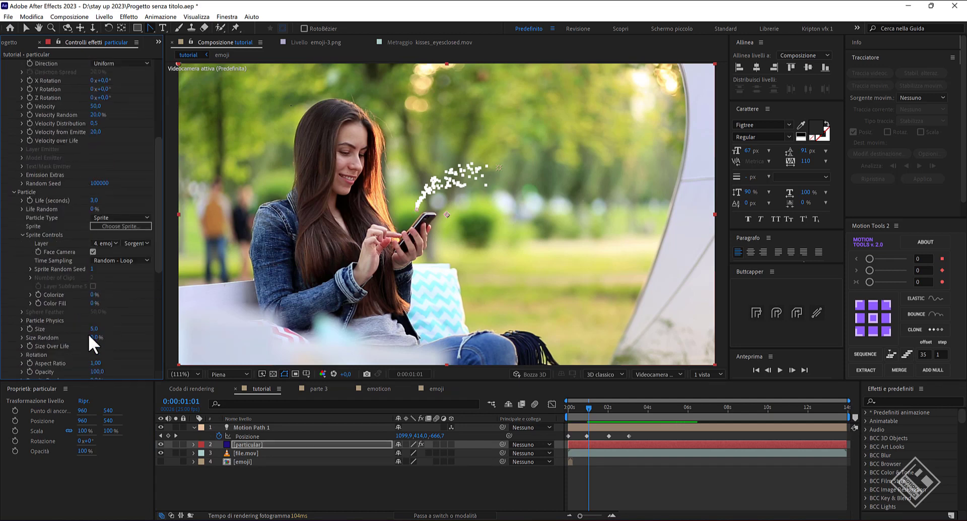
# - Set particle Velocity to 40 and Size to 50
pyautogui.click(95, 105)
pyautogui.write('4')
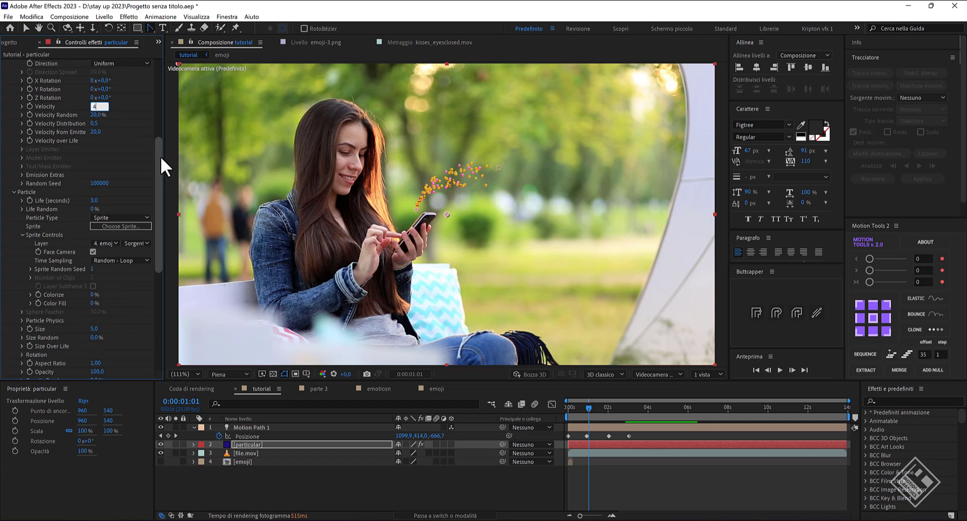
pyautogui.write('0')
pyautogui.click(94, 328)
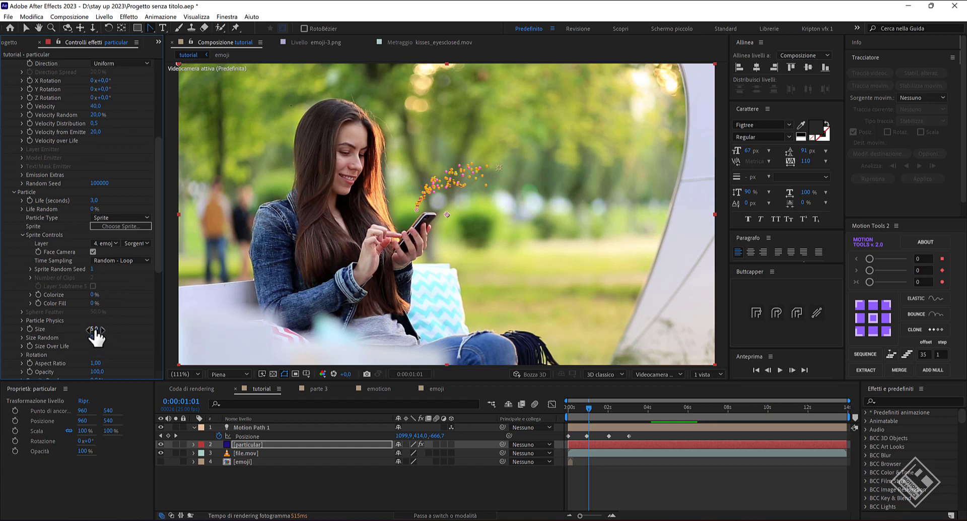
pyautogui.write('50')
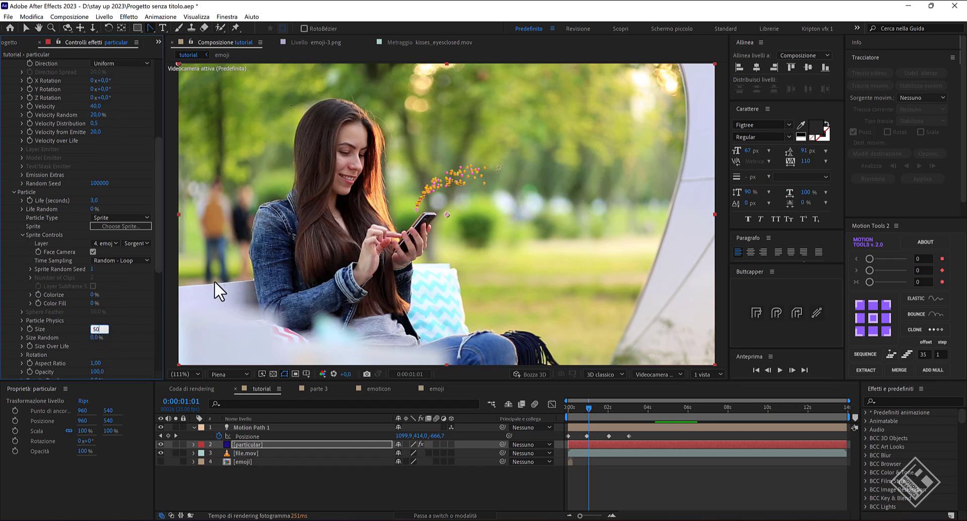
pyautogui.press('Return')
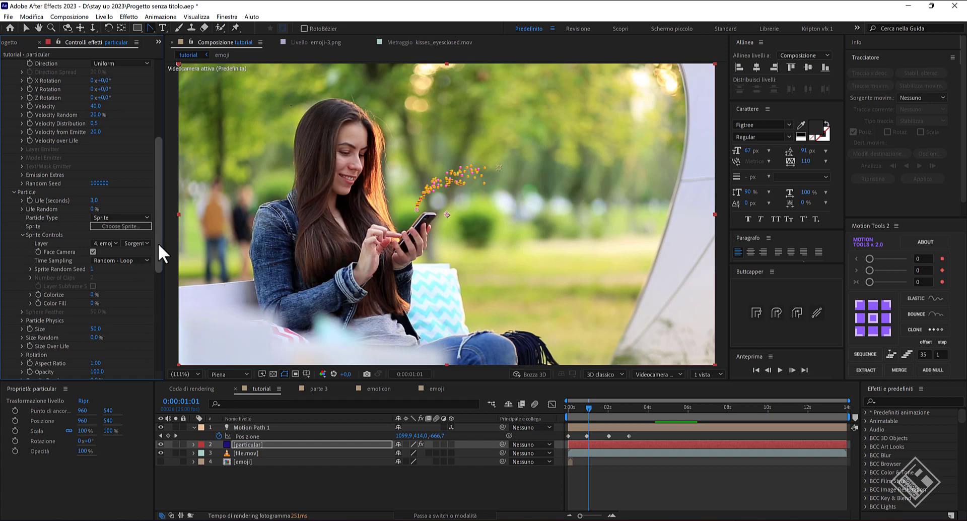
pyautogui.scroll(-3, 155, 265)
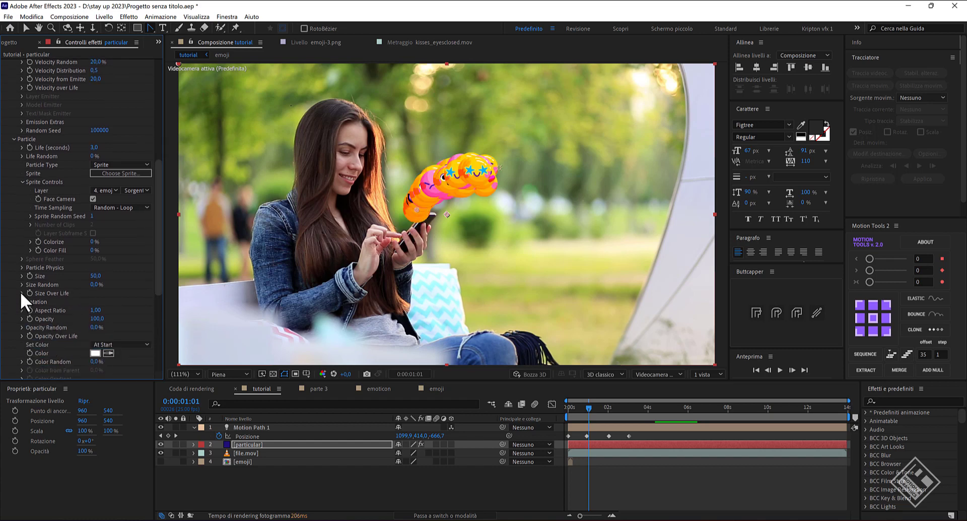
# - Apply the Linear Slope preset to Size Over Life and flip it horizontally so it rises
pyautogui.click(22, 293)
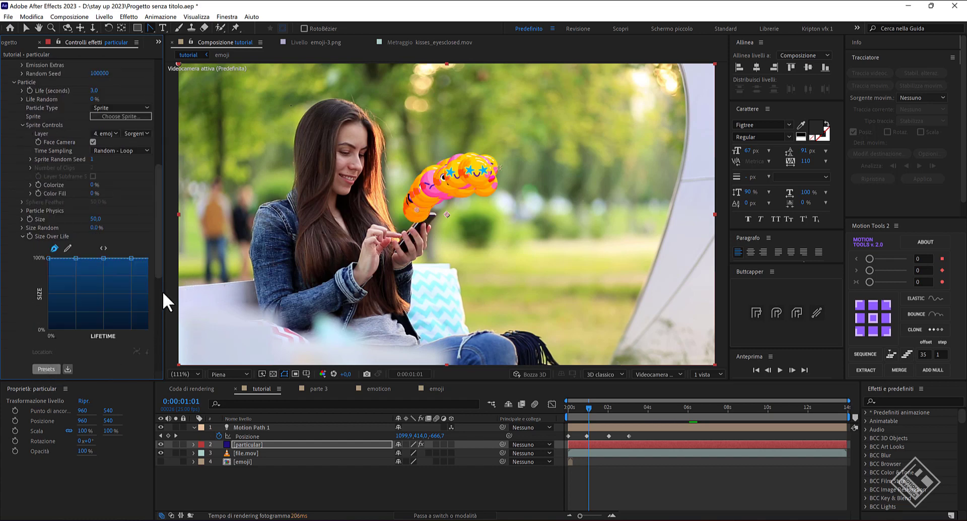
pyautogui.moveTo(163, 291); pyautogui.dragTo(174, 323)
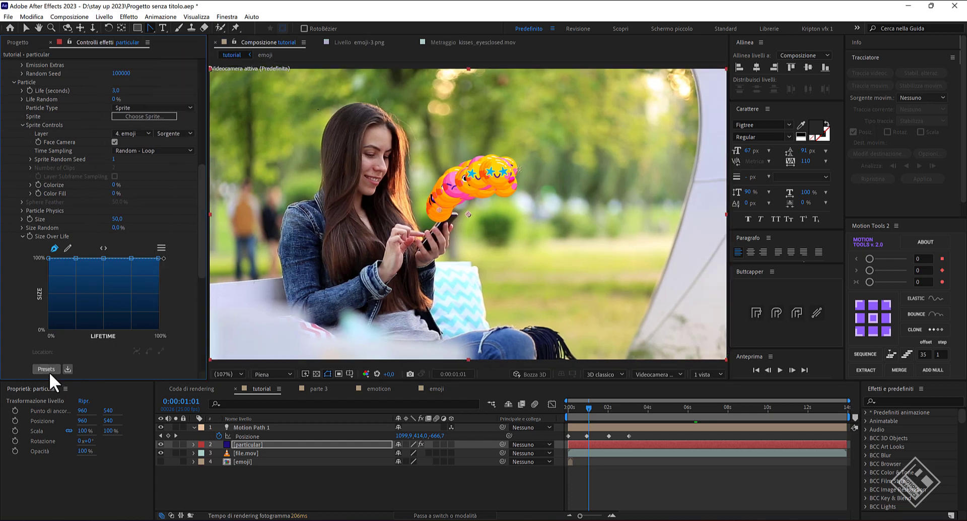
pyautogui.click(74, 251)
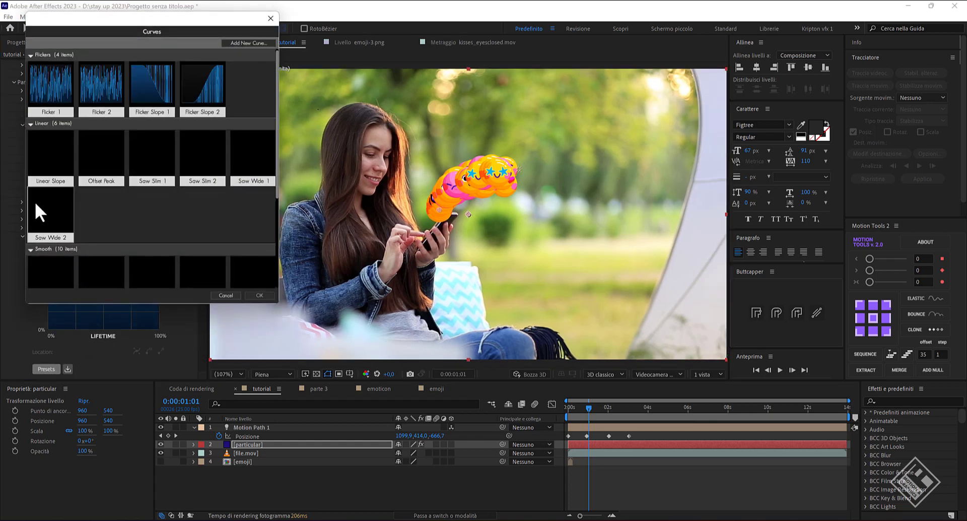
pyautogui.click(258, 295)
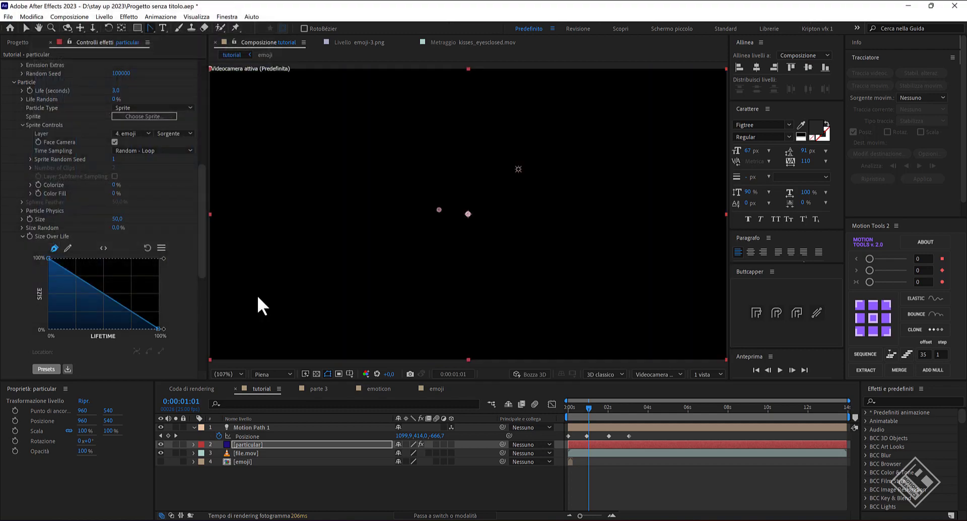
pyautogui.click(162, 247)
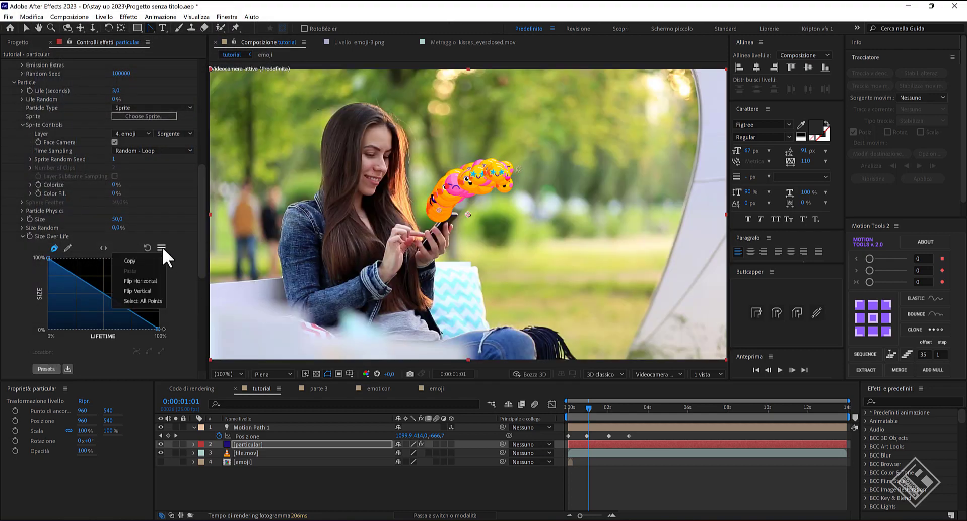
pyautogui.click(142, 280)
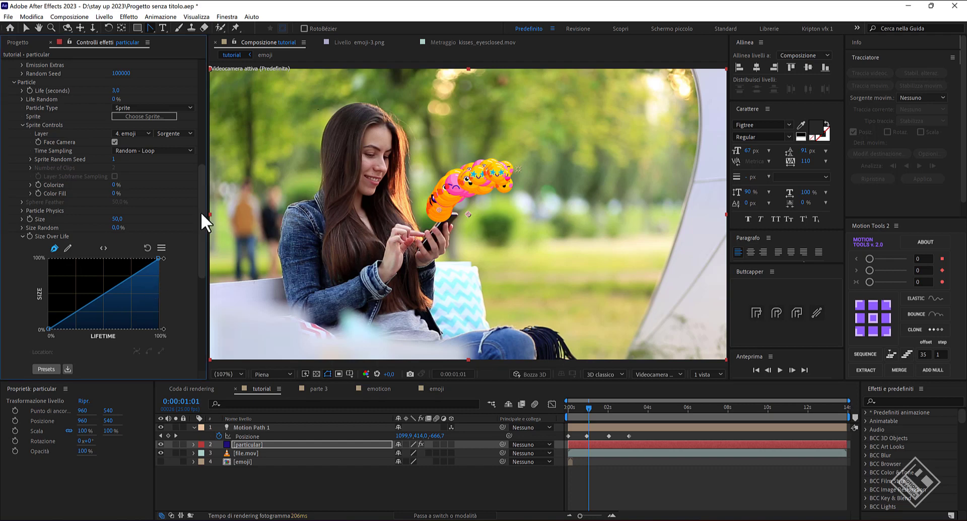
pyautogui.moveTo(200, 211); pyautogui.dragTo(201, 192)
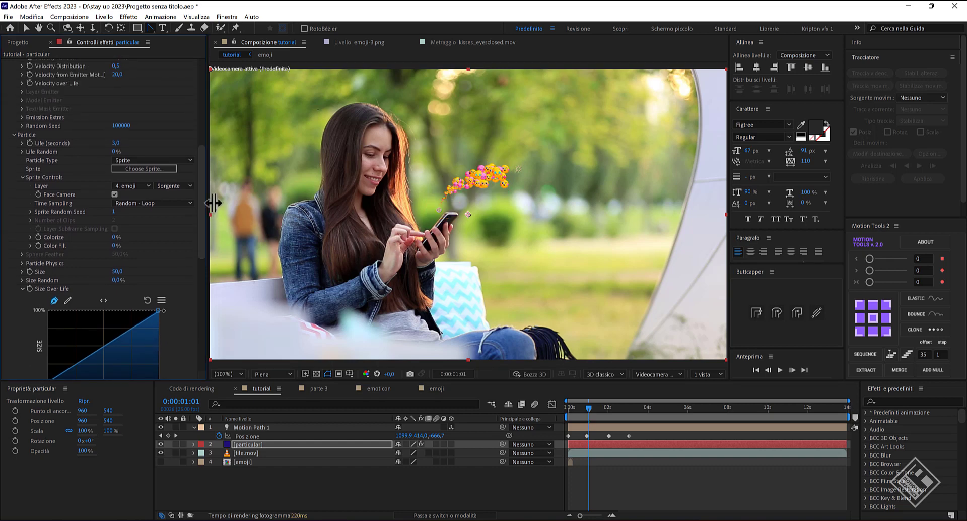
pyautogui.scroll(-5, 204, 252)
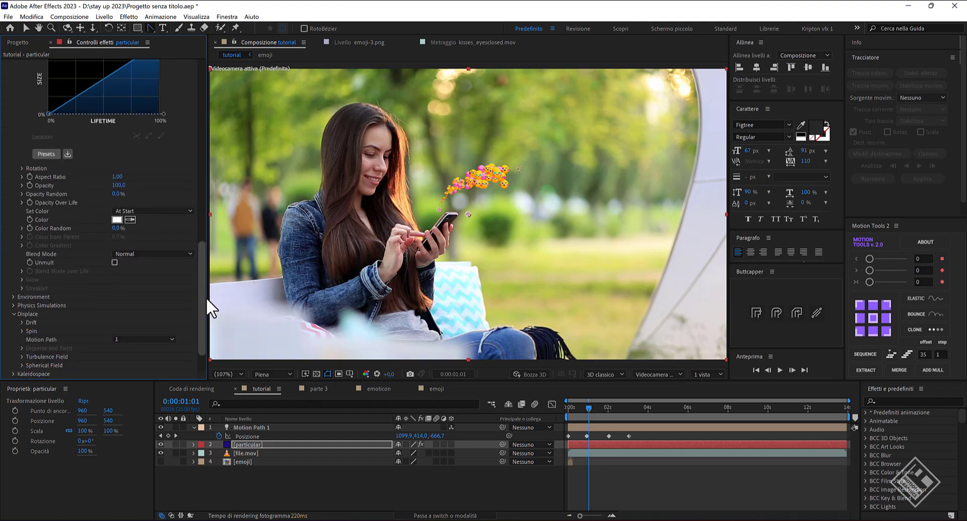
pyautogui.moveTo(200, 232); pyautogui.dragTo(197, 179)
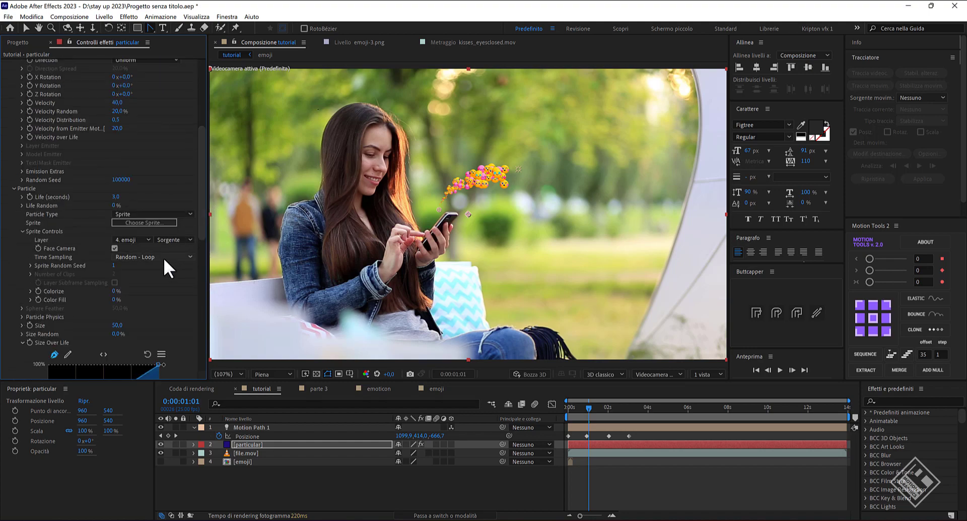
pyautogui.press('space')
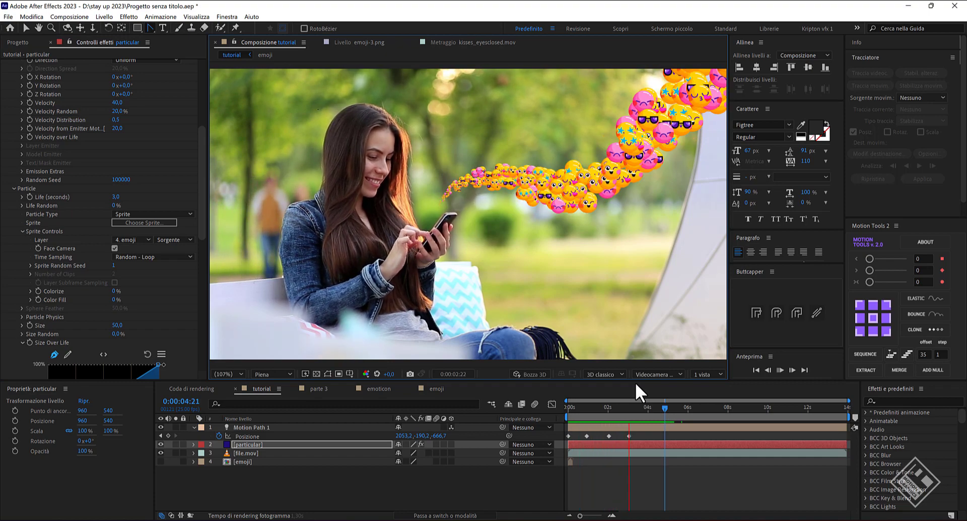
# - Set Time Sampling to Random - Still Frame and Particles/sec to 30
pyautogui.click(780, 370)
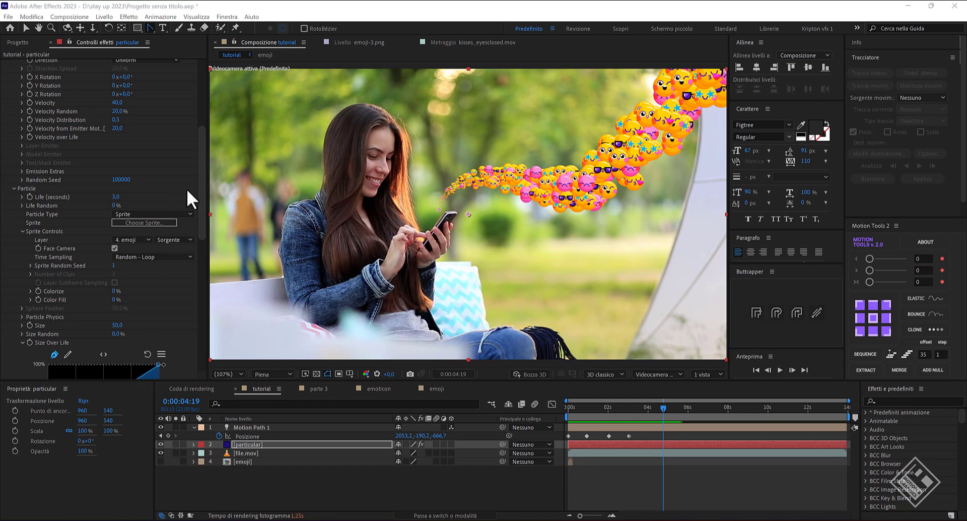
pyautogui.click(162, 257)
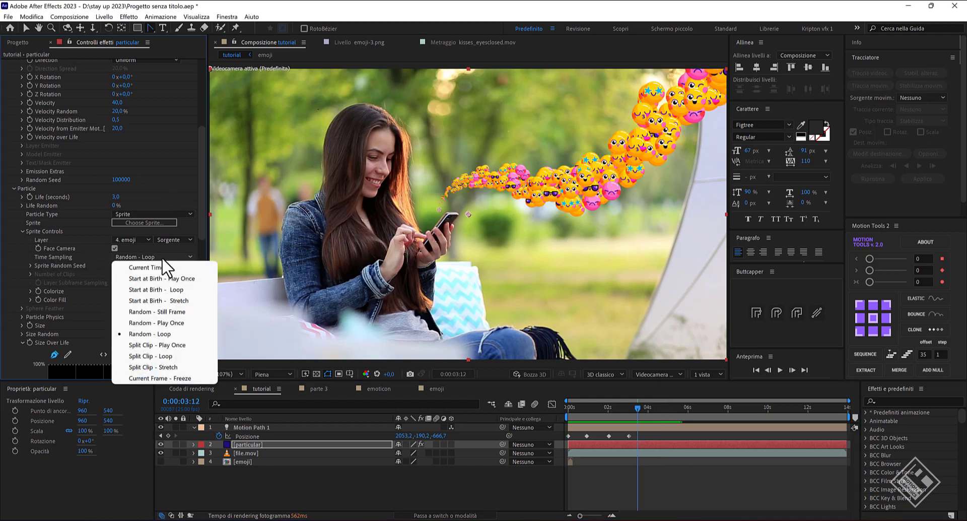
pyautogui.click(138, 311)
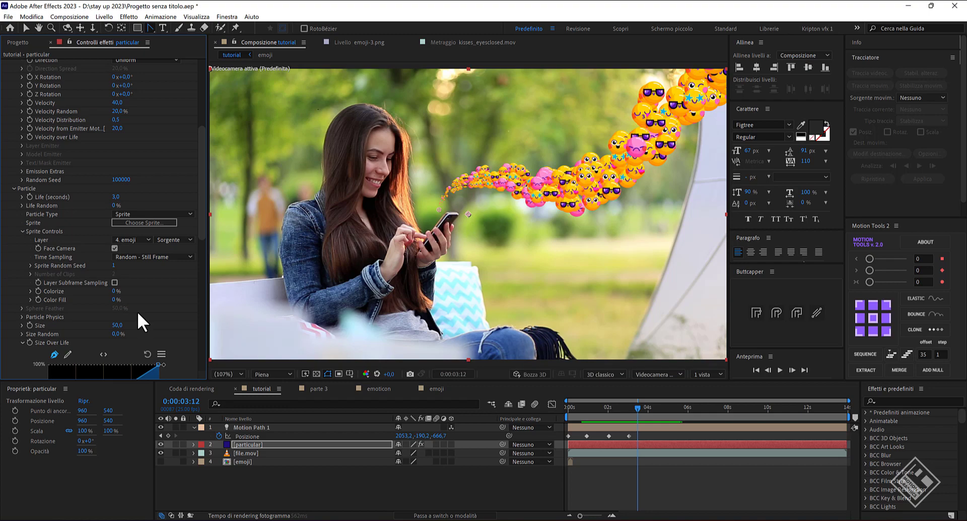
pyautogui.moveTo(201, 187); pyautogui.dragTo(201, 115)
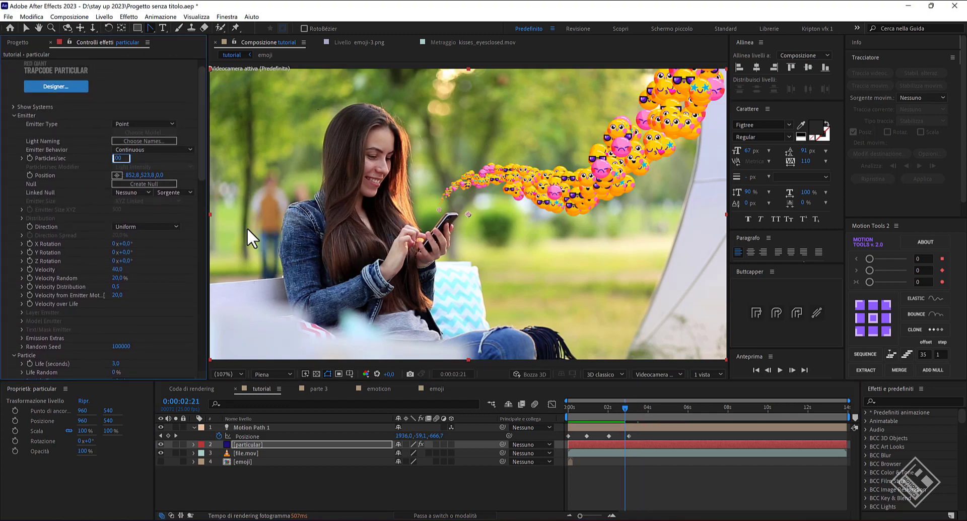
pyautogui.write('30')
pyautogui.press('Return')
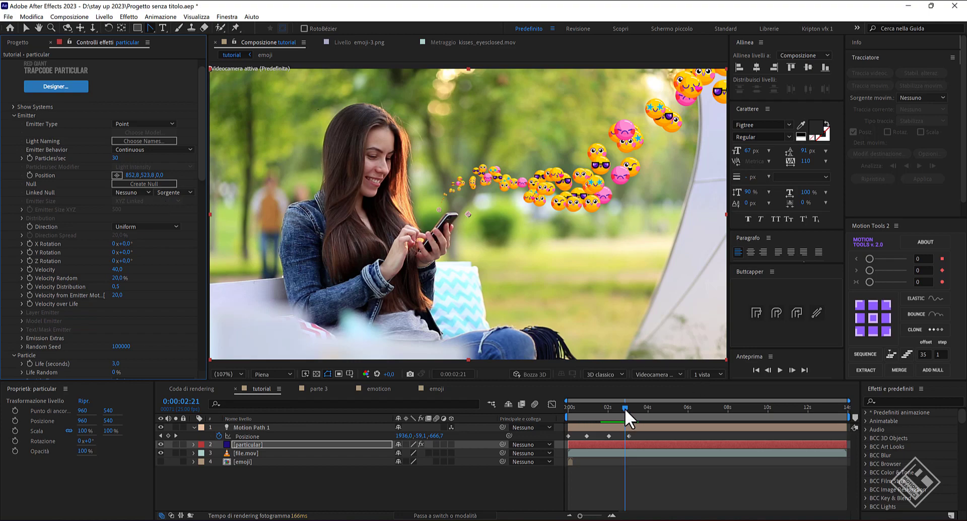
pyautogui.moveTo(625, 408); pyautogui.dragTo(533, 406)
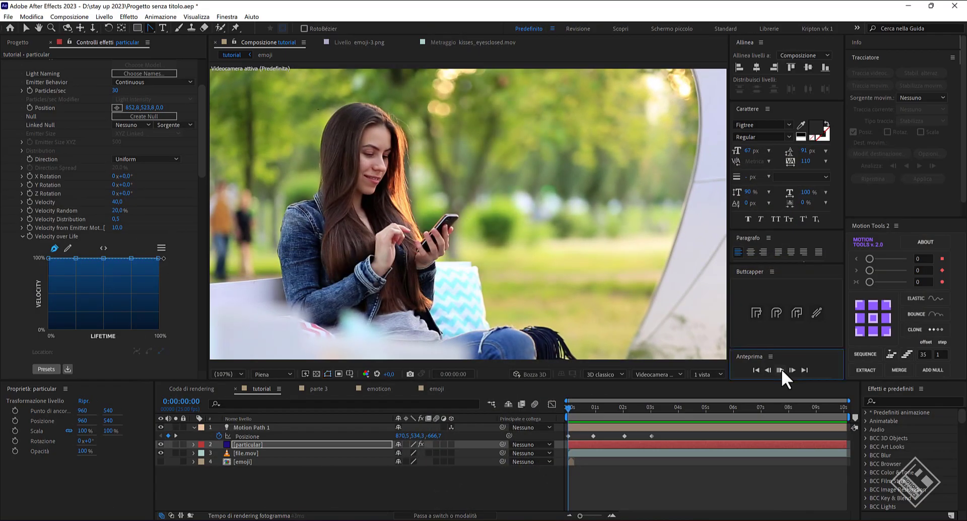
# - Play the preview to watch the emoji stream from the phone along its path
pyautogui.click(779, 369)
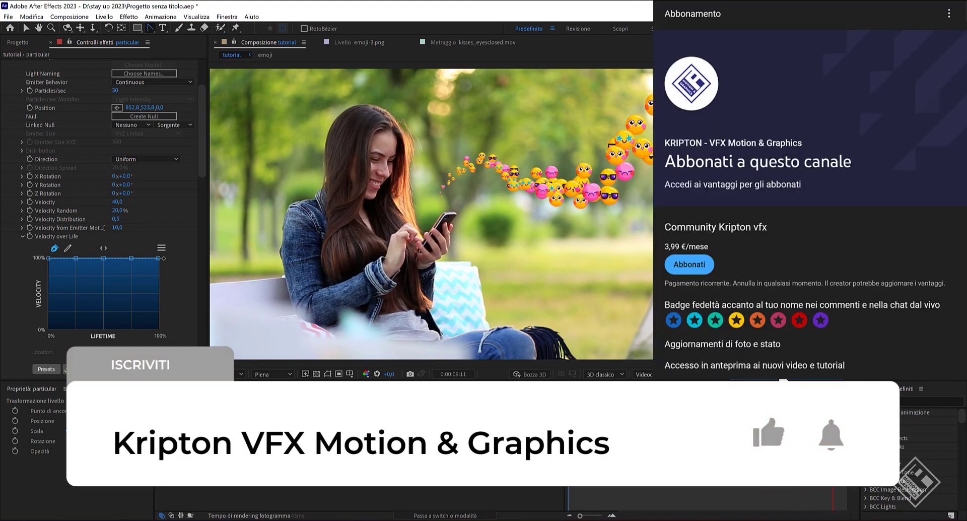
pyautogui.scroll(-15, 100, 202)
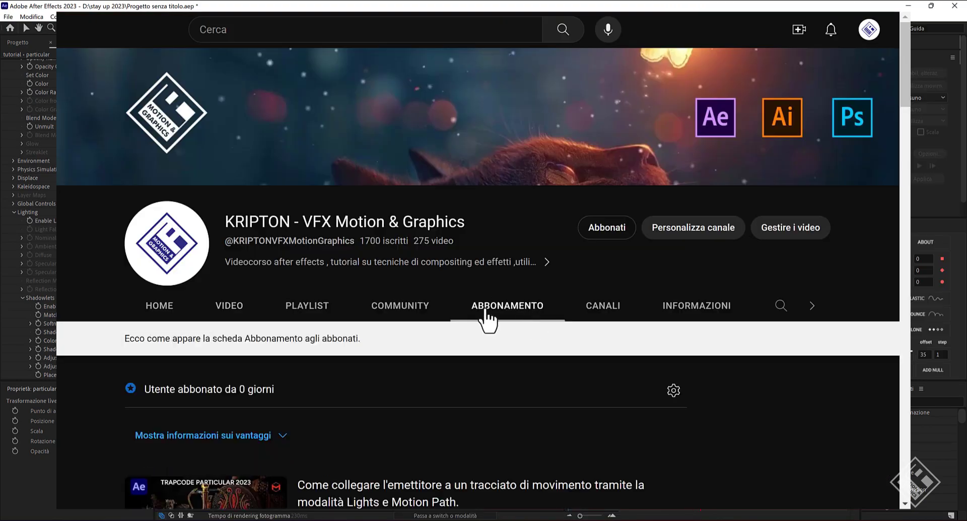
pyautogui.scroll(-10, 702, 296)
pyautogui.scroll(-10, 702, 295)
pyautogui.scroll(-10, 702, 296)
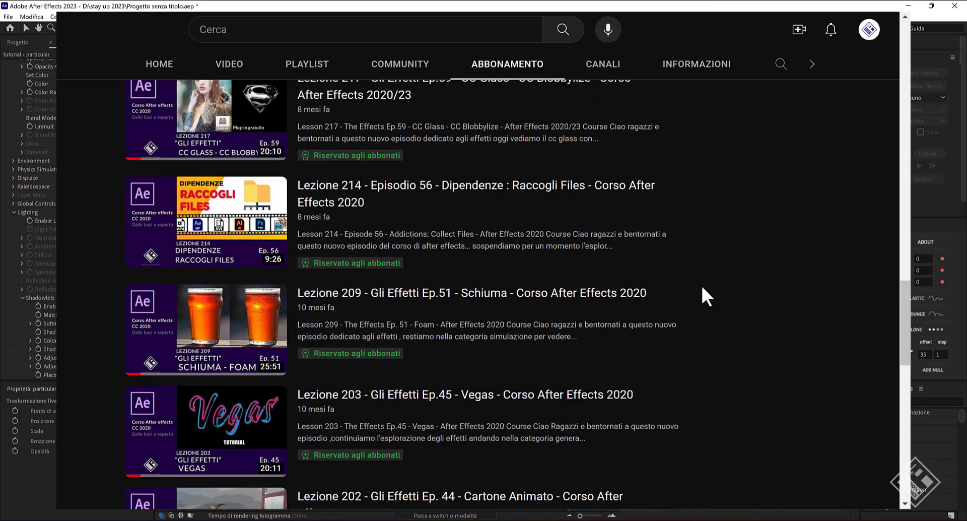
pyautogui.scroll(-10, 702, 296)
pyautogui.scroll(-10, 702, 288)
pyautogui.scroll(-10, 702, 289)
pyautogui.scroll(-10, 702, 288)
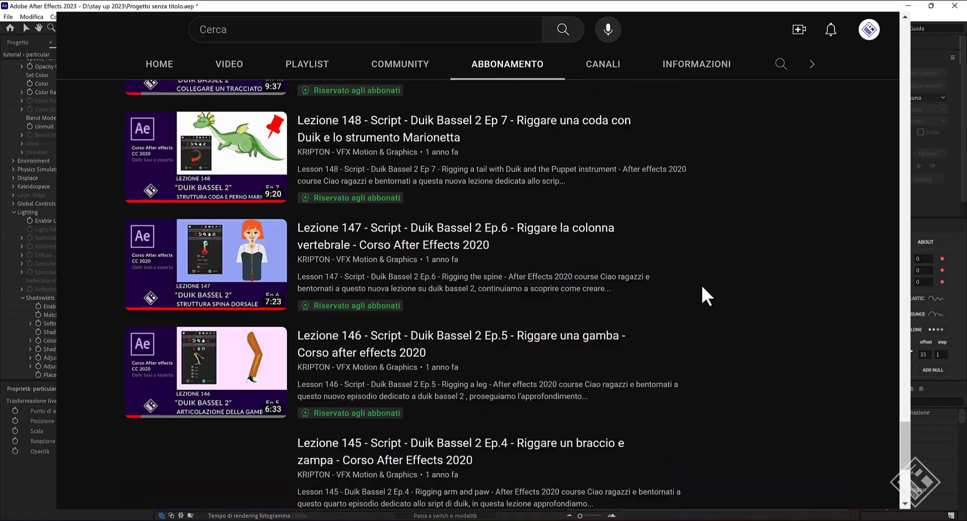
pyautogui.scroll(-10, 703, 288)
pyautogui.scroll(-10, 702, 287)
pyautogui.scroll(-10, 702, 287)
pyautogui.scroll(-10, 702, 287)
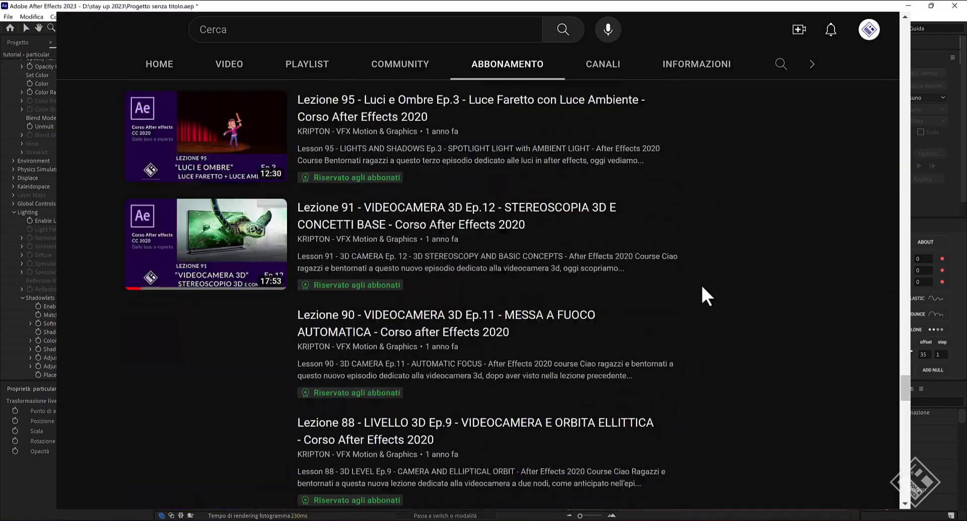
pyautogui.scroll(-10, 702, 288)
pyautogui.scroll(-10, 702, 296)
pyautogui.scroll(-10, 702, 296)
pyautogui.scroll(-10, 702, 296)
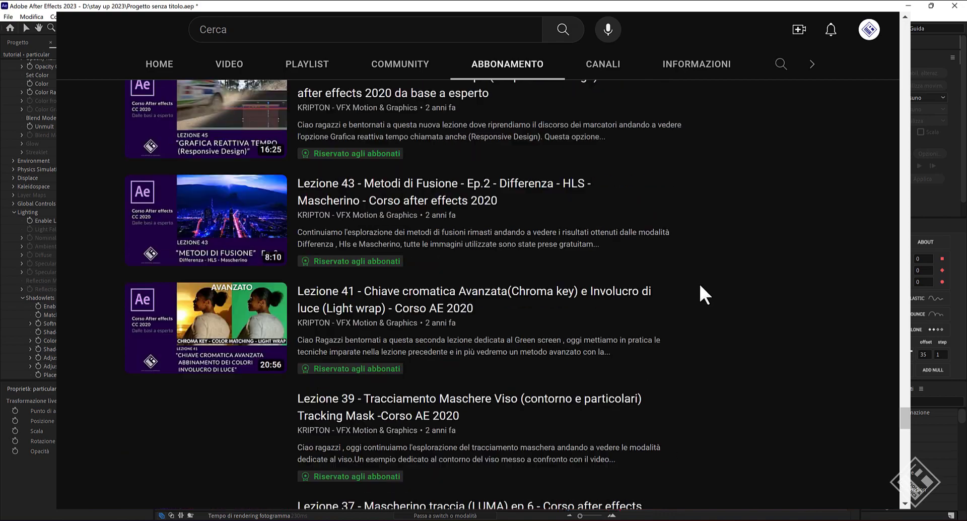
pyautogui.scroll(-10, 700, 294)
pyautogui.scroll(-10, 700, 287)
pyautogui.scroll(-3, 700, 286)
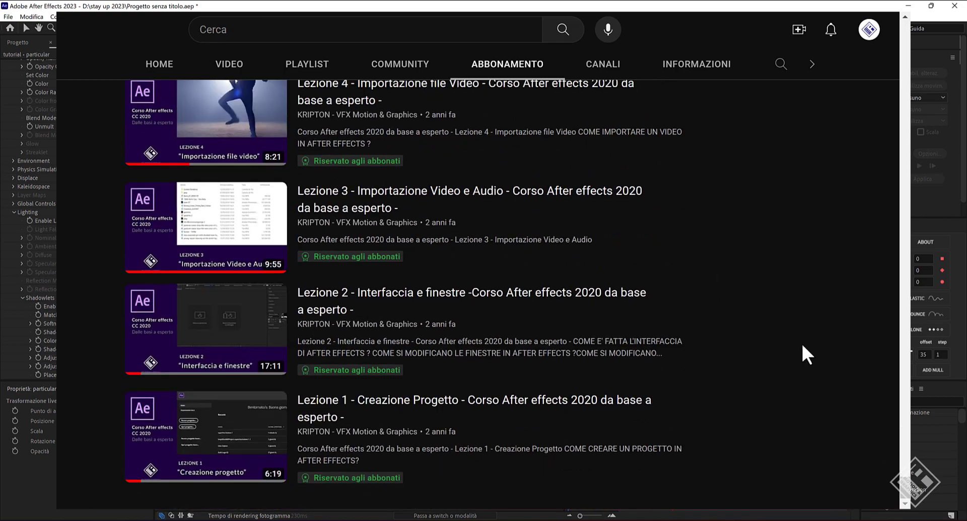